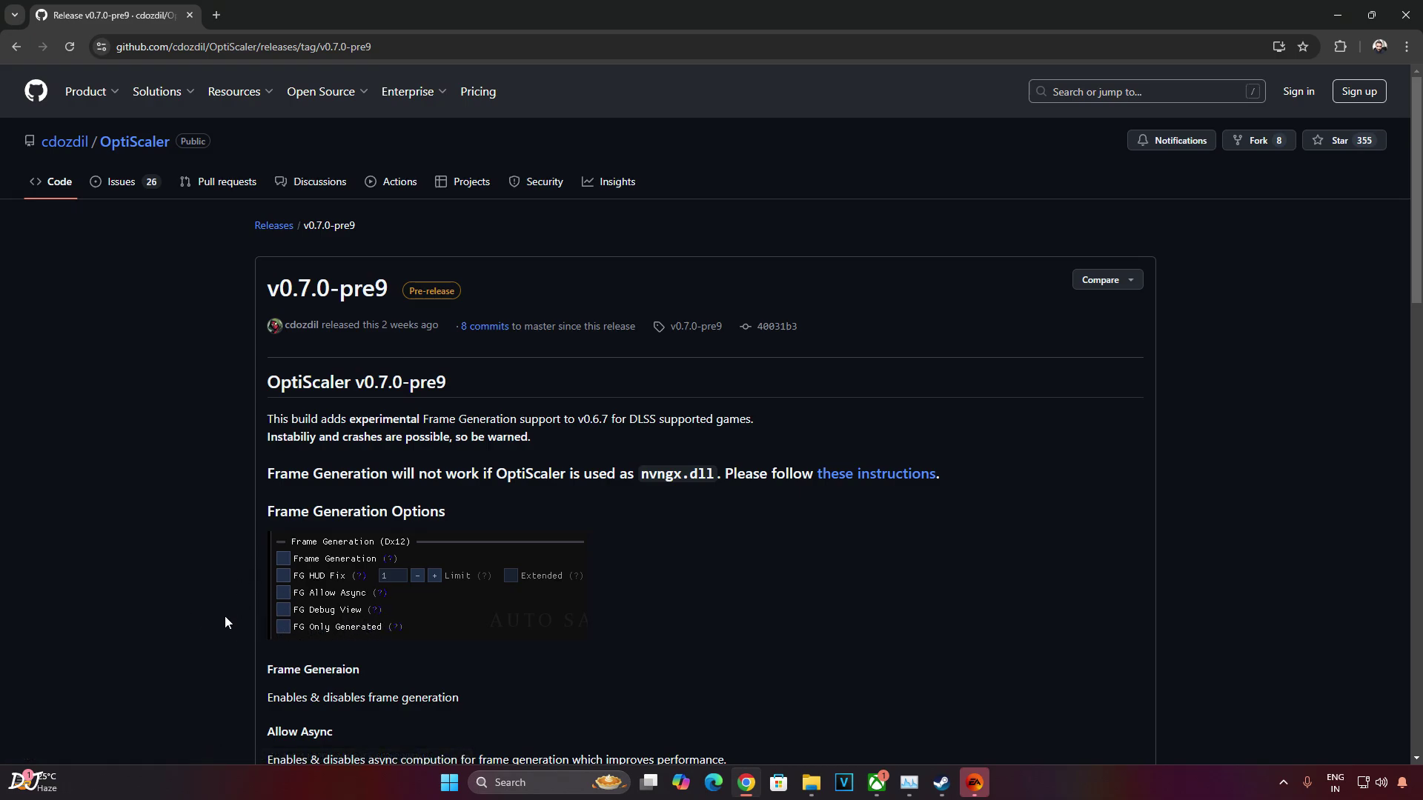
Scroll down through the OptiScaler v0.7 pre 19 release notes on GitHub.
scroll(355, 541, "down", 9)
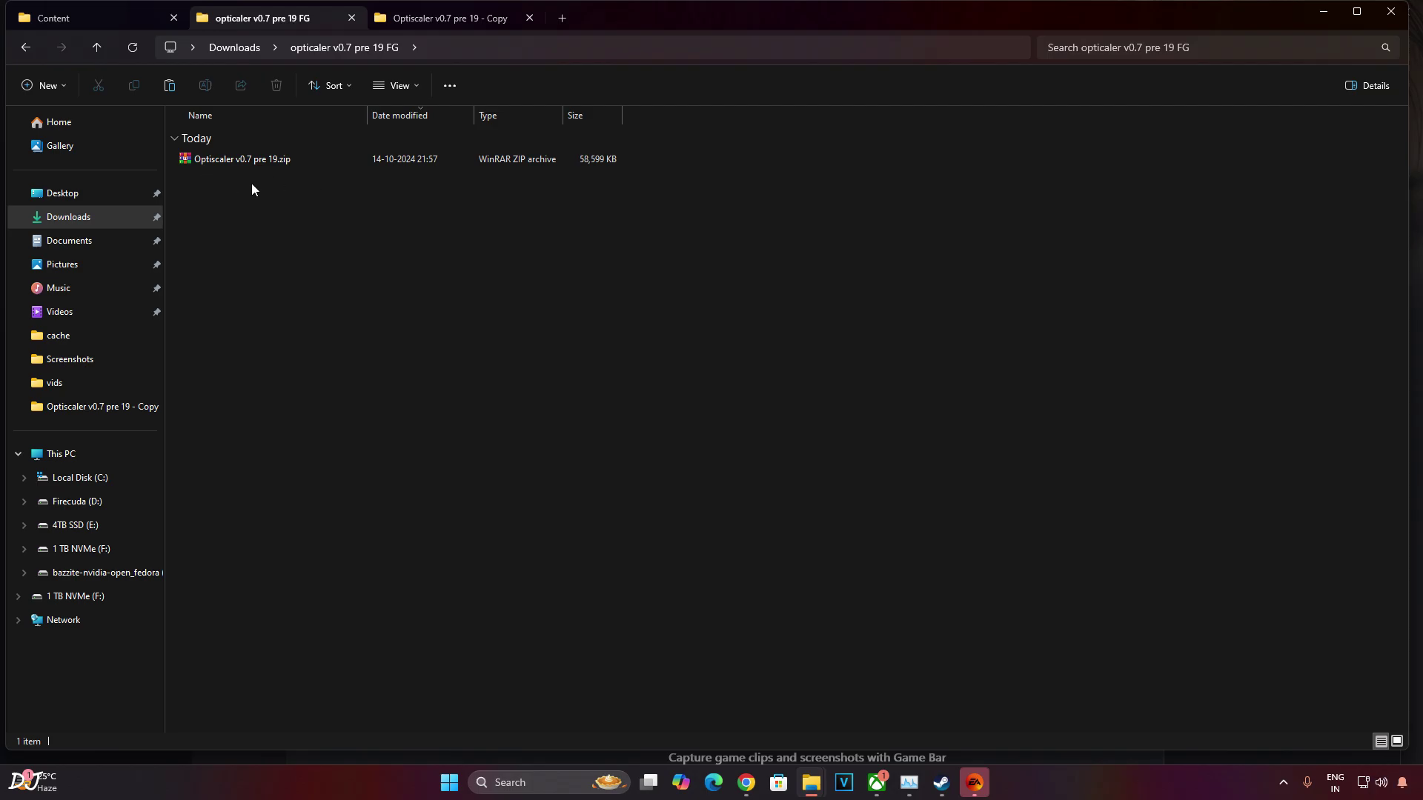
Extract the Optiscaler v0.7 pre 19 folder from the zip with WinRAR and open it.
left_click(249, 160)
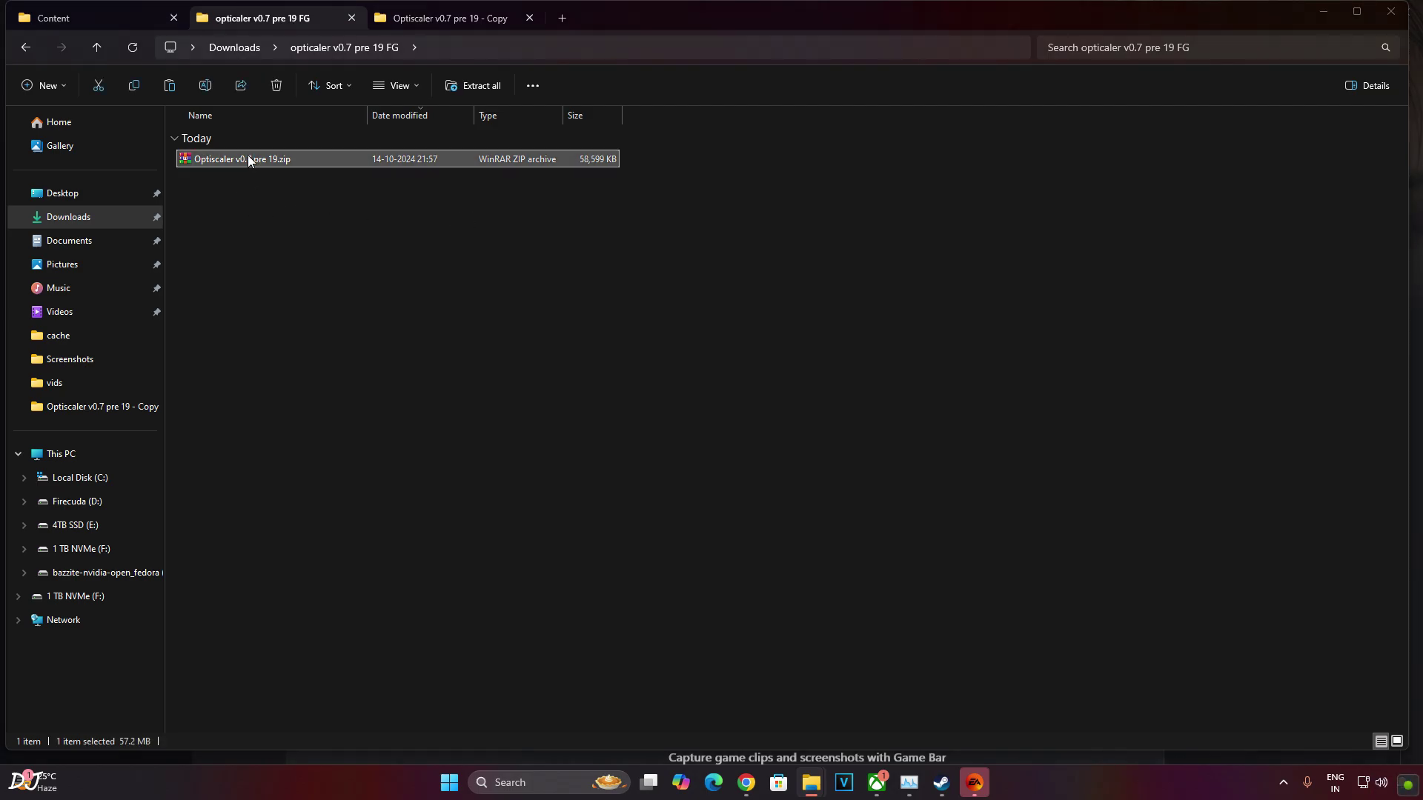
double_click(249, 160)
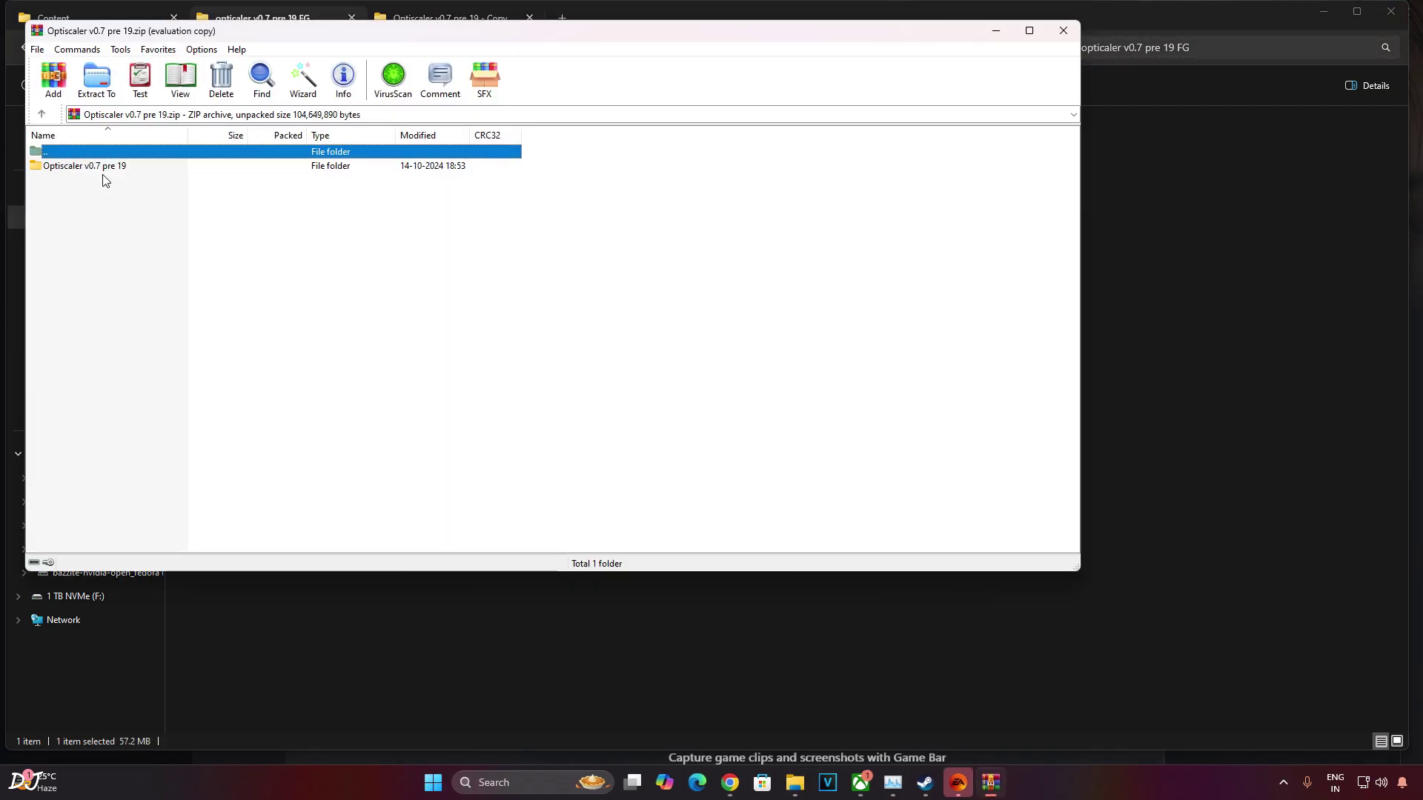
left_click_drag(103, 167, 941, 286)
left_click(1063, 30)
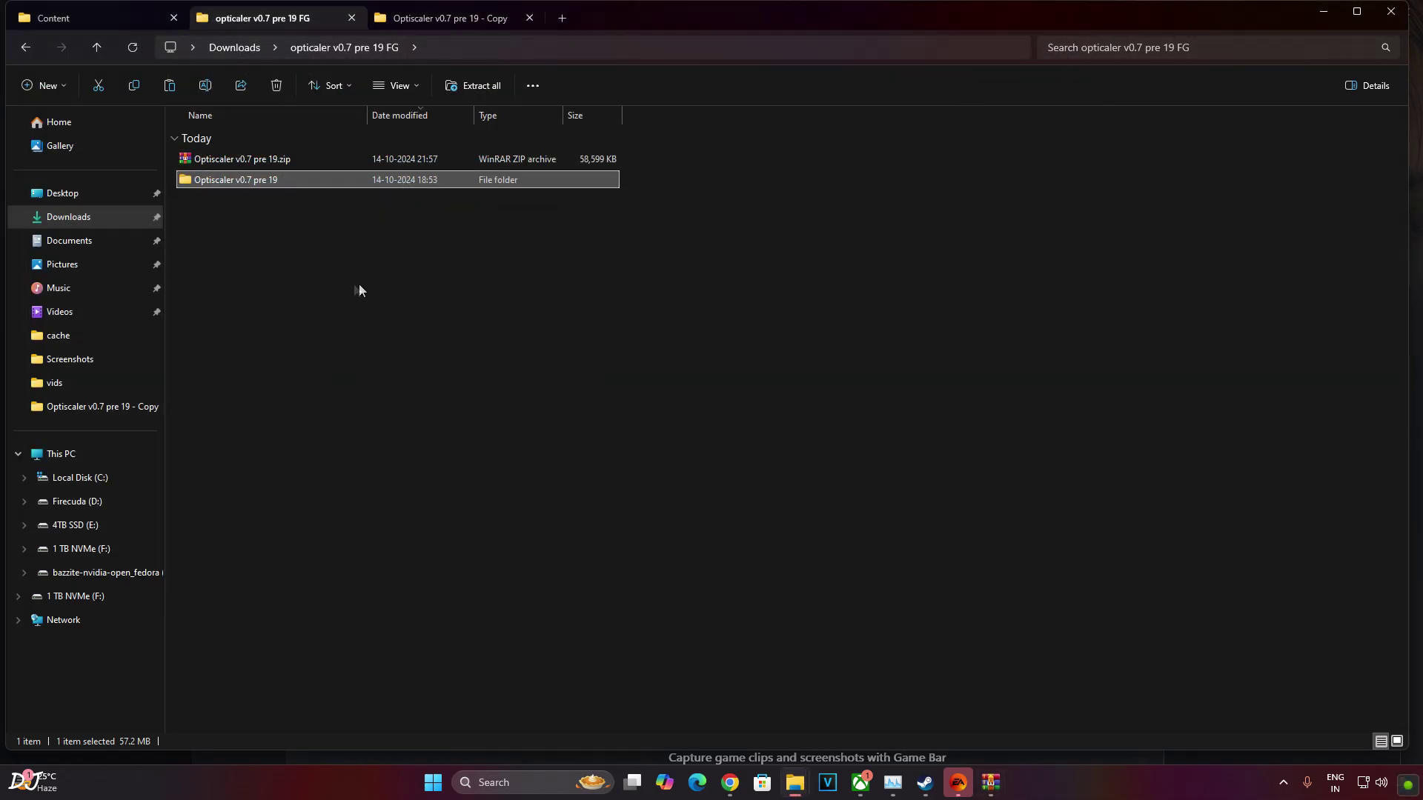
left_click(358, 289)
double_click(255, 185)
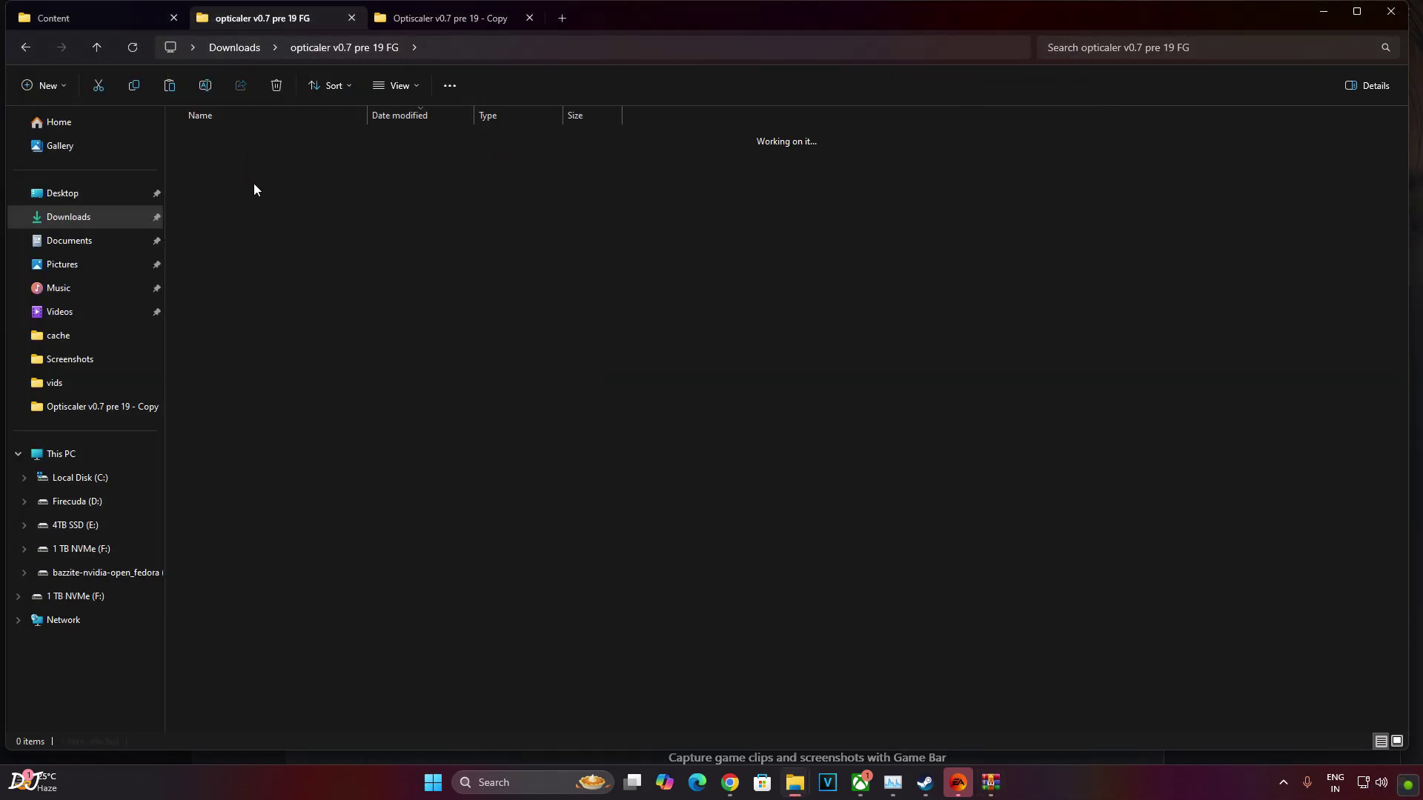
left_click(478, 478)
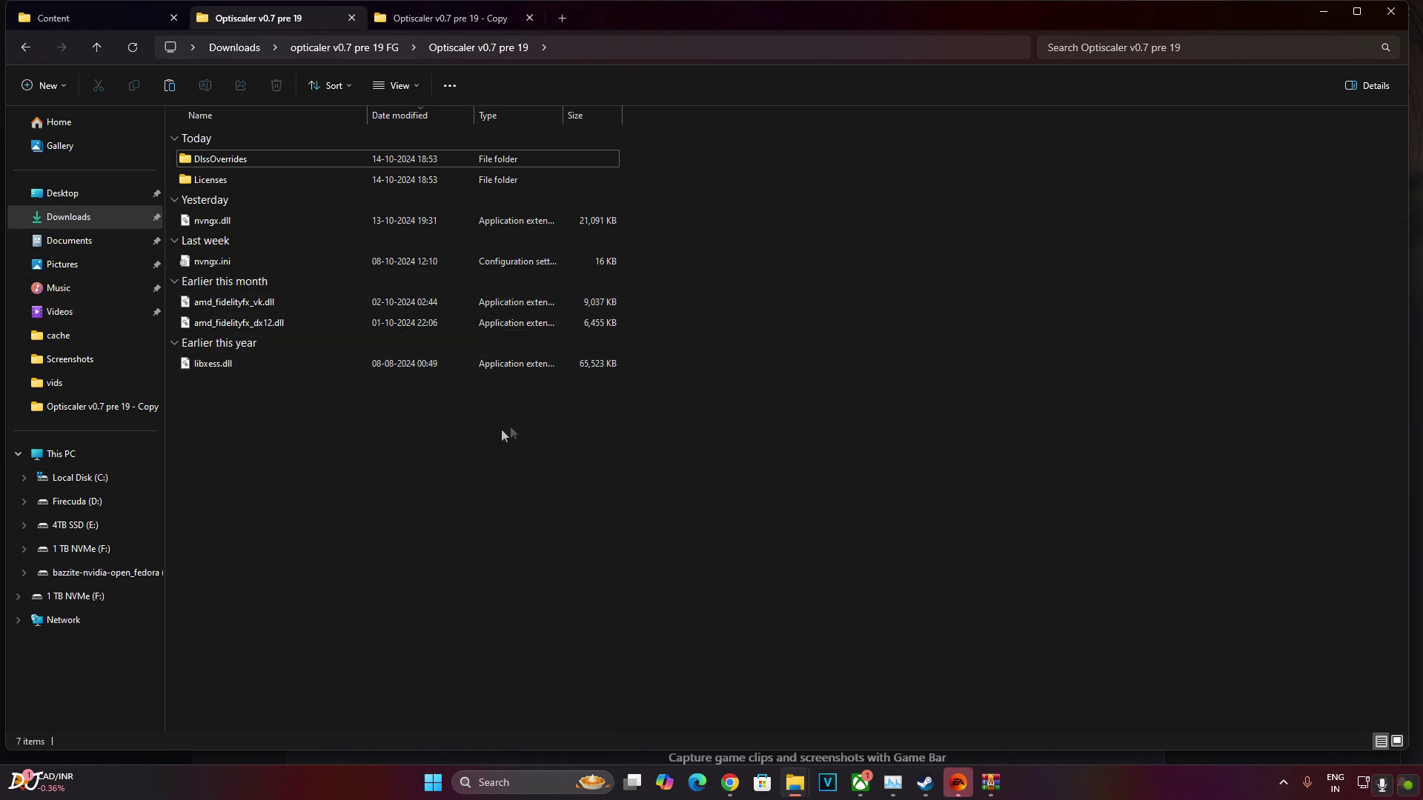
Rename nvngx.dll to dxgi.dll.
right_click(200, 222)
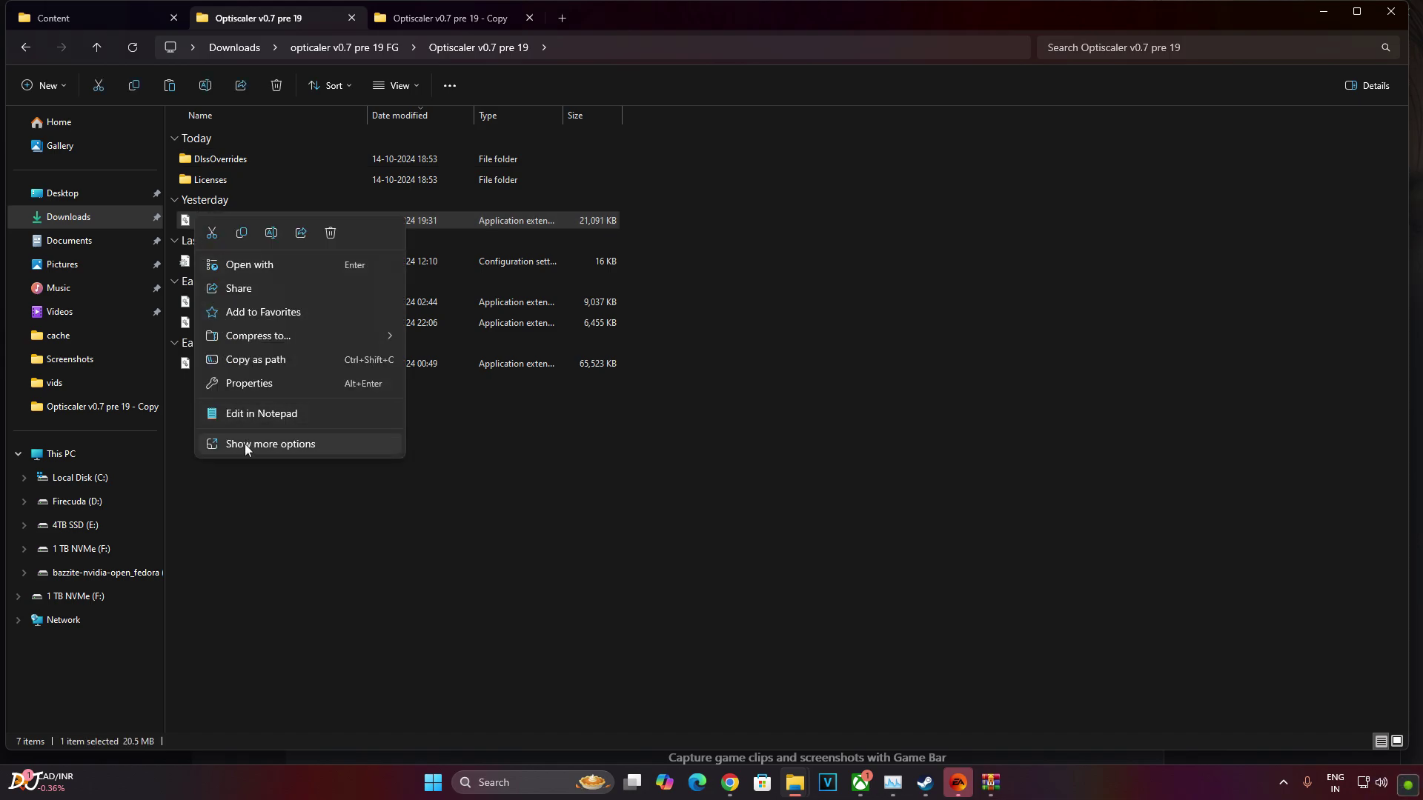
left_click(244, 444)
left_click(237, 508)
type("dxgi")
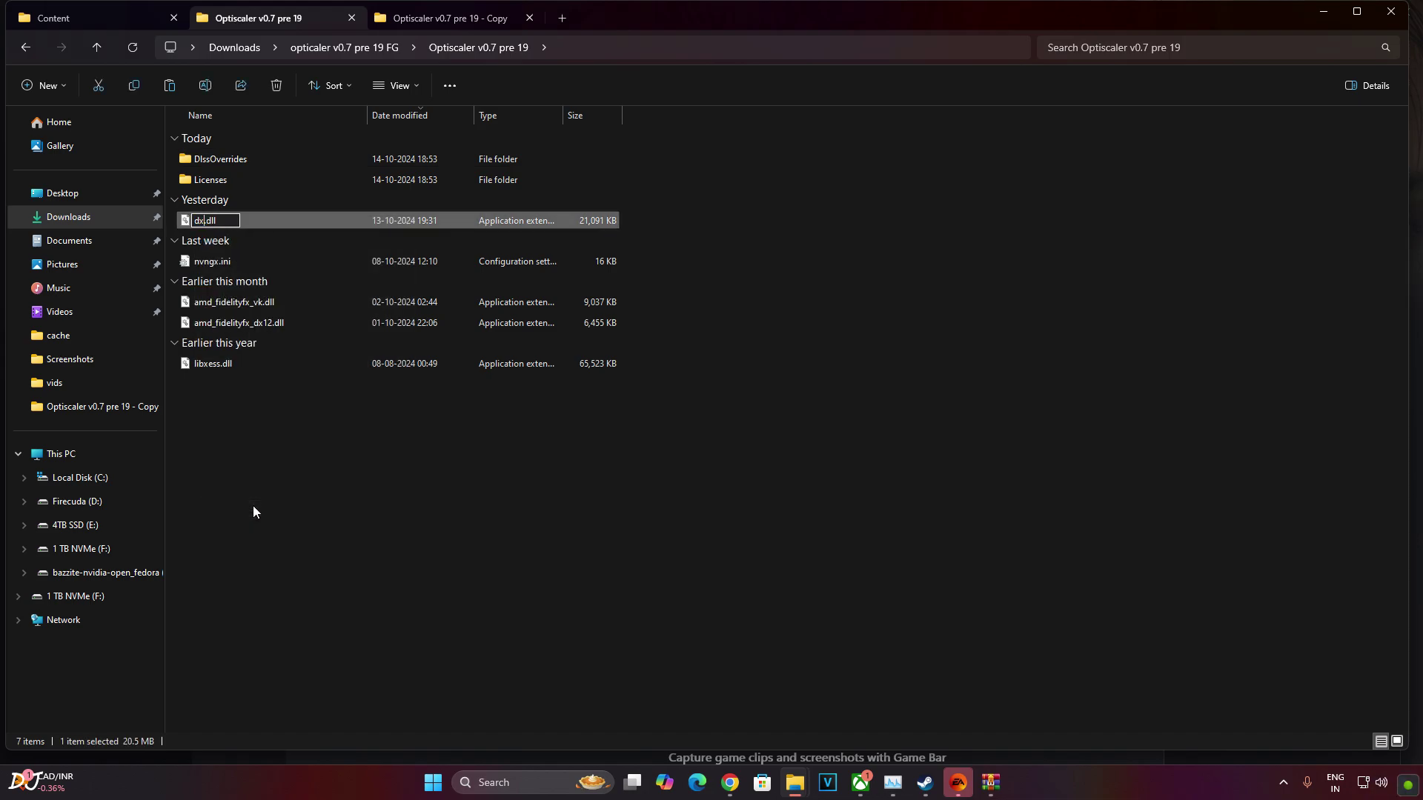
left_click(316, 470)
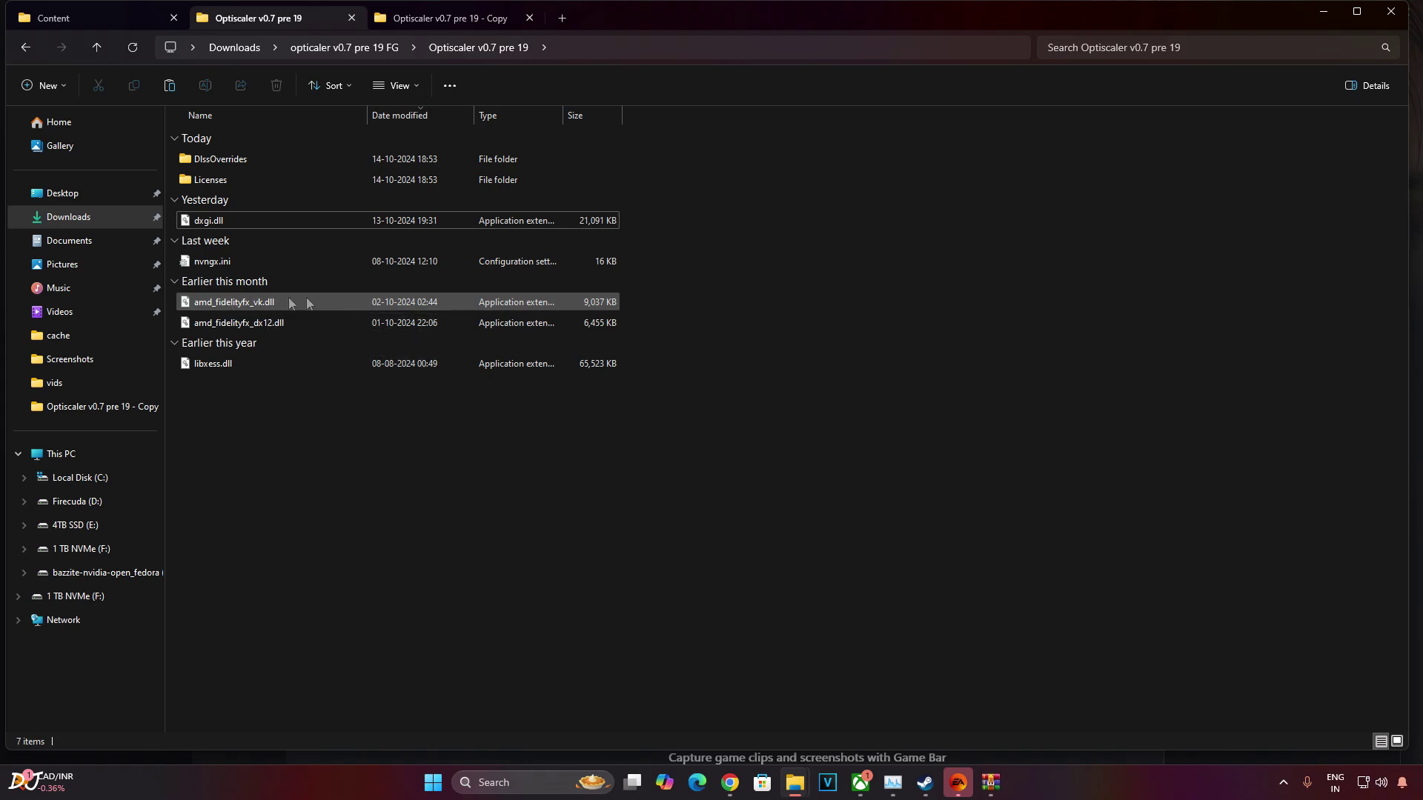
Check the version details of amd_fidelityfx_dx12.dll and libxess.dll in their Properties.
right_click(250, 326)
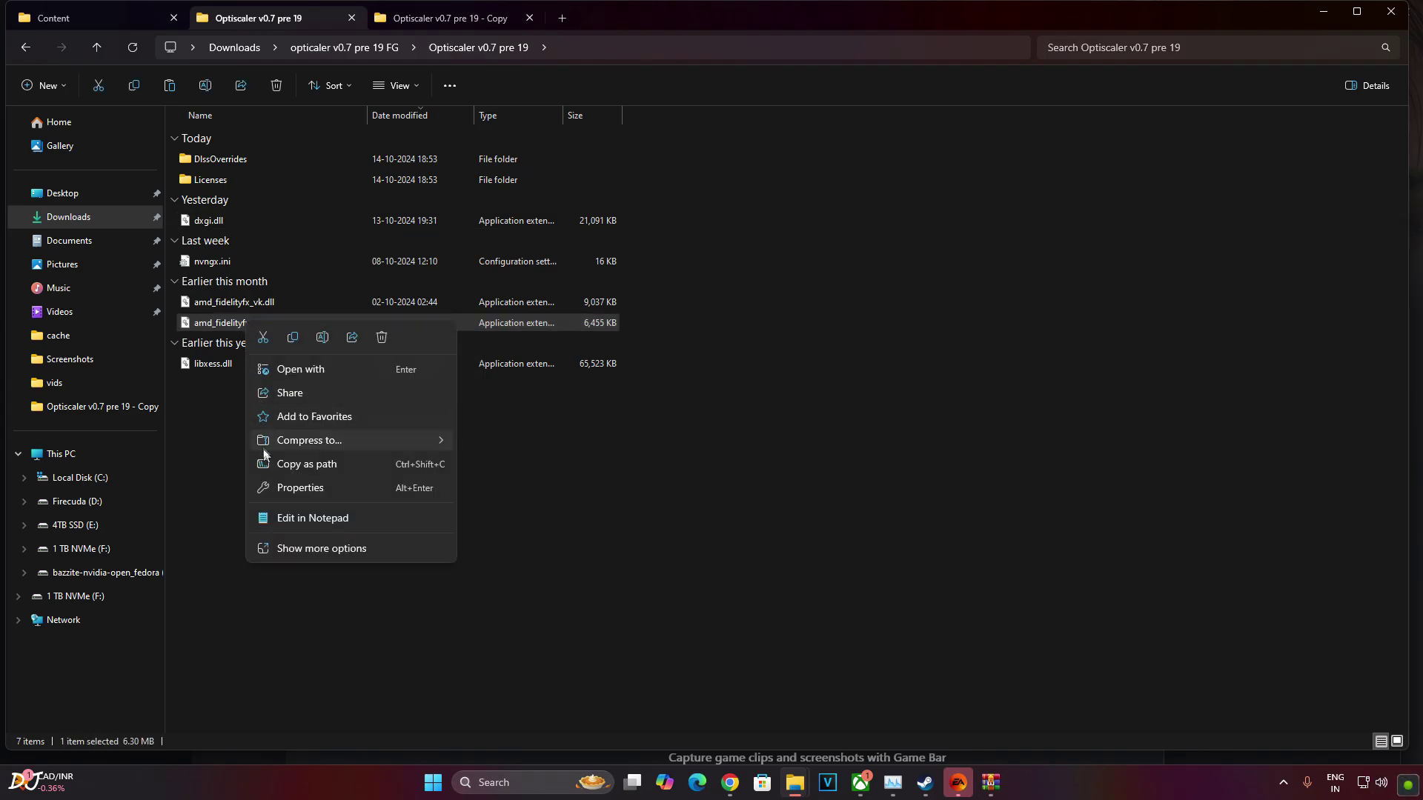
left_click(281, 489)
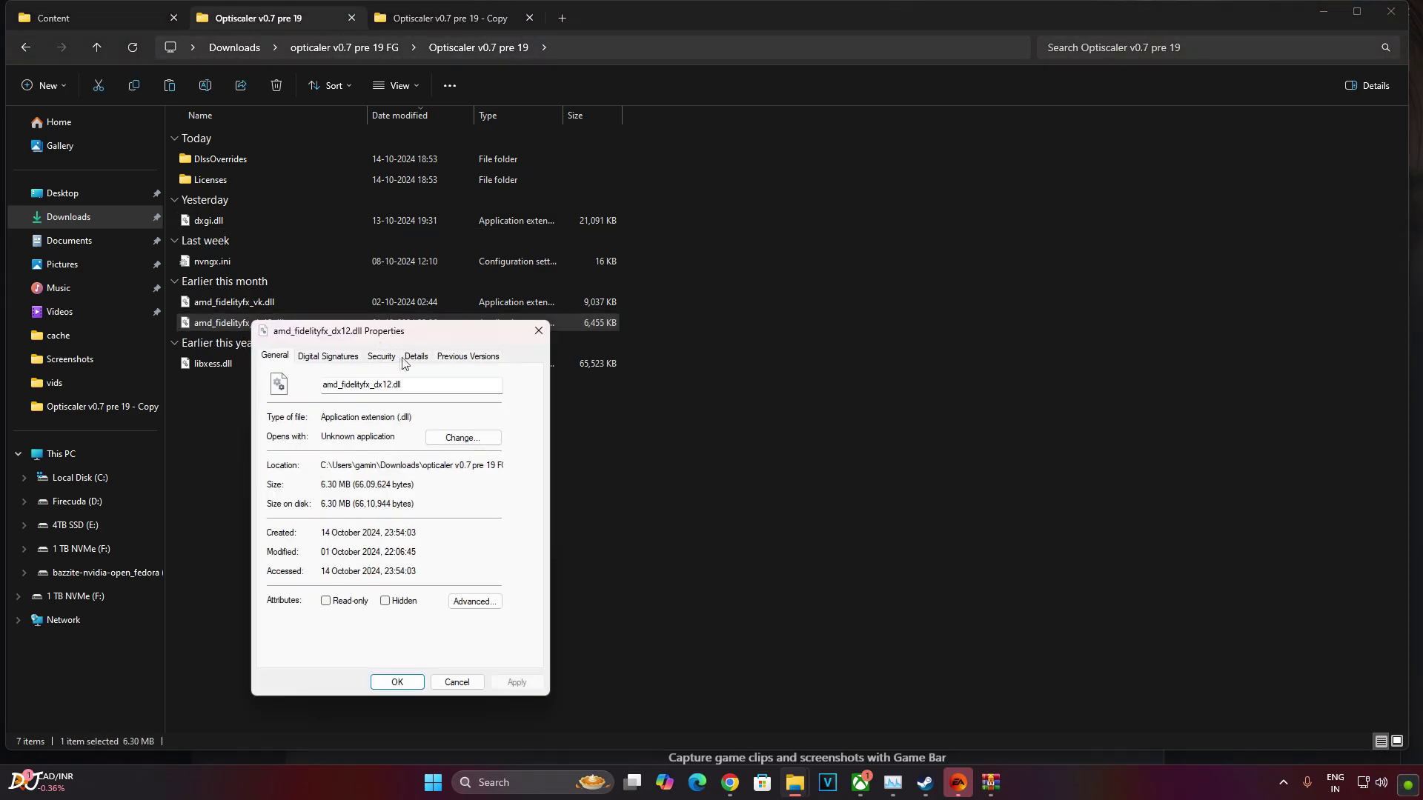
left_click(416, 356)
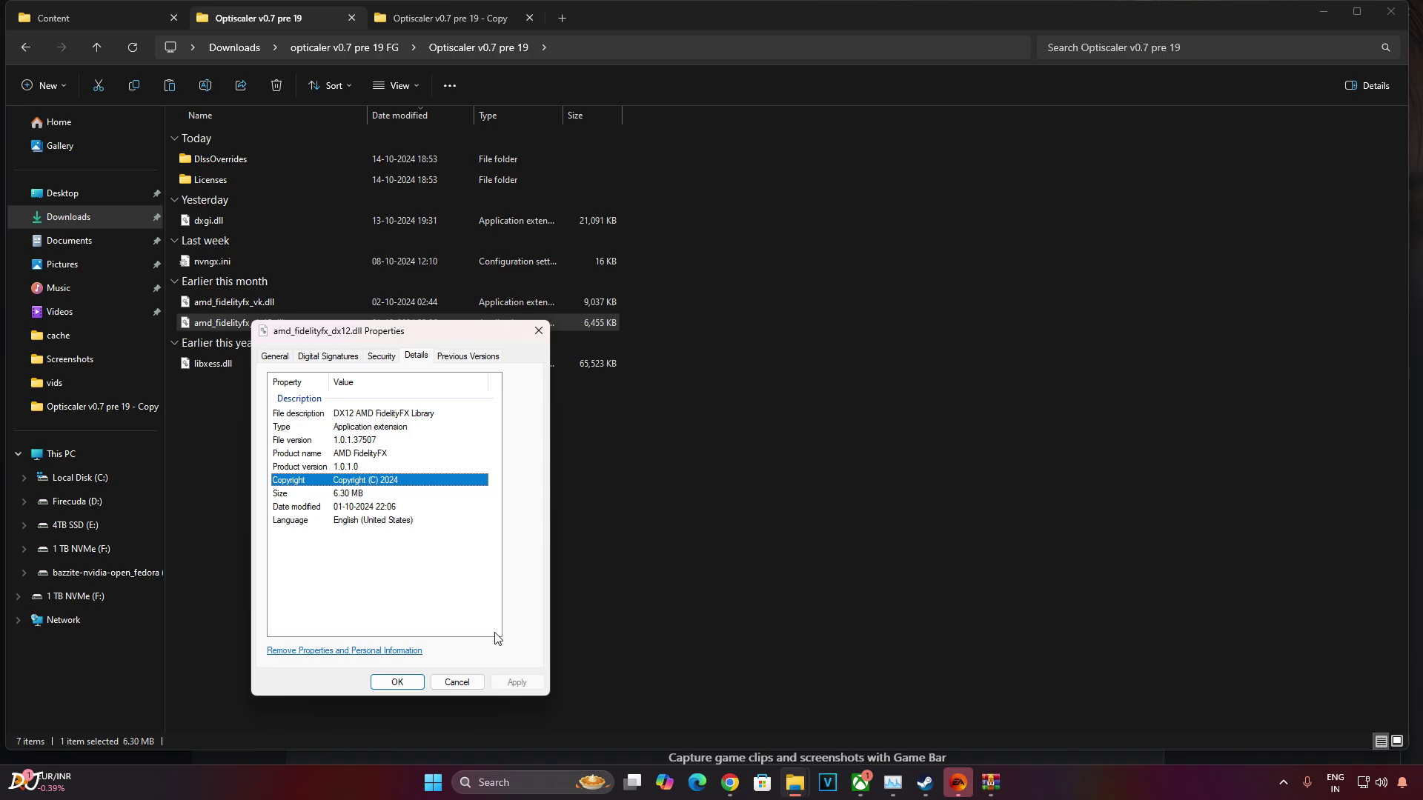
left_click(397, 681)
left_click(415, 593)
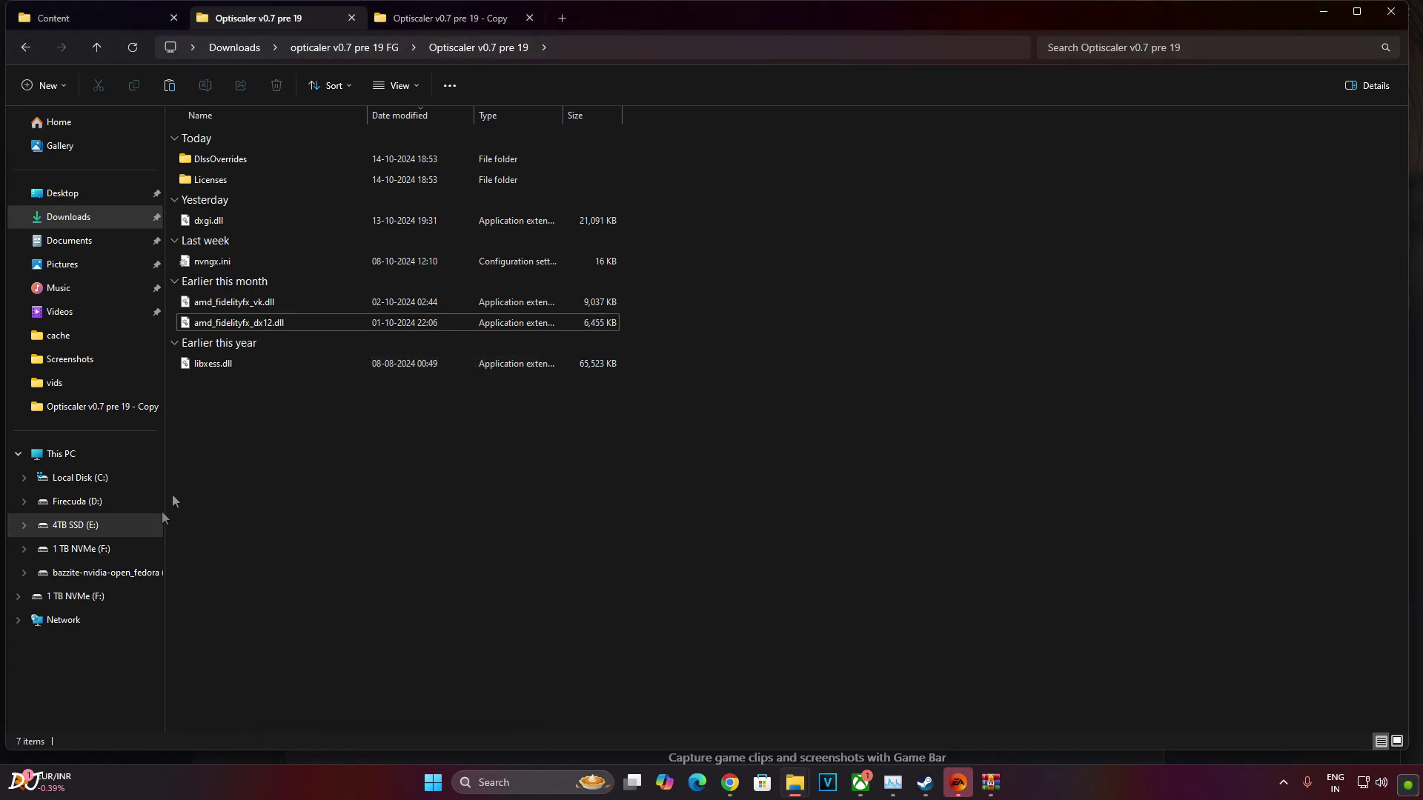
right_click(200, 368)
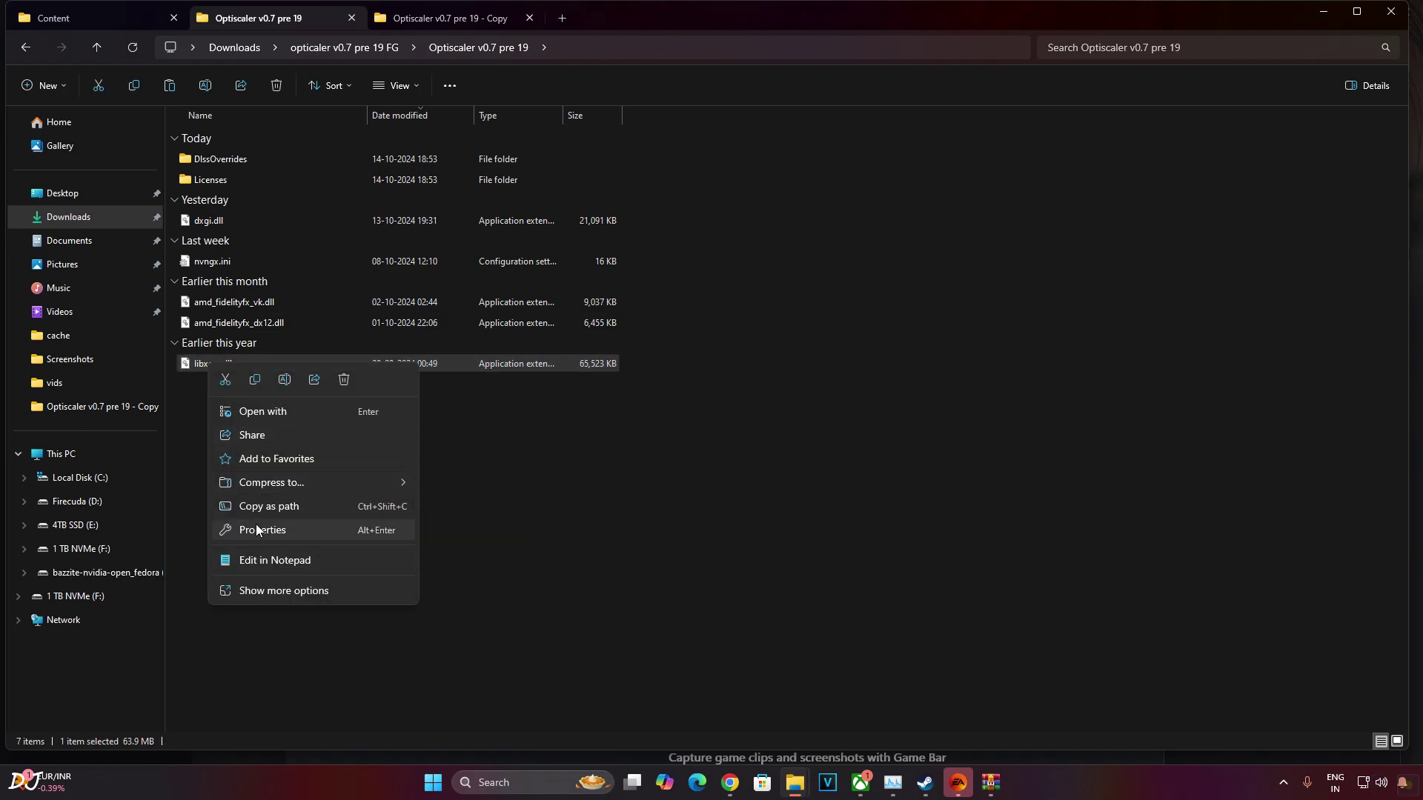
left_click(261, 528)
left_click(377, 399)
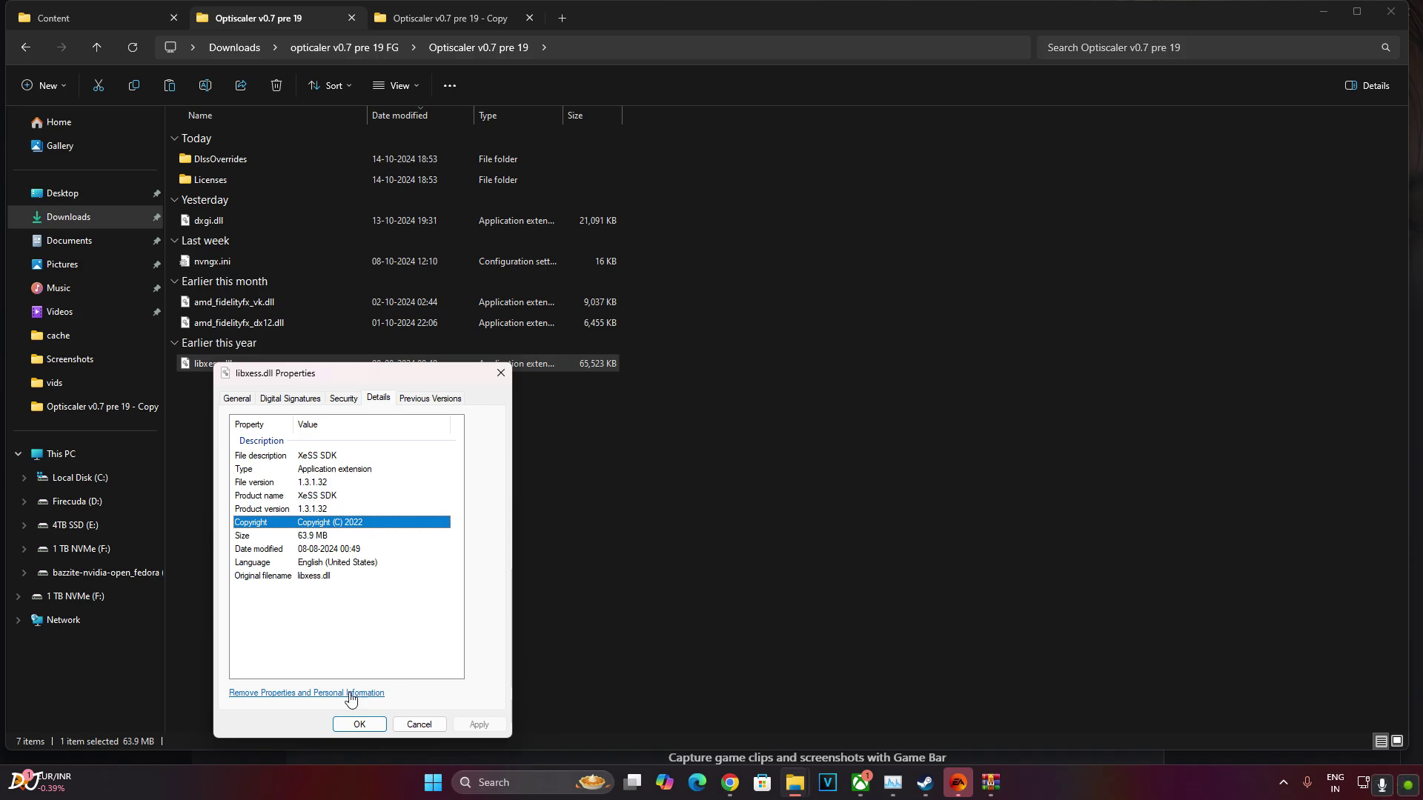
left_click(359, 724)
left_click(232, 404)
Copy the five mod files, from dxgi.dll and nvngx.ini through libxess.dll.
left_click_drag(274, 474, 194, 254)
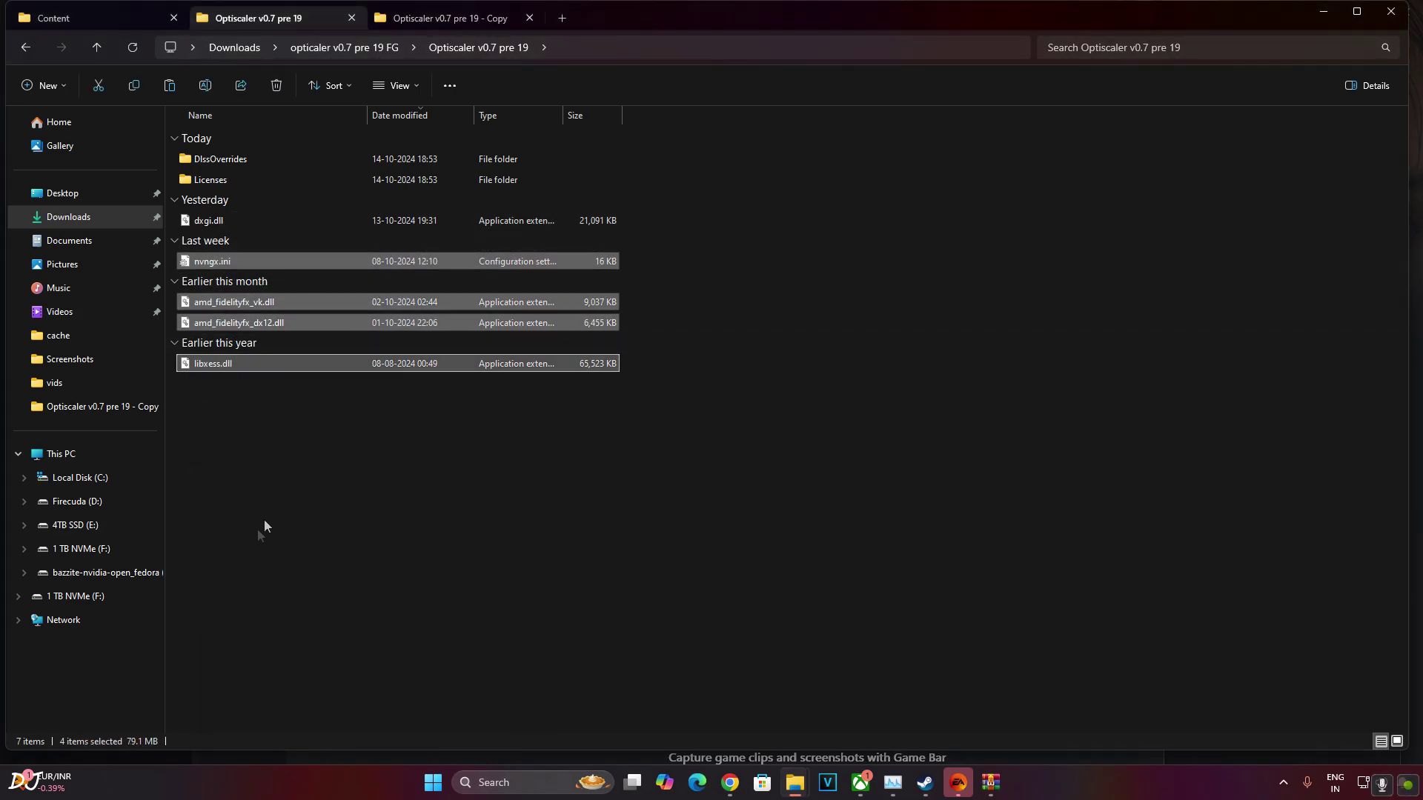
left_click(203, 222, "ctrl")
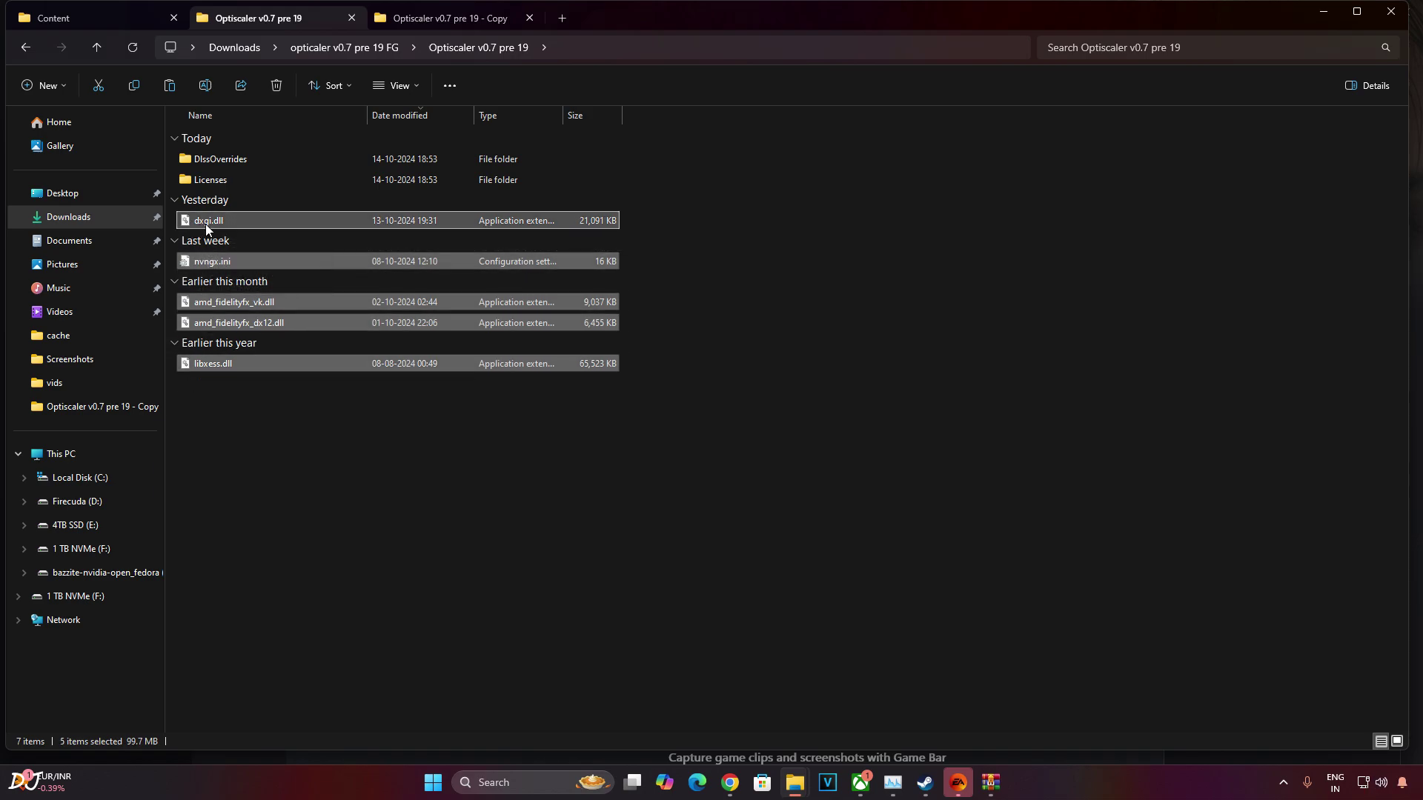
right_click(206, 223)
left_click(253, 238)
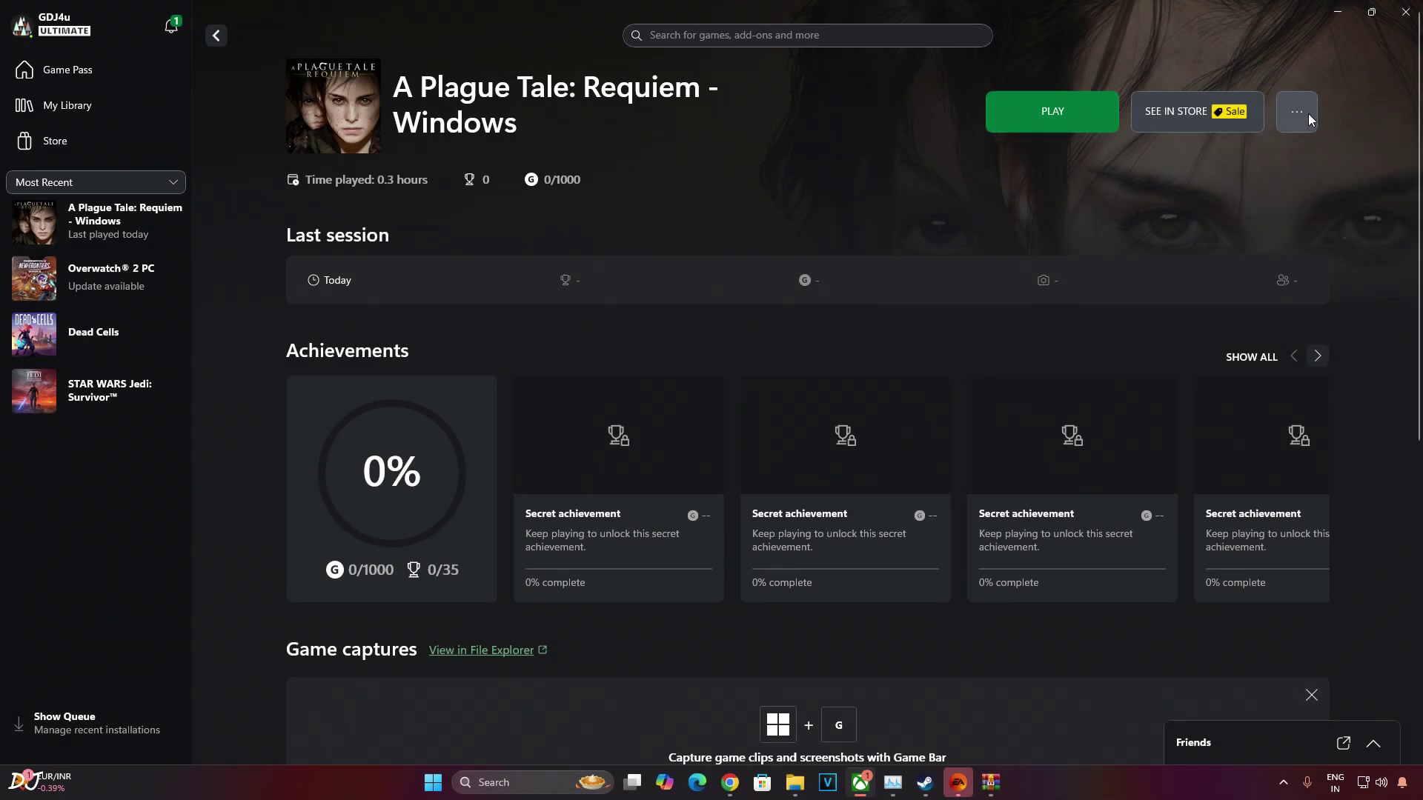
Open A Plague Tale: Requiem's install folder F:\XboxGames via Manage > Files > Browse.
left_click(1305, 113)
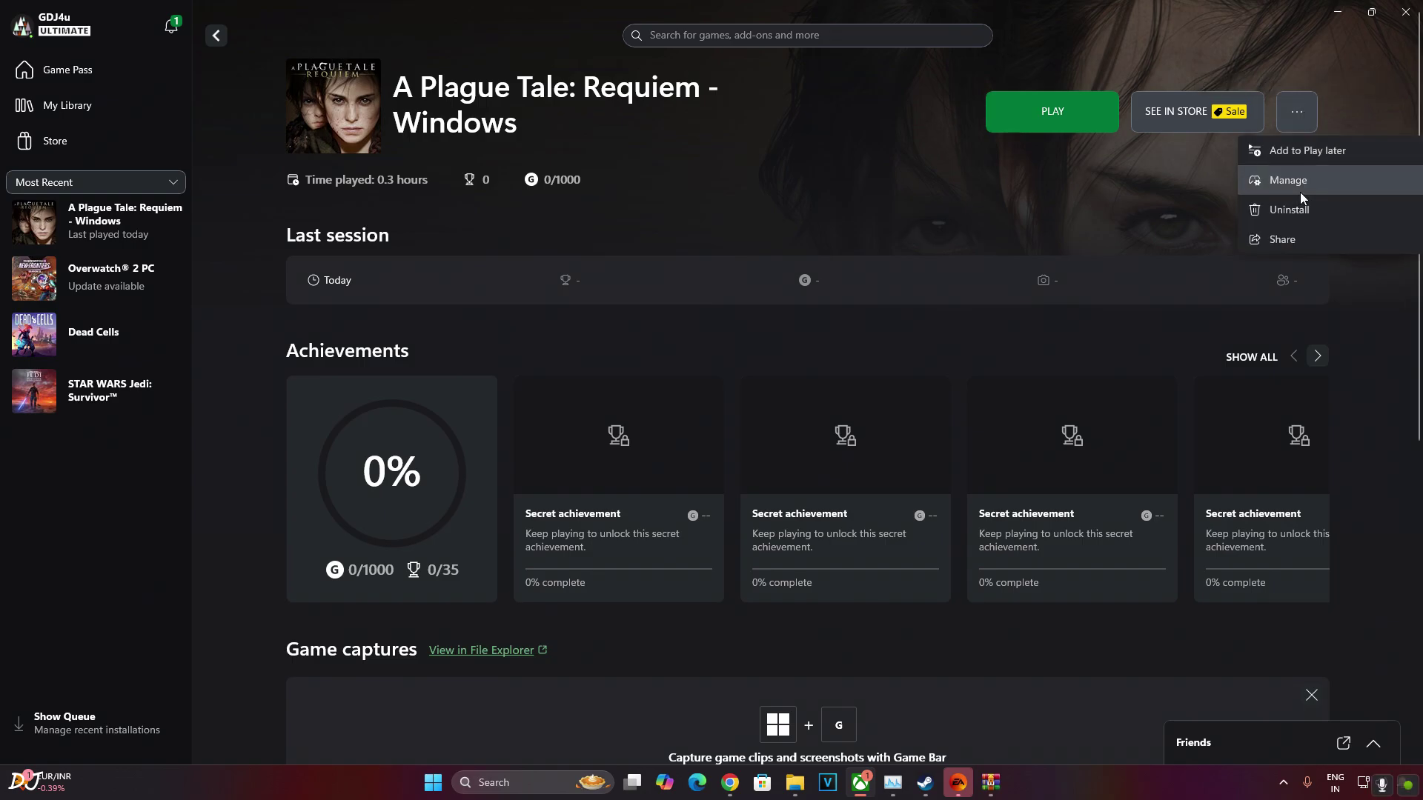
left_click(1300, 185)
left_click(760, 233)
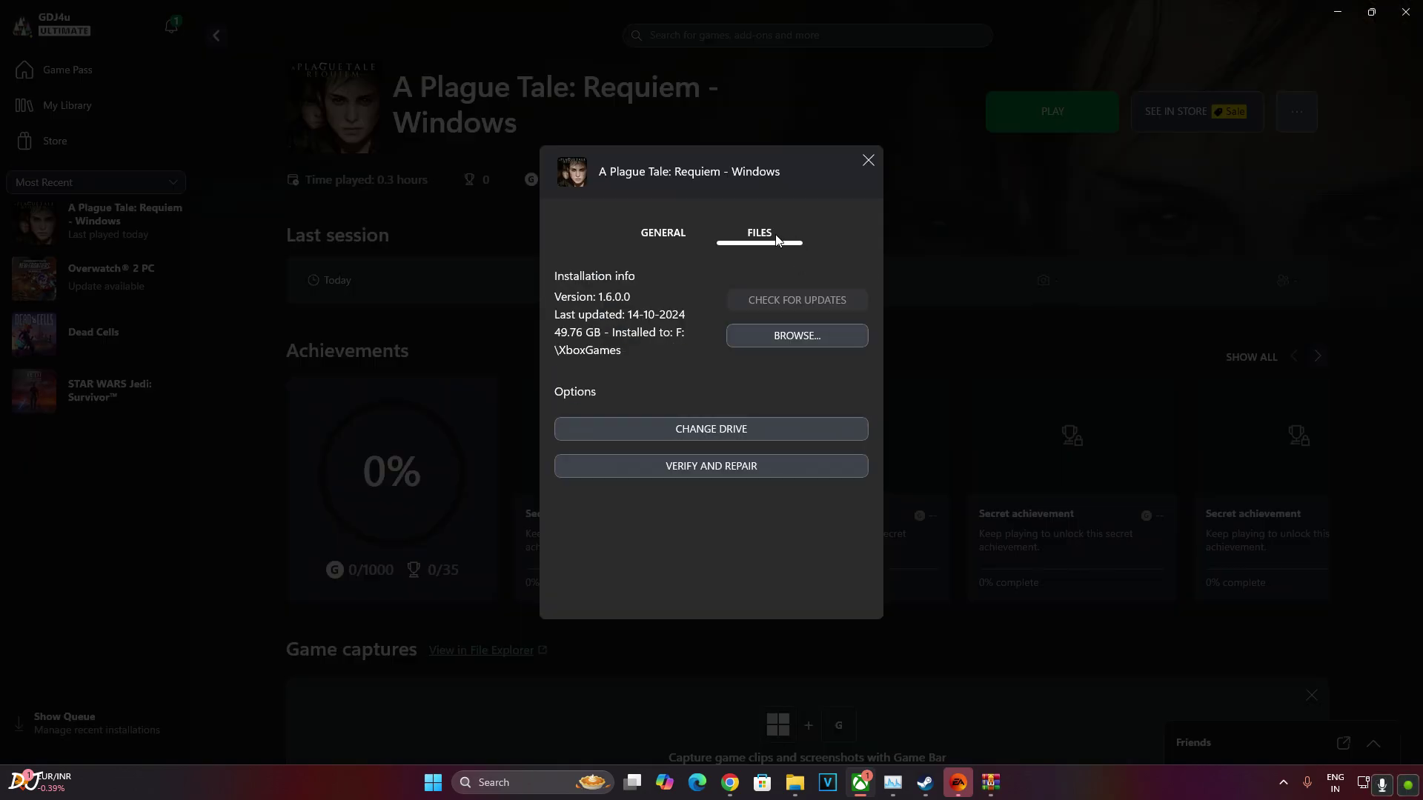
left_click(815, 338)
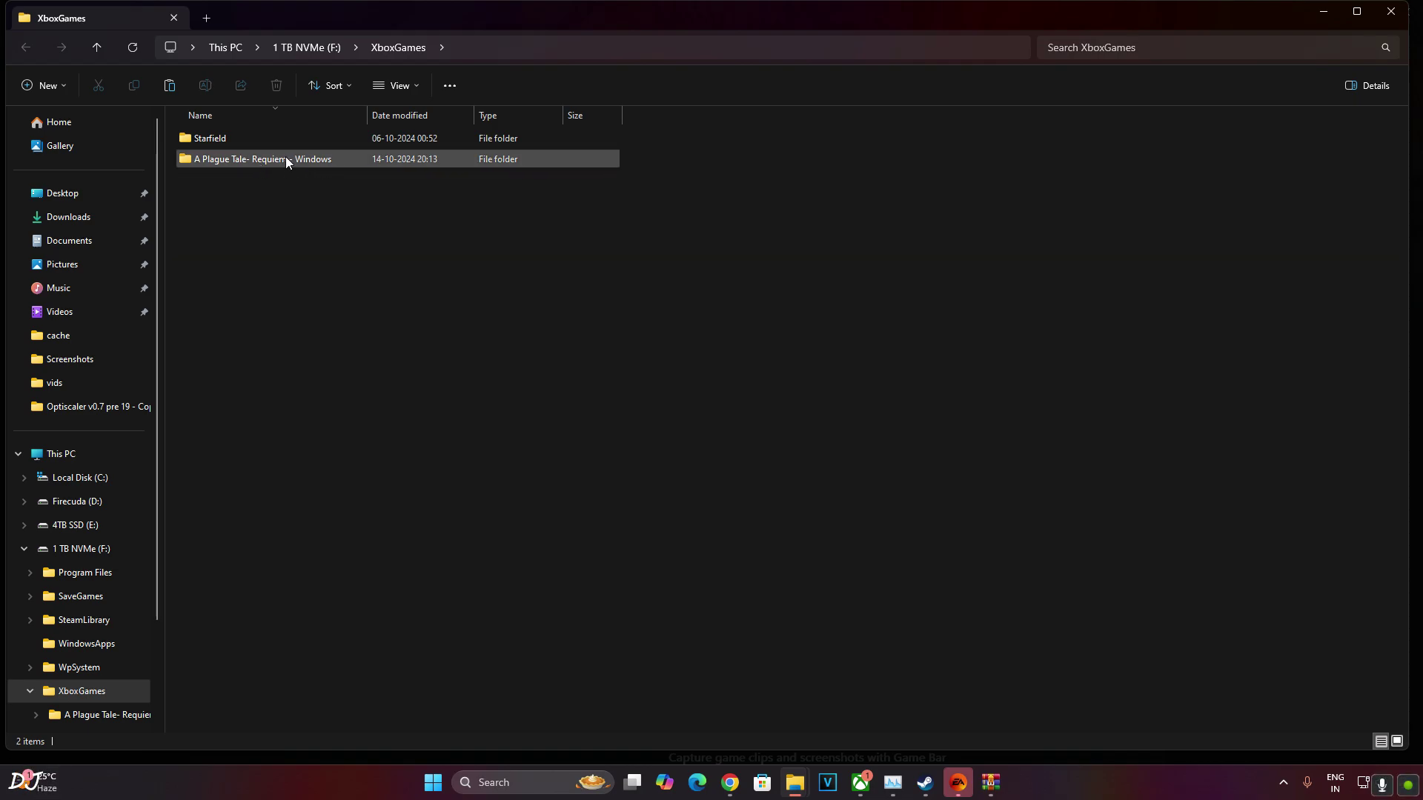
Paste the five OptiScaler files into A Plague Tale - Requiem's Content folder.
double_click(286, 157)
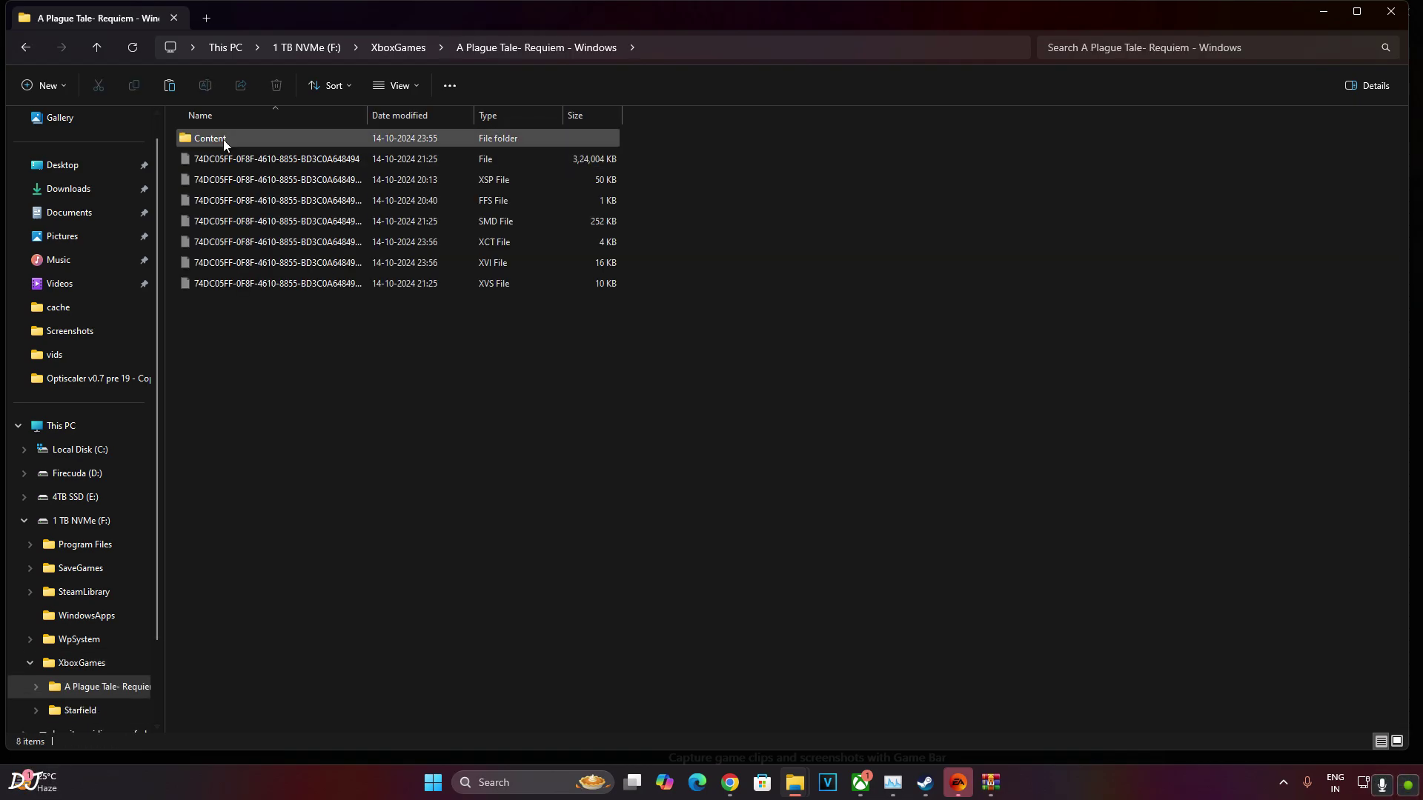
double_click(223, 140)
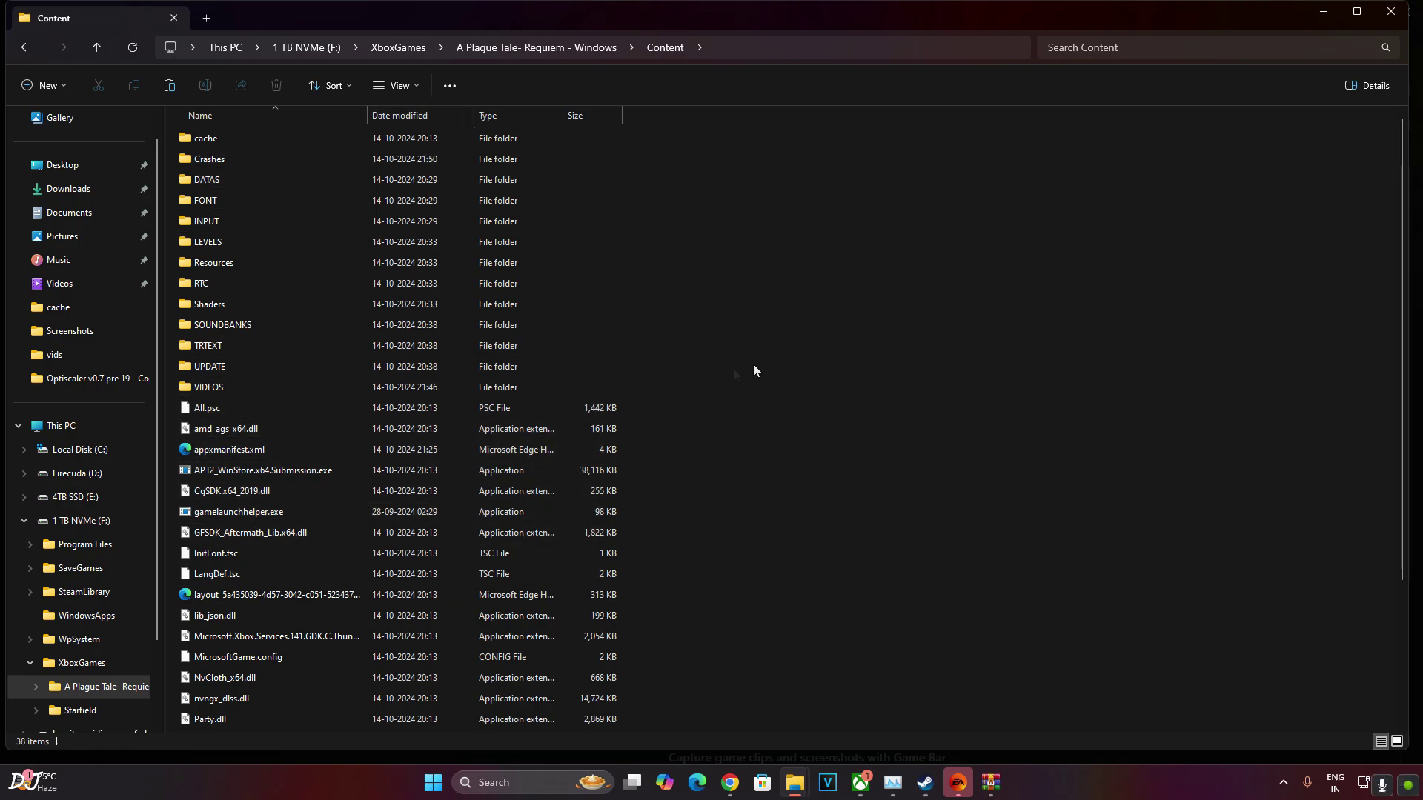
right_click(774, 345)
left_click(781, 360)
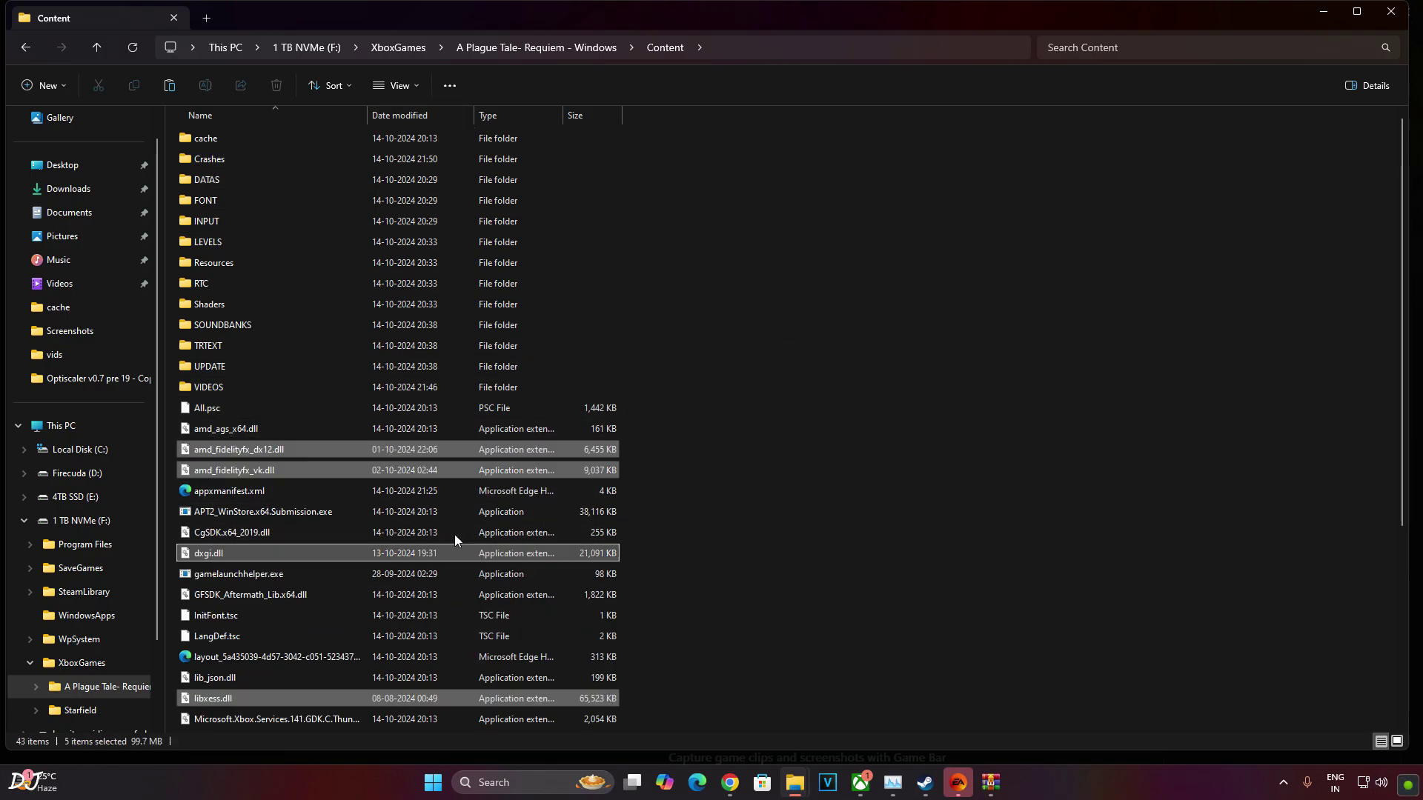
scroll(455, 540, "down", 3)
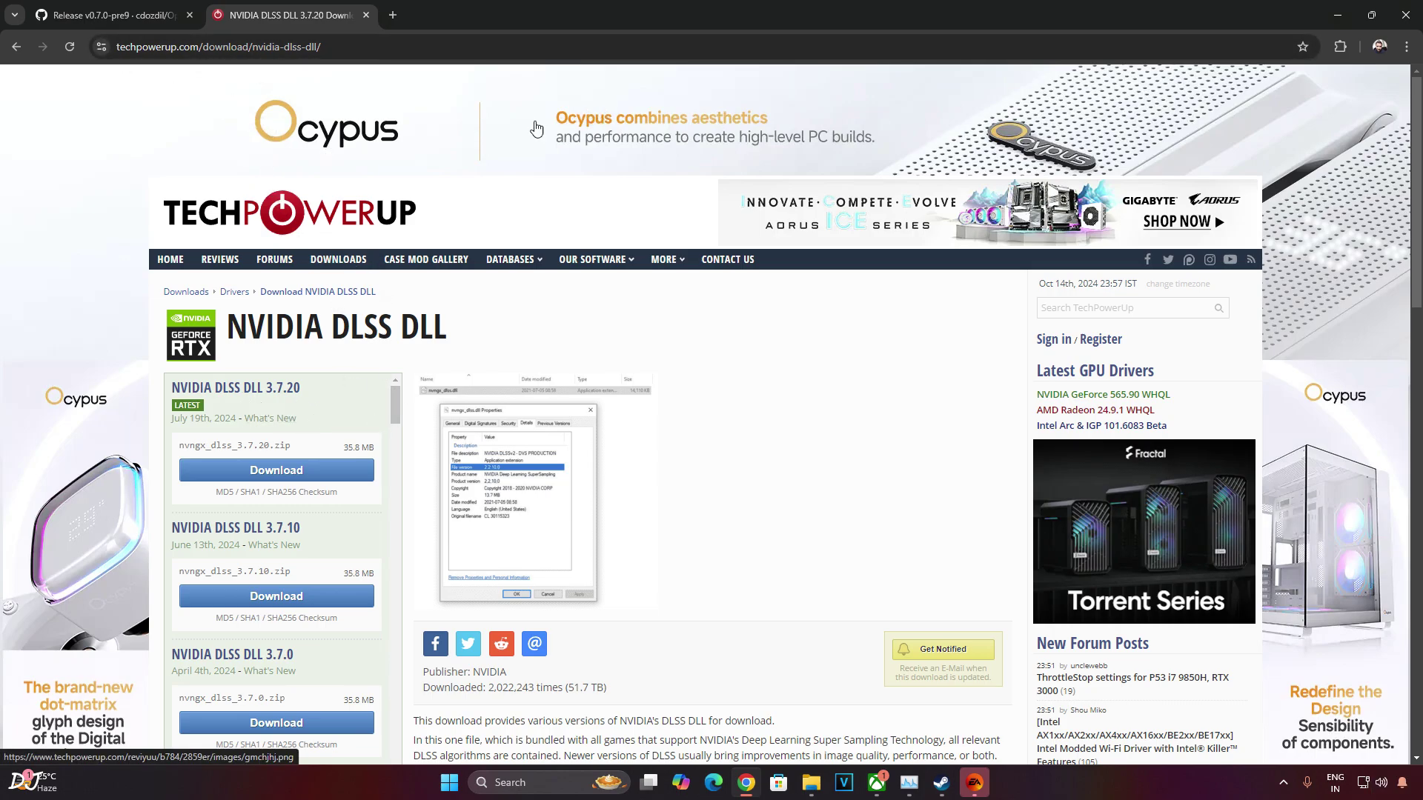
Download NVIDIA DLSS DLL 3.7.20 from TechPowerUp.
left_click(276, 471)
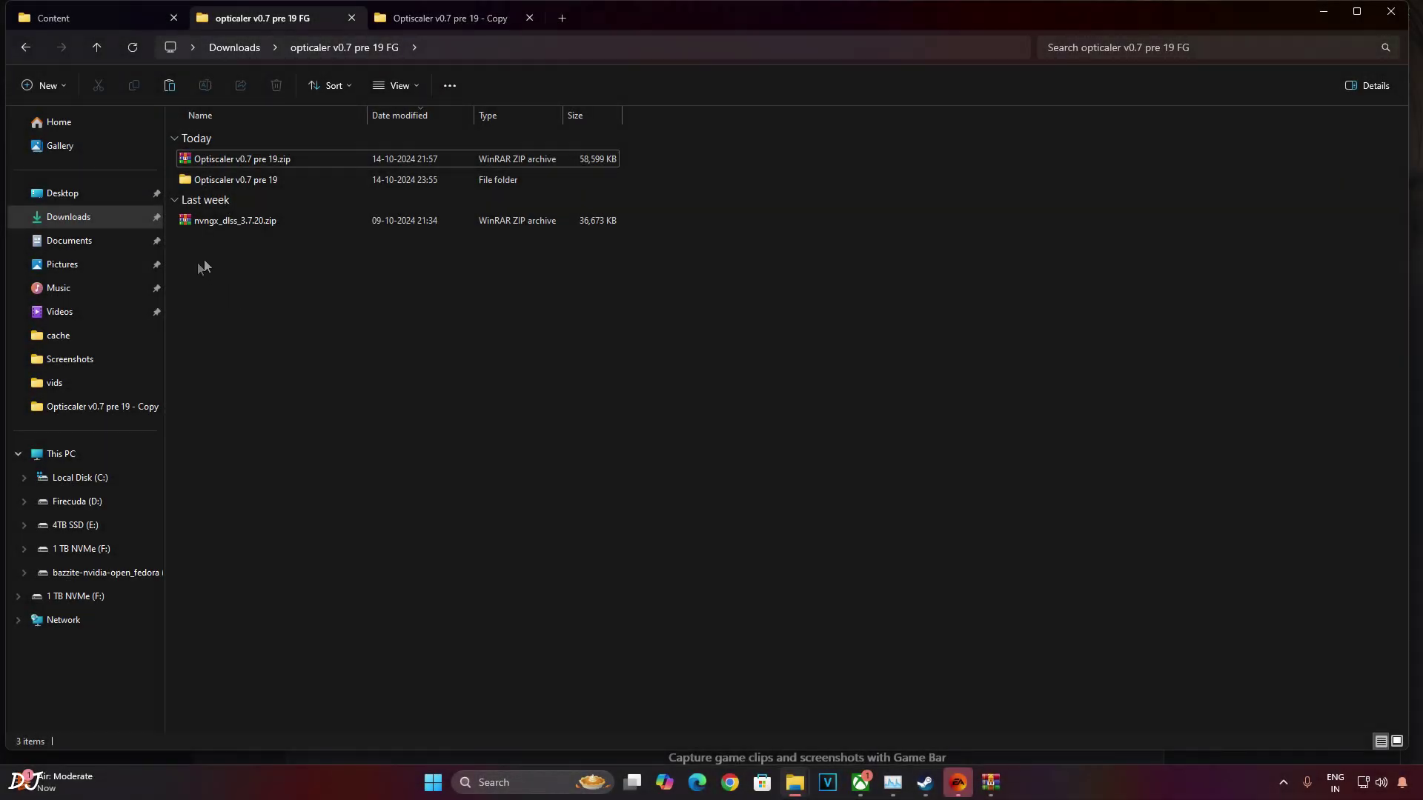
Extract nvngx_dlss.dll from nvngx_dlss_3.7.20.zip into Downloads and copy it.
left_click(257, 221)
double_click(256, 220)
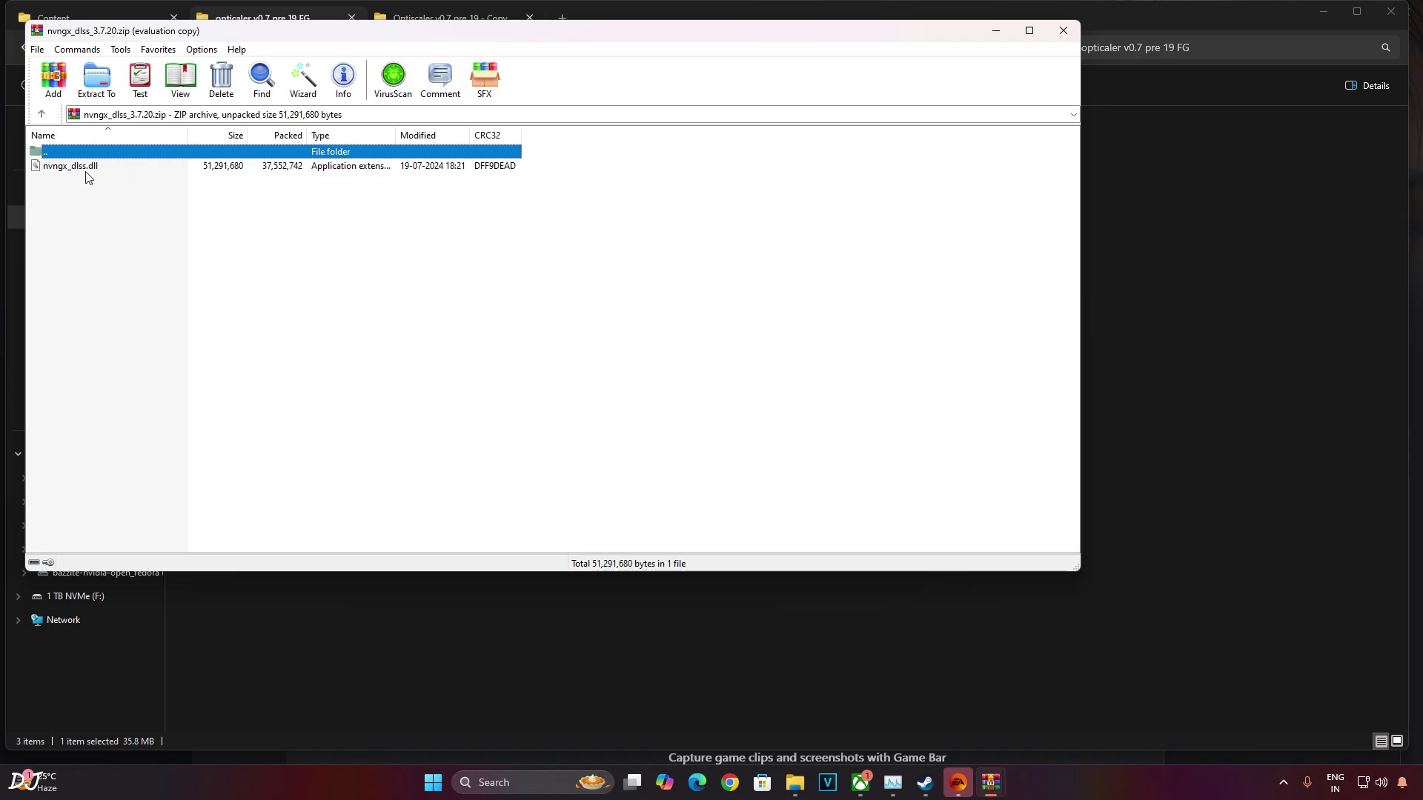
left_click_drag(87, 169, 1193, 295)
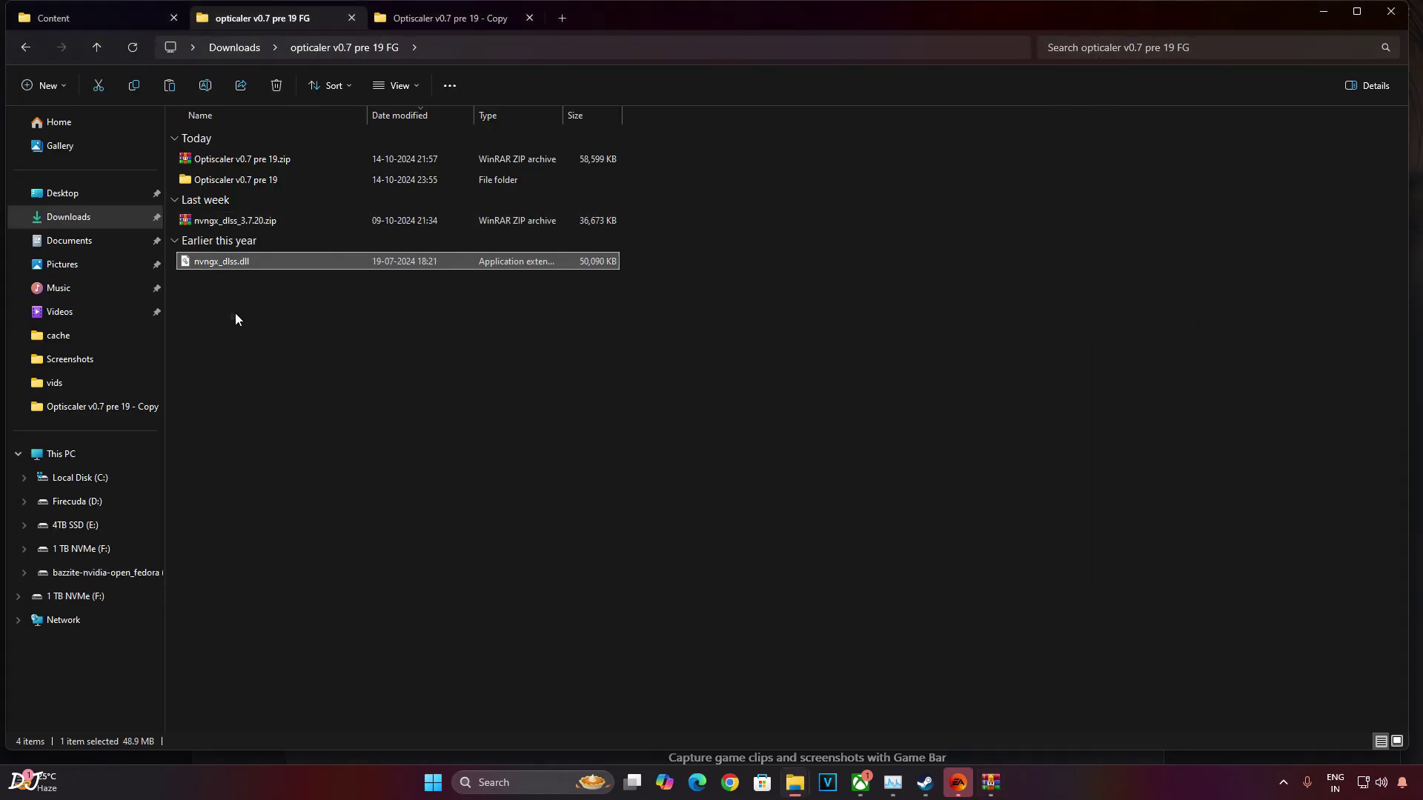
right_click(219, 261)
left_click(261, 279)
left_click(212, 365)
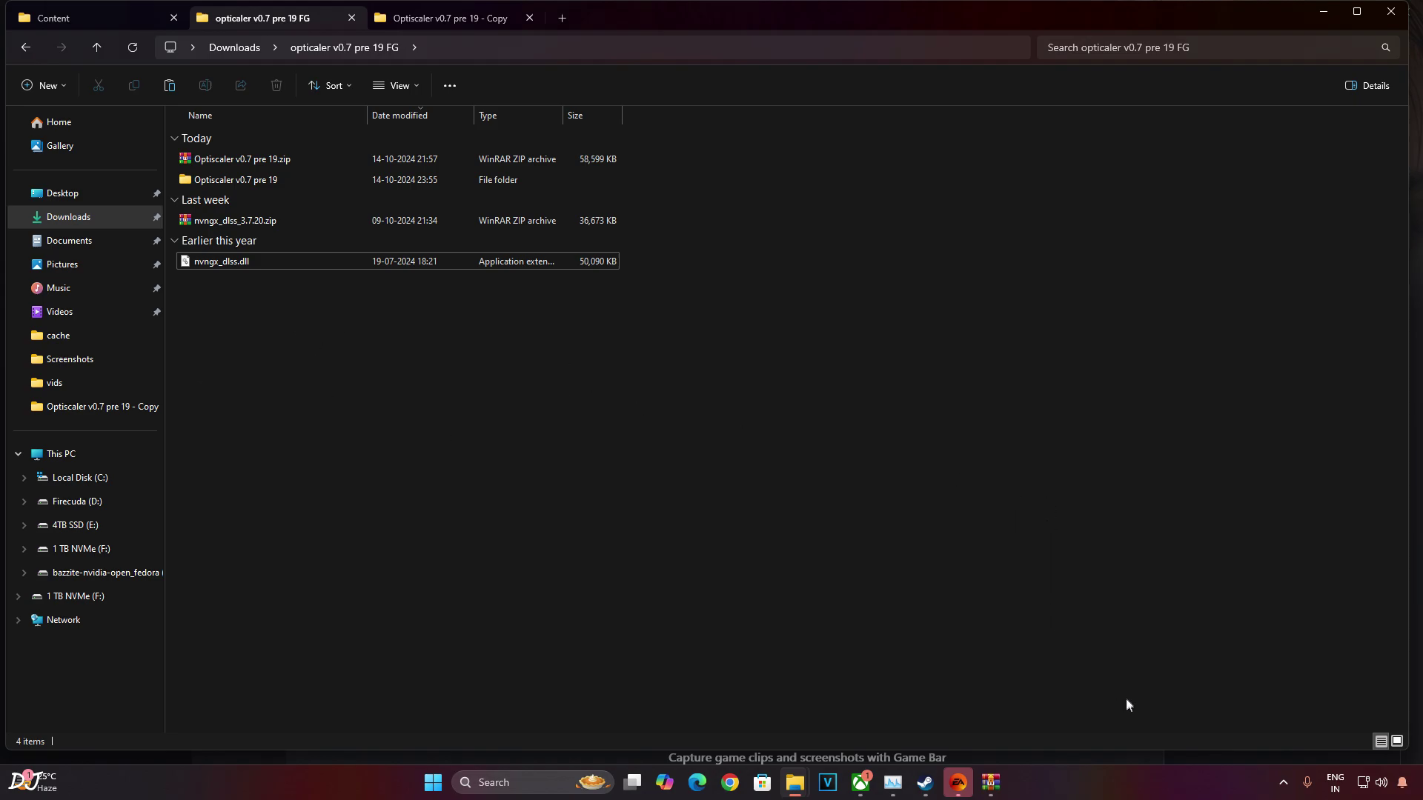
Check the version details of the game's existing nvngx_dlss.dll in the Content folder.
left_click(128, 16)
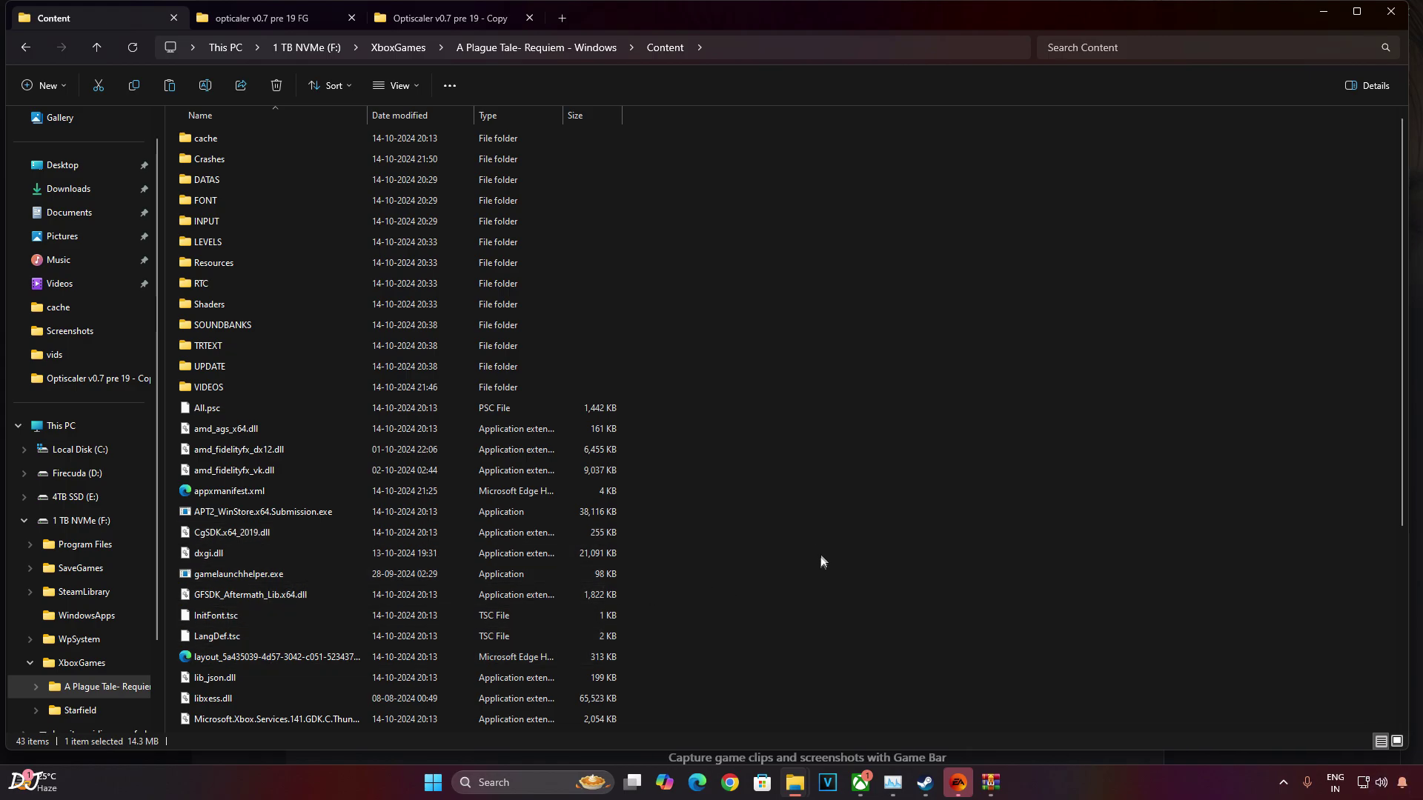
scroll(762, 534, "down", 4)
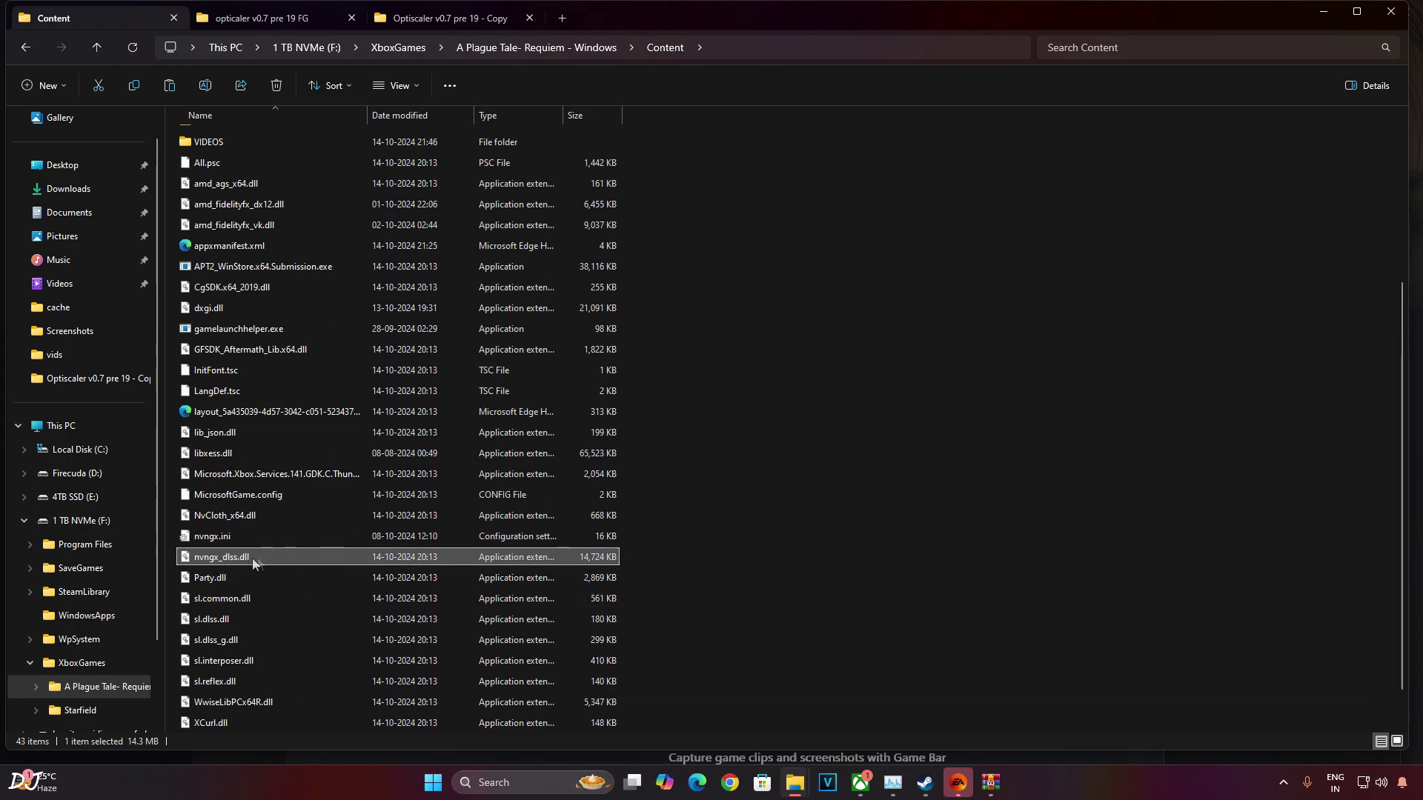
right_click(229, 561)
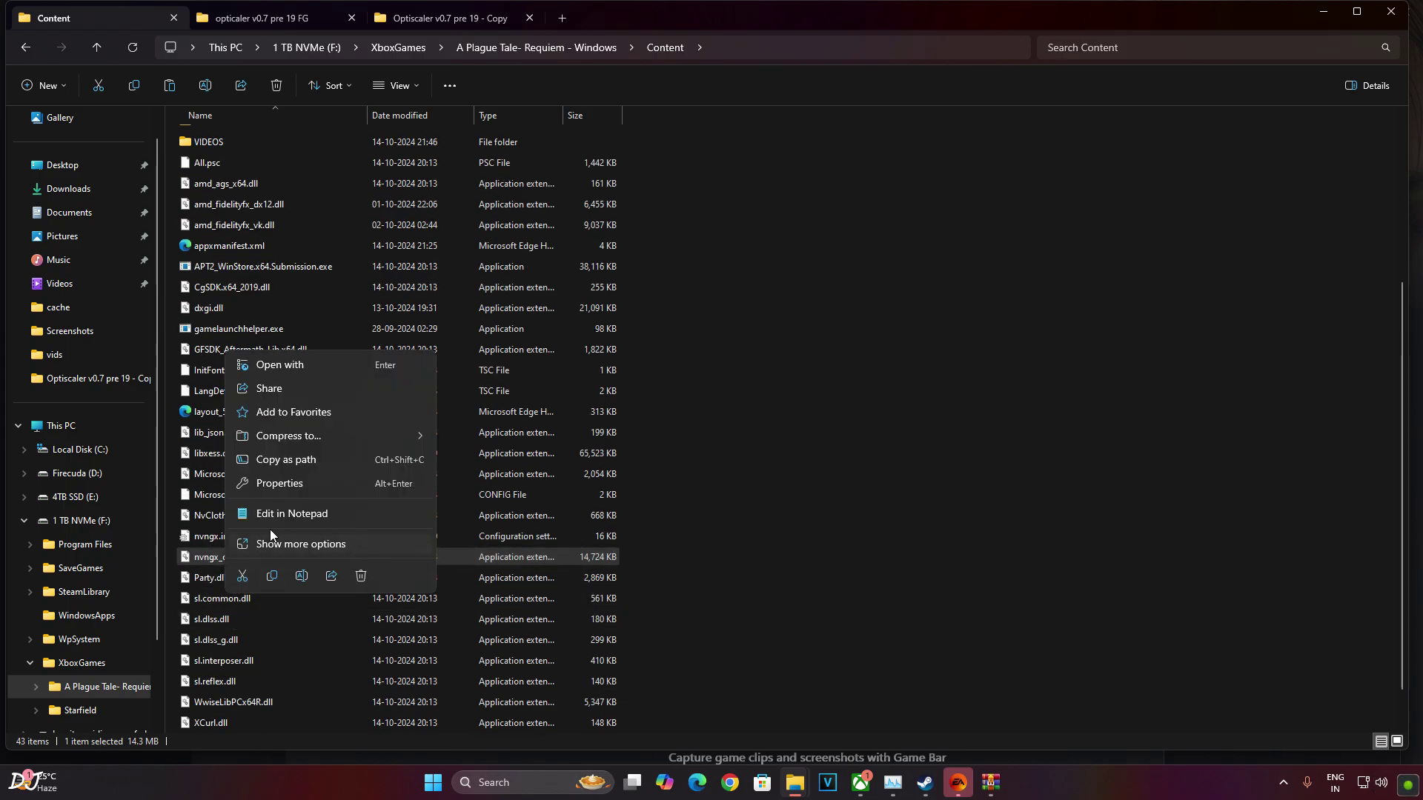
left_click(291, 483)
left_click(395, 416)
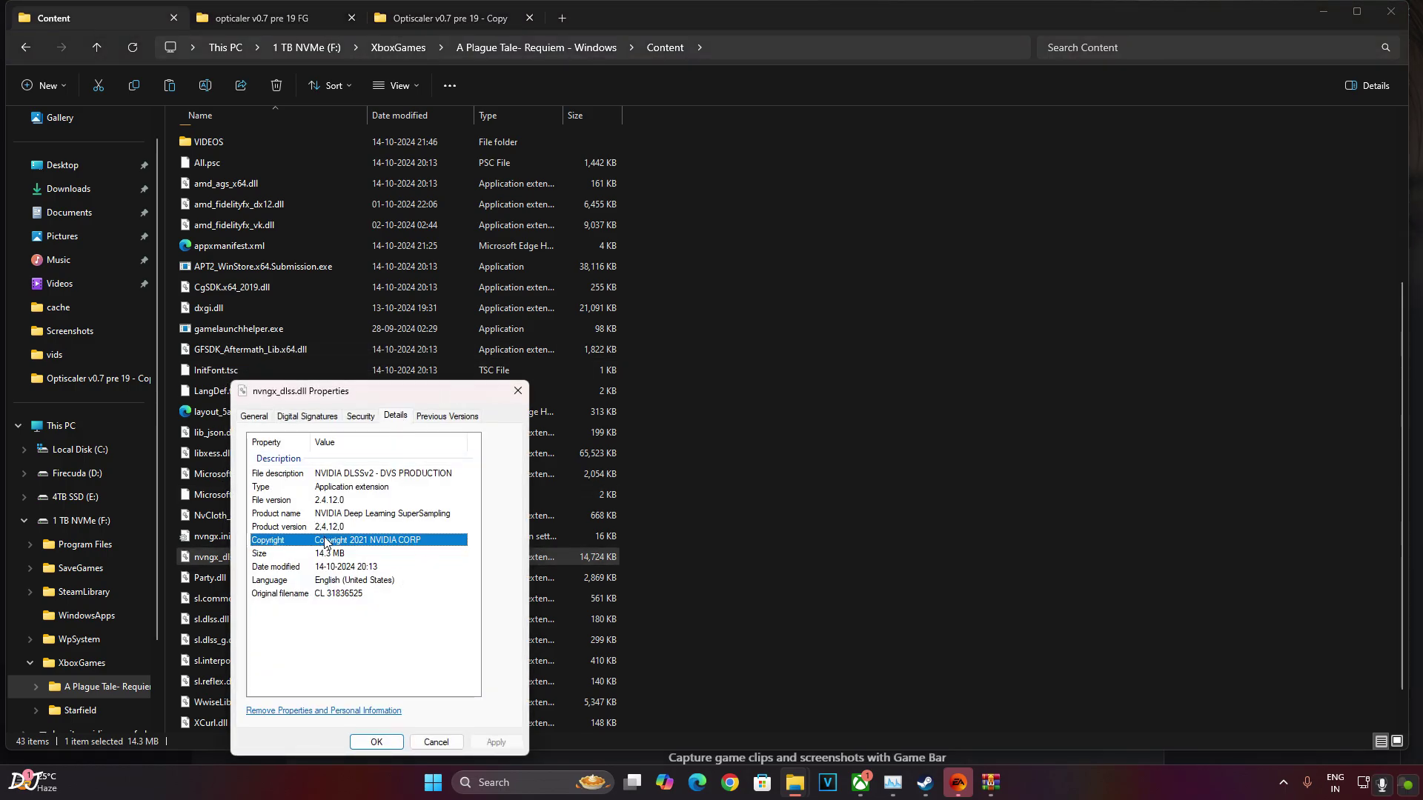
left_click(387, 743)
left_click(702, 498)
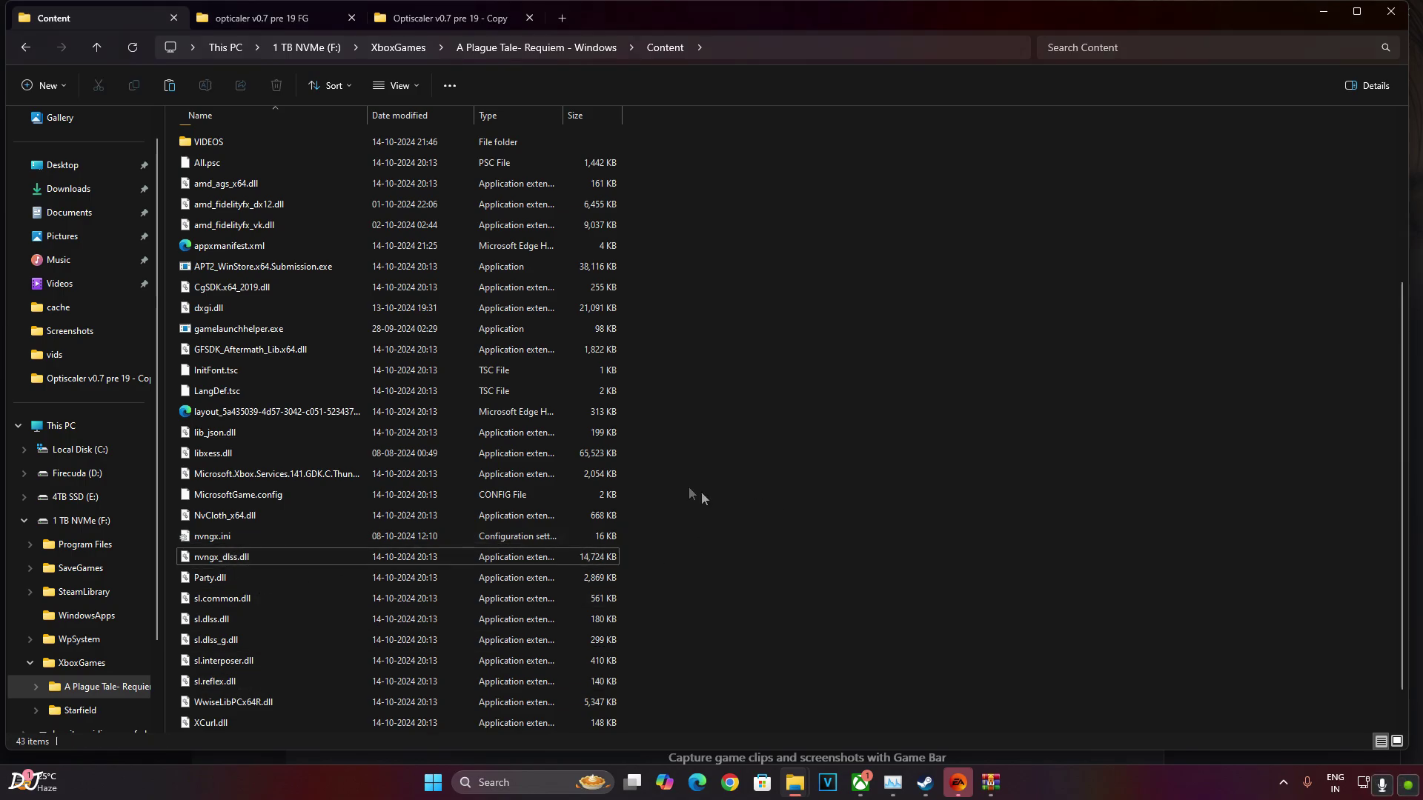
Paste the new nvngx_dlss.dll into Content, replacing the old file.
right_click(698, 459)
left_click(708, 473)
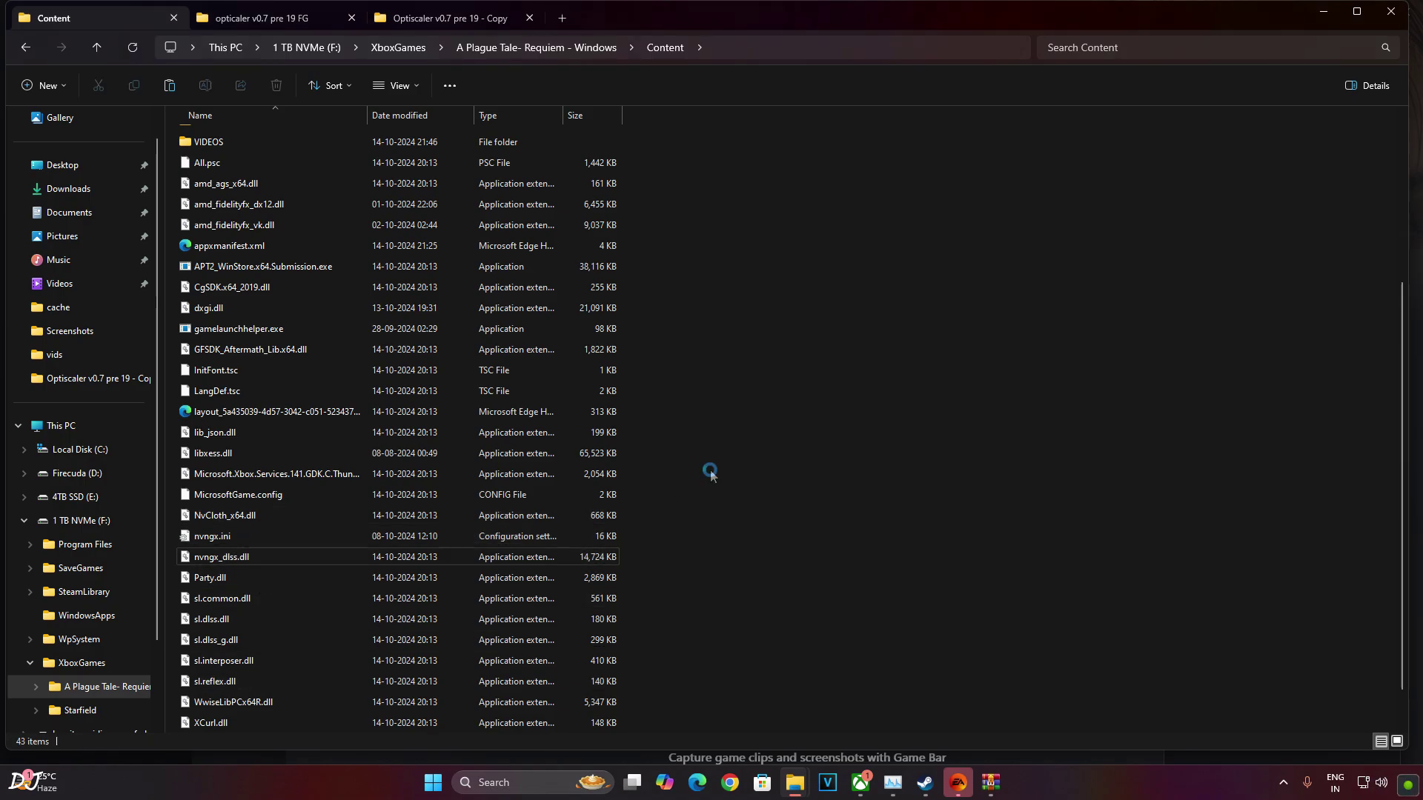
left_click(642, 280)
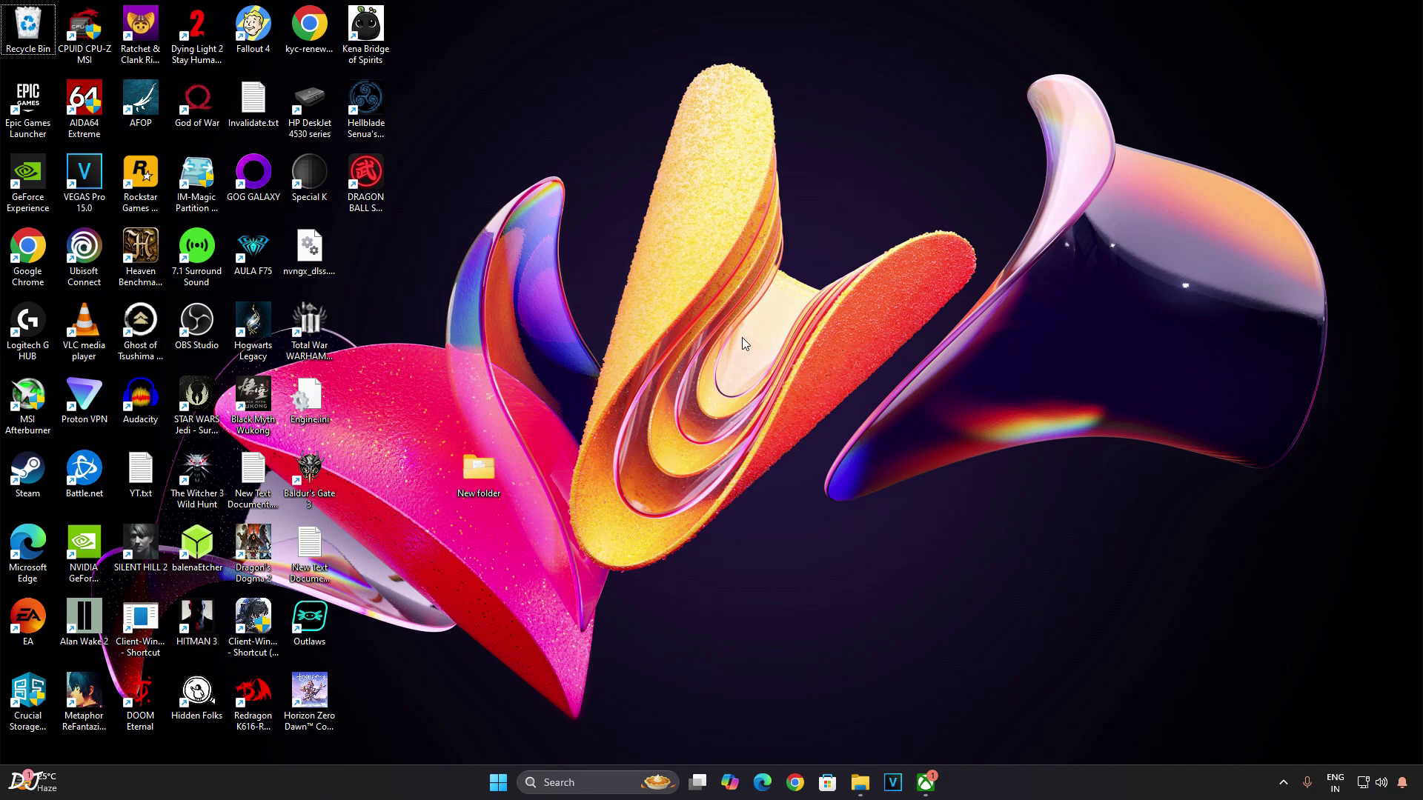
Verify GPU scheduling, variable refresh rate and windowed-game optimizations in default graphics settings.
right_click(742, 337)
left_click(780, 565)
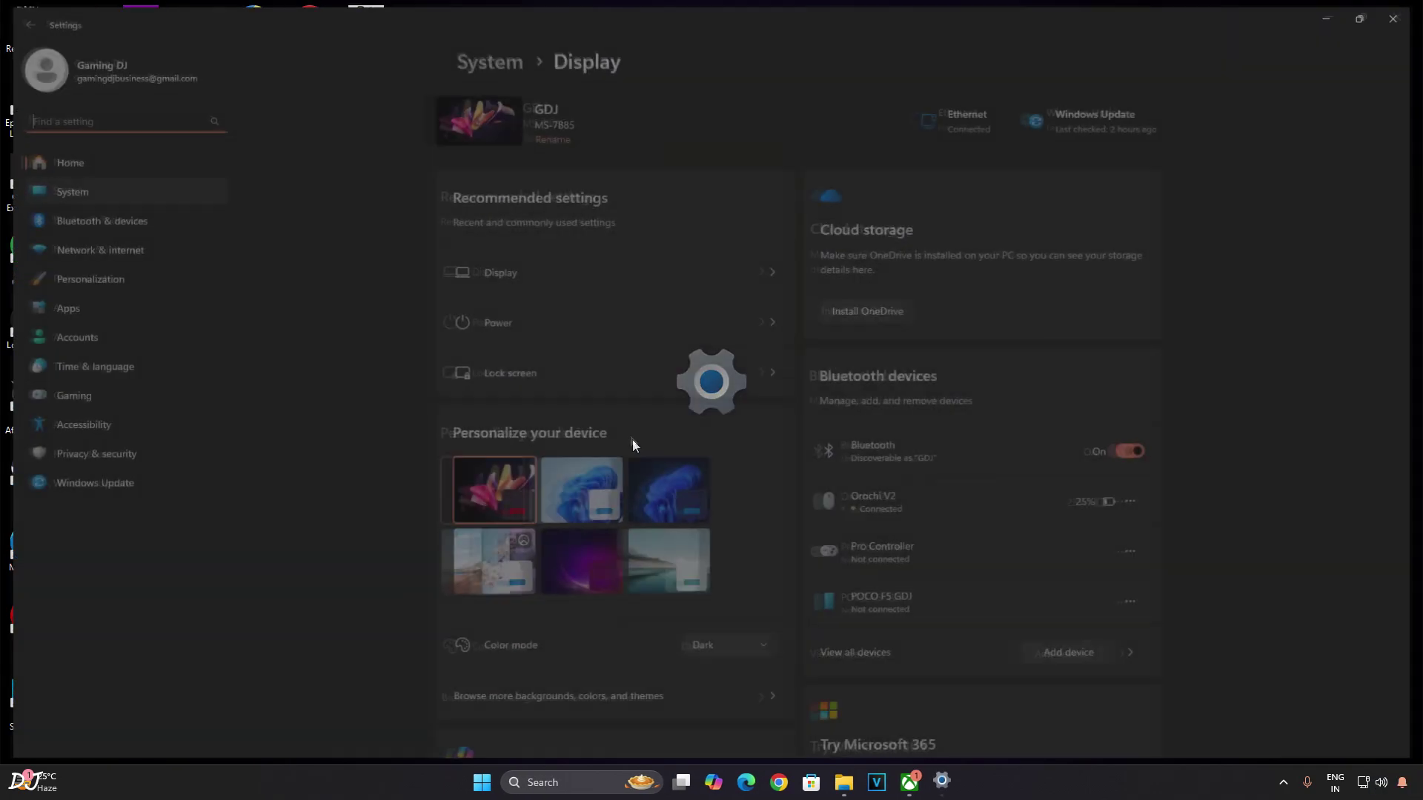
left_click(557, 675)
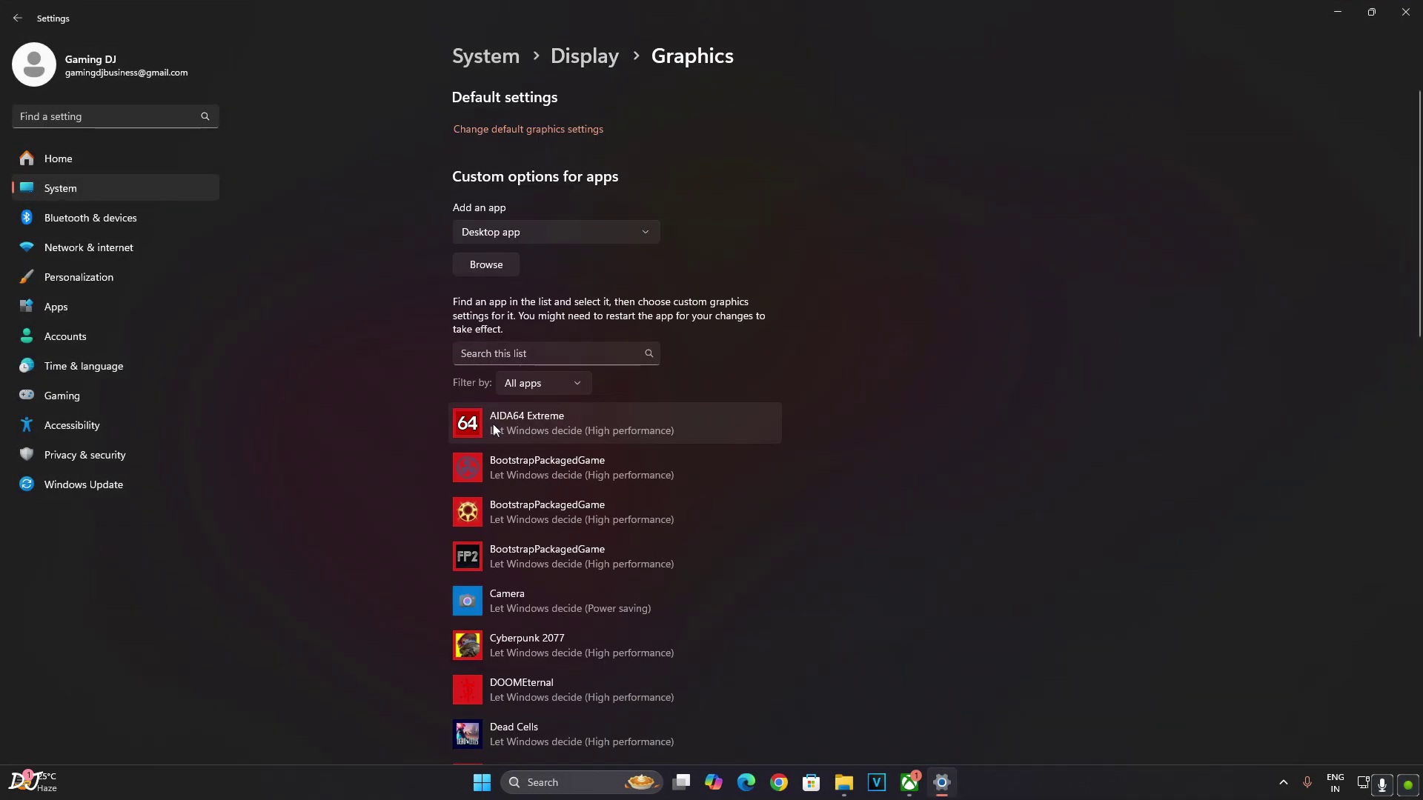
left_click(500, 132)
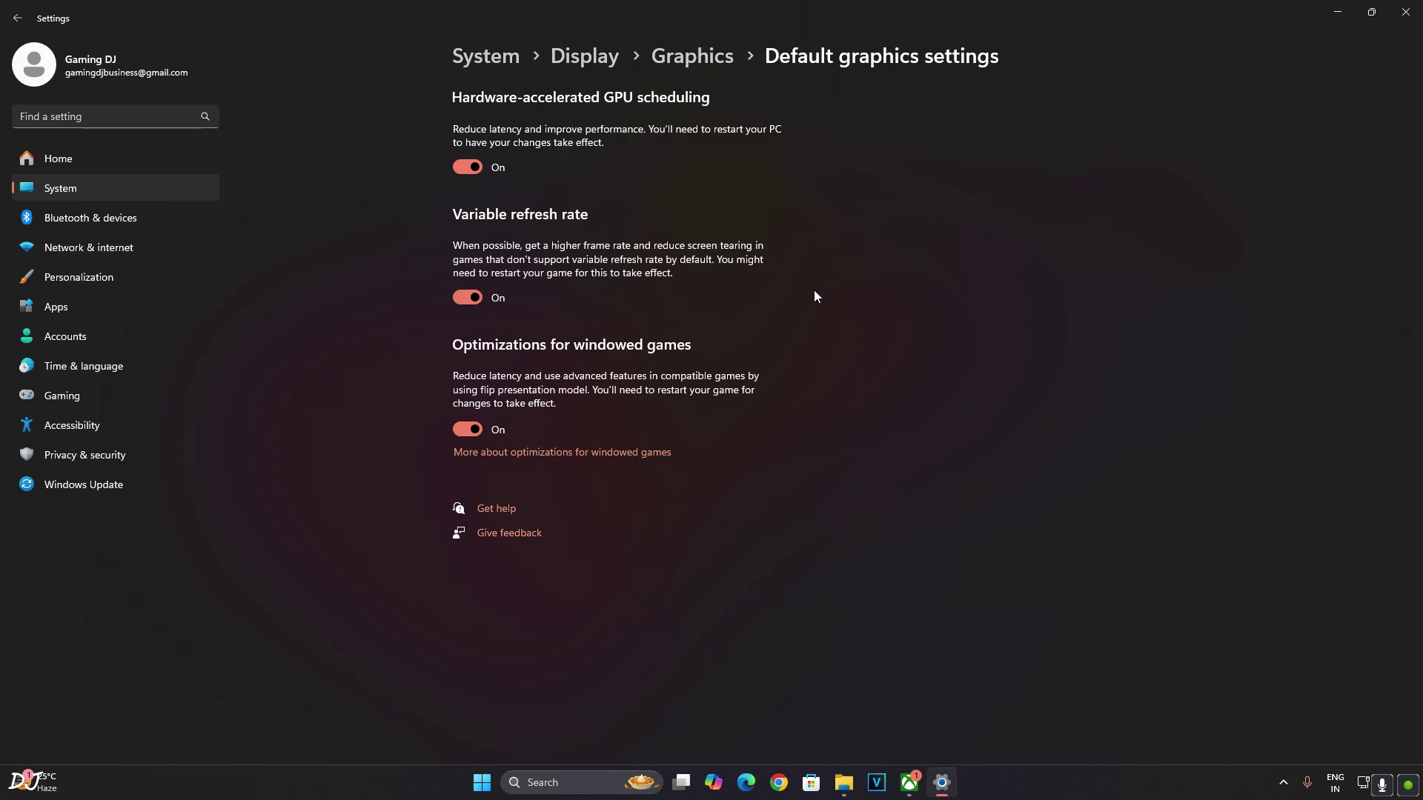
Launch the NVIDIA Control Panel from Start search with 'nv'.
key("super")
type("nv")
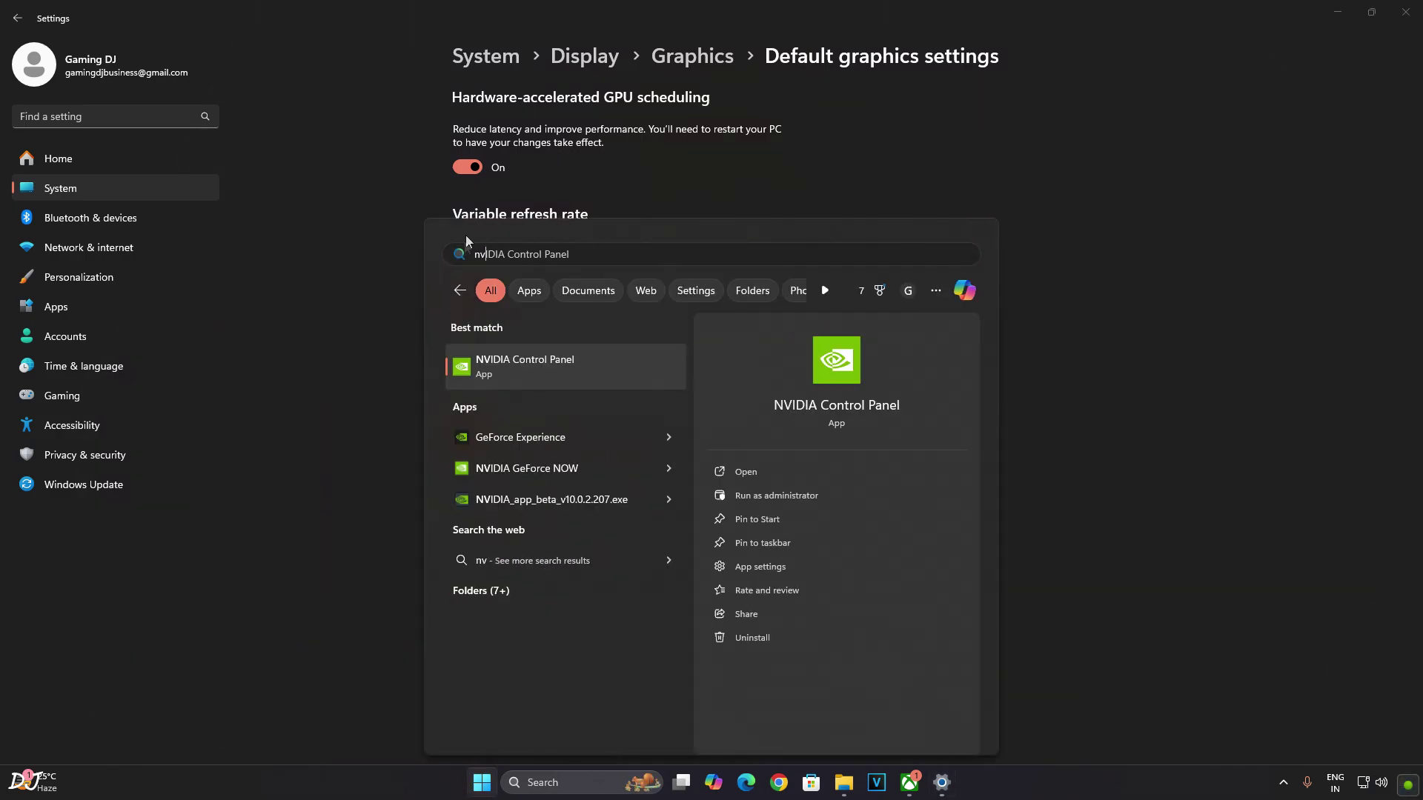
left_click(531, 364)
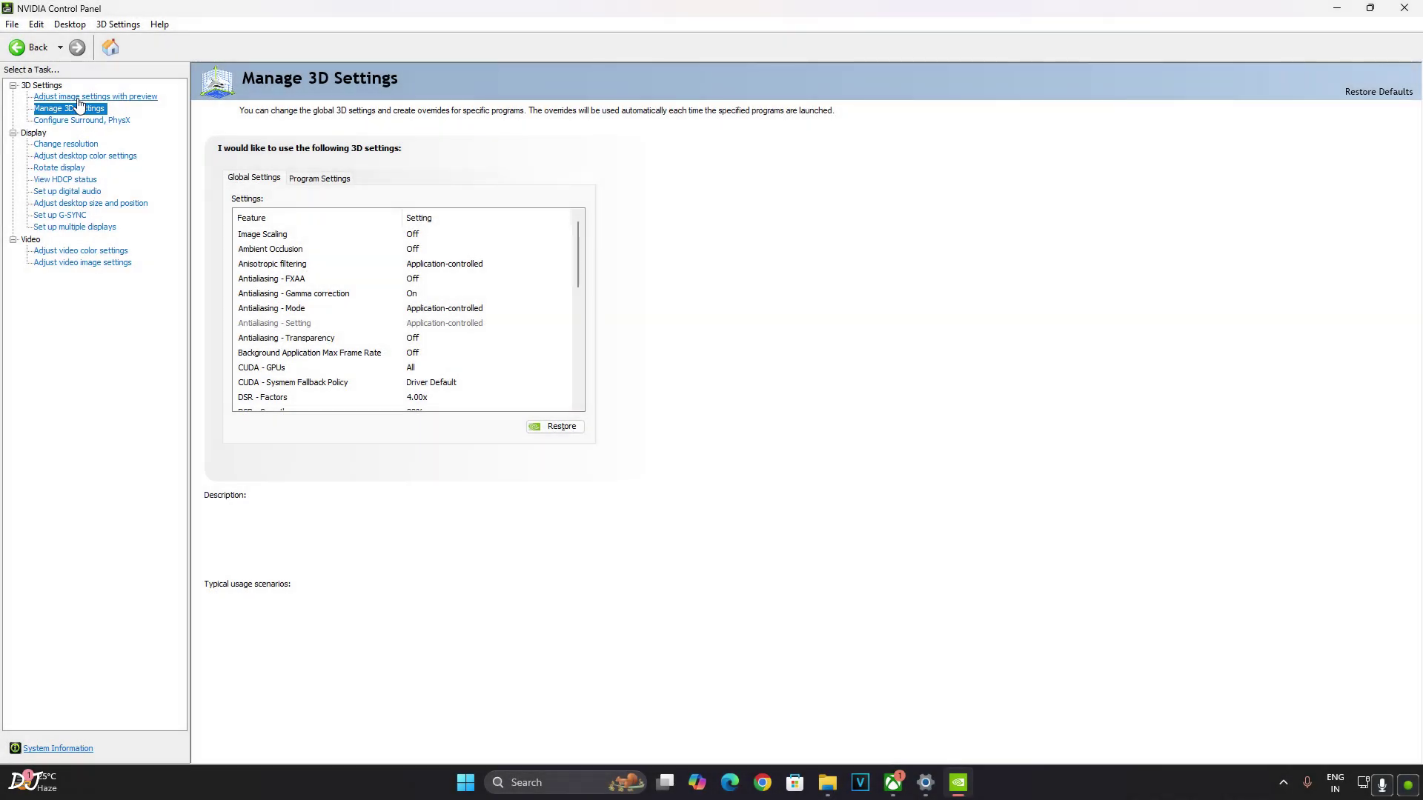
Select A Plague Tale: Requiem under Program Settings and review its 3D settings, with Vertical sync On.
left_click(308, 179)
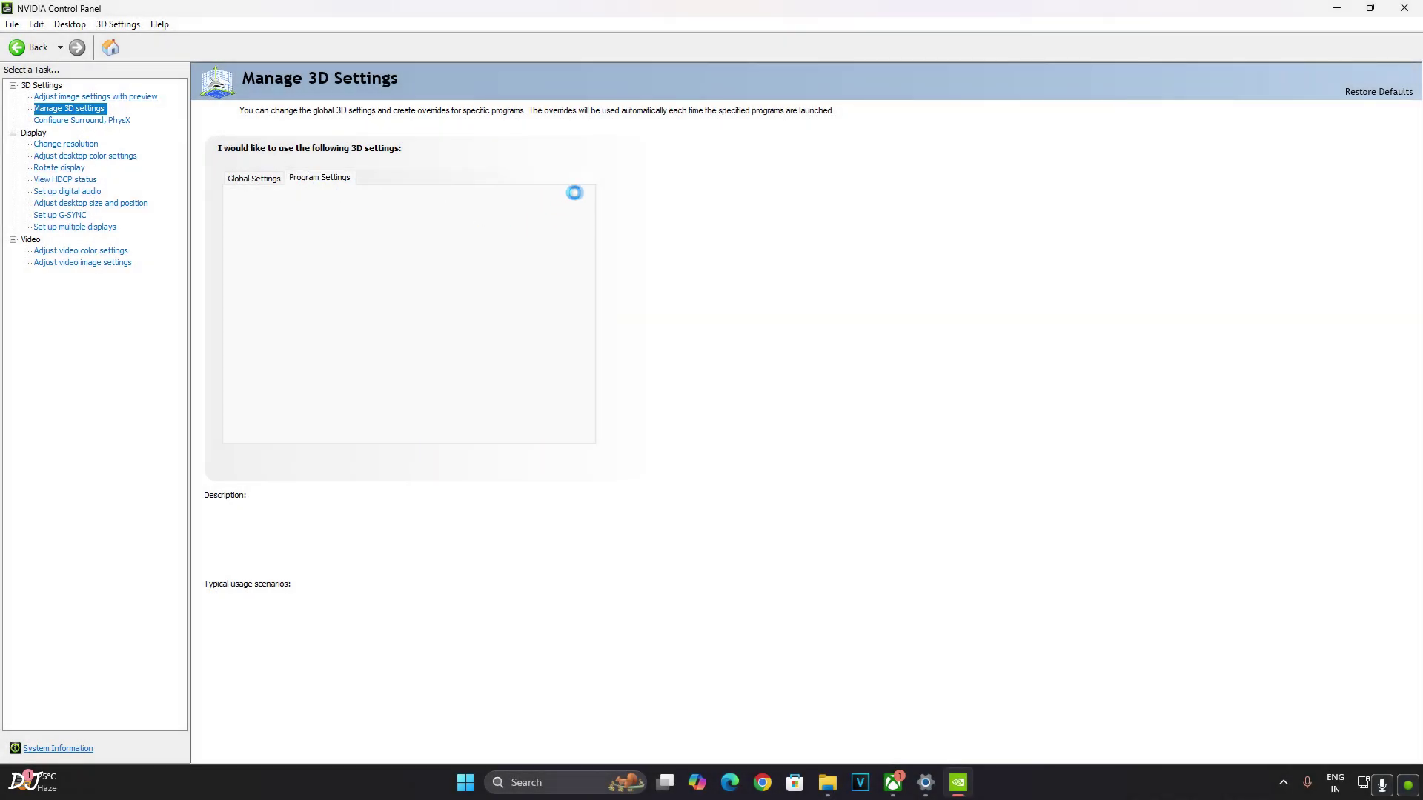
scroll(579, 286, "down", 10)
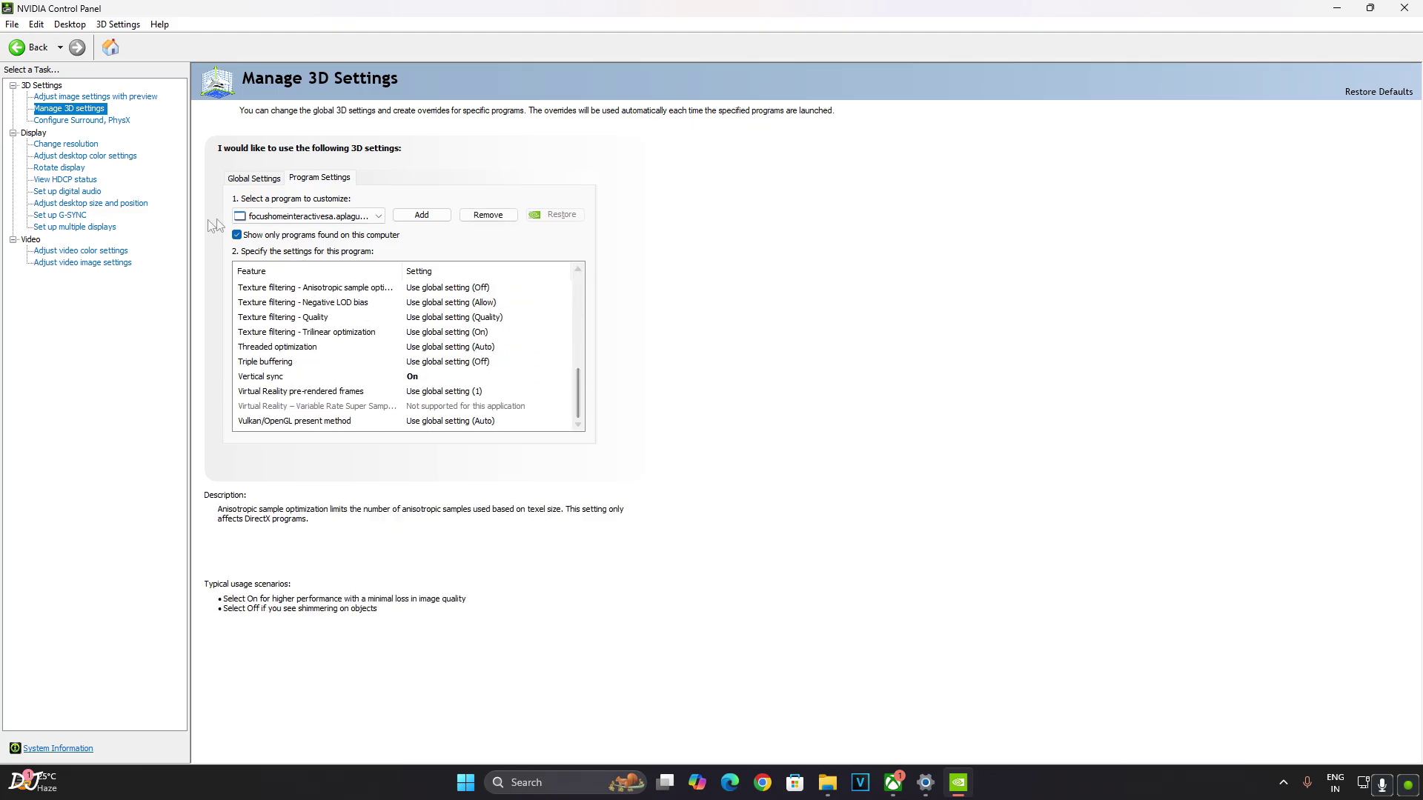
left_click(345, 216)
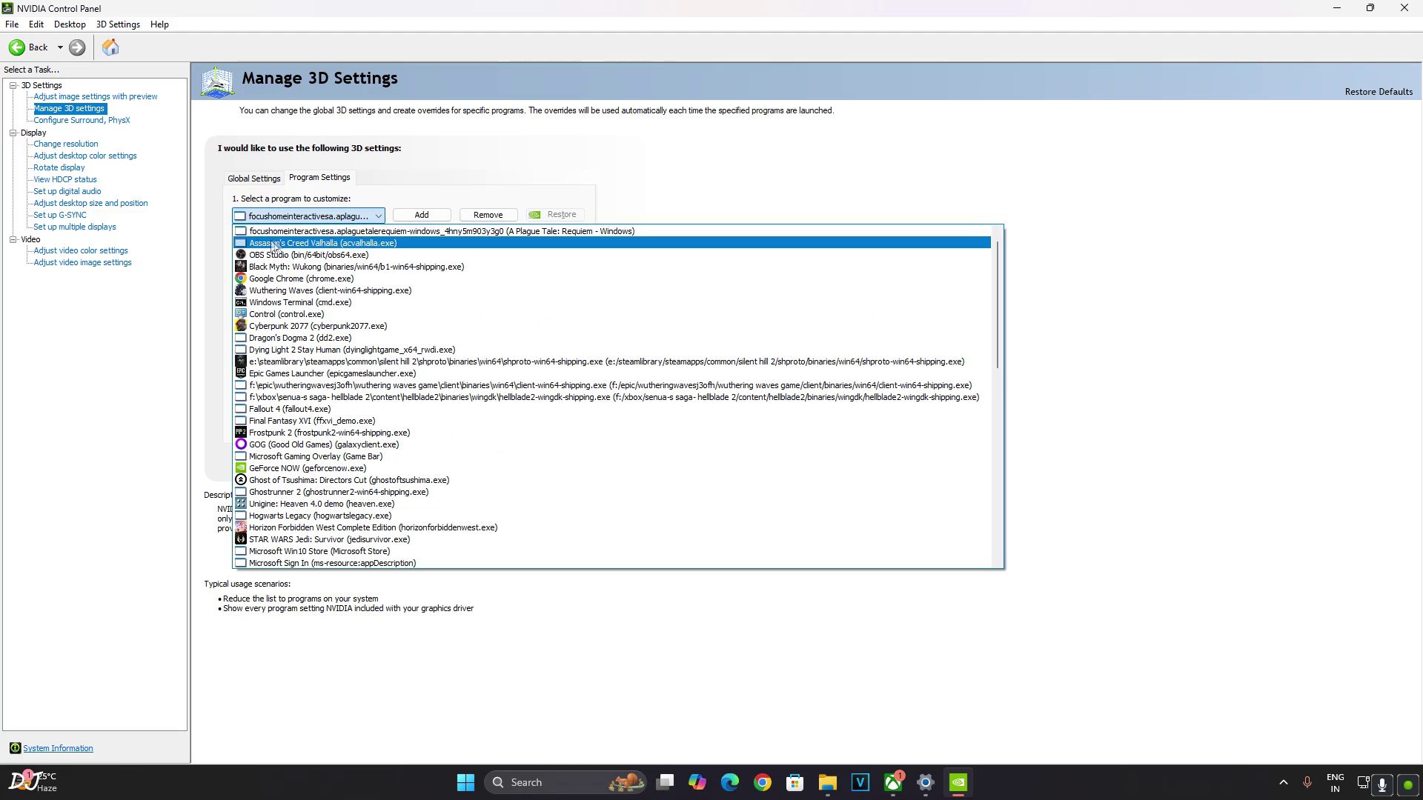
left_click(533, 232)
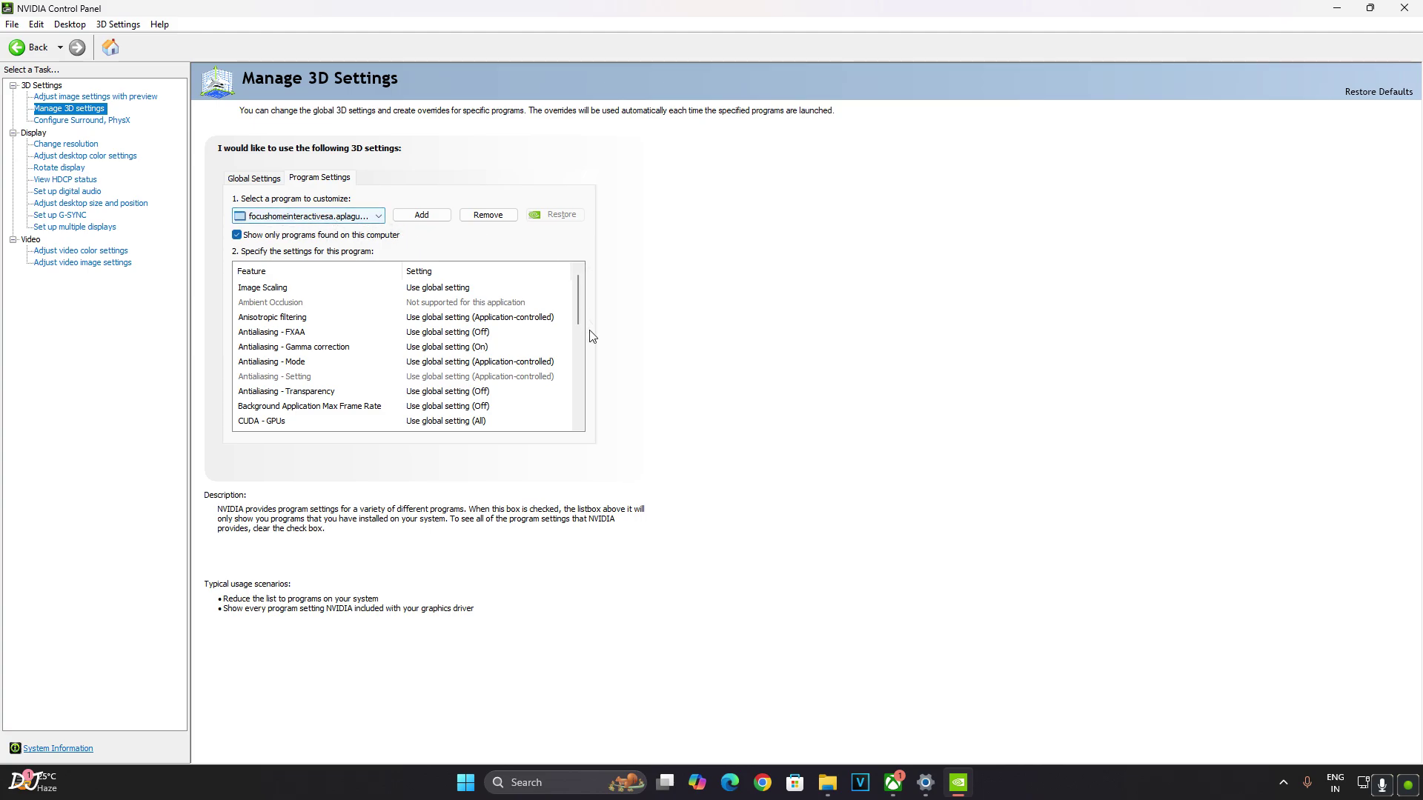
left_click_drag(576, 300, 575, 428)
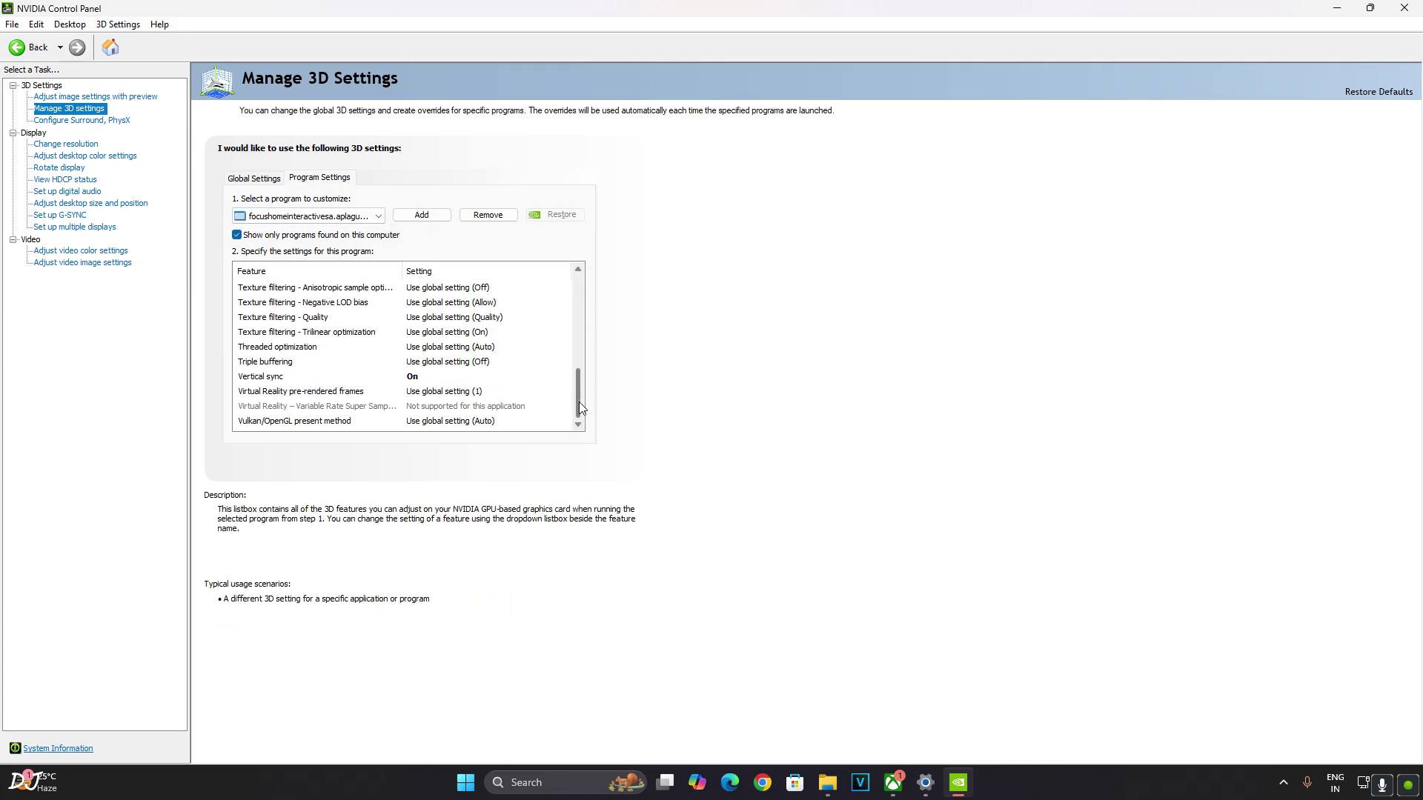
left_click_drag(580, 402, 579, 360)
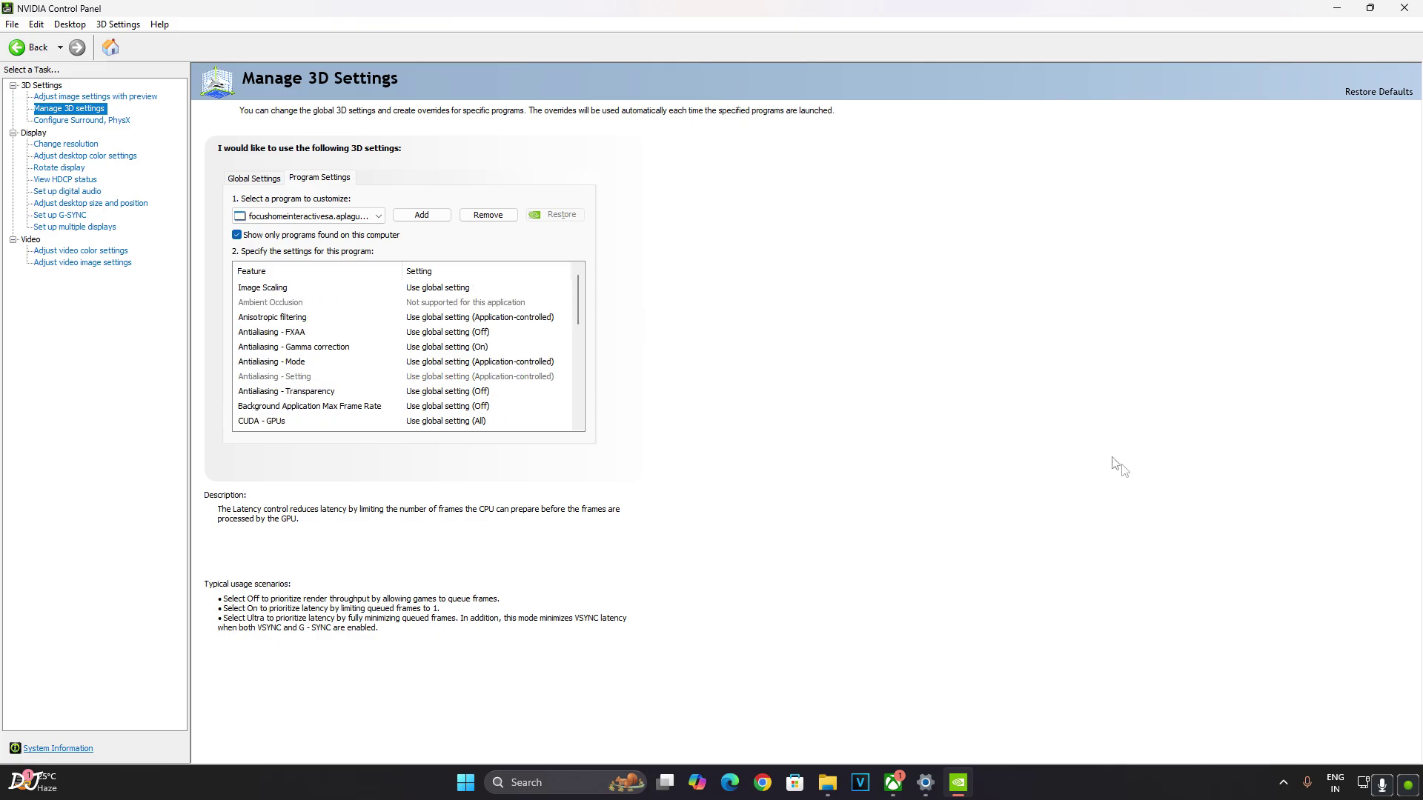
left_click(62, 215)
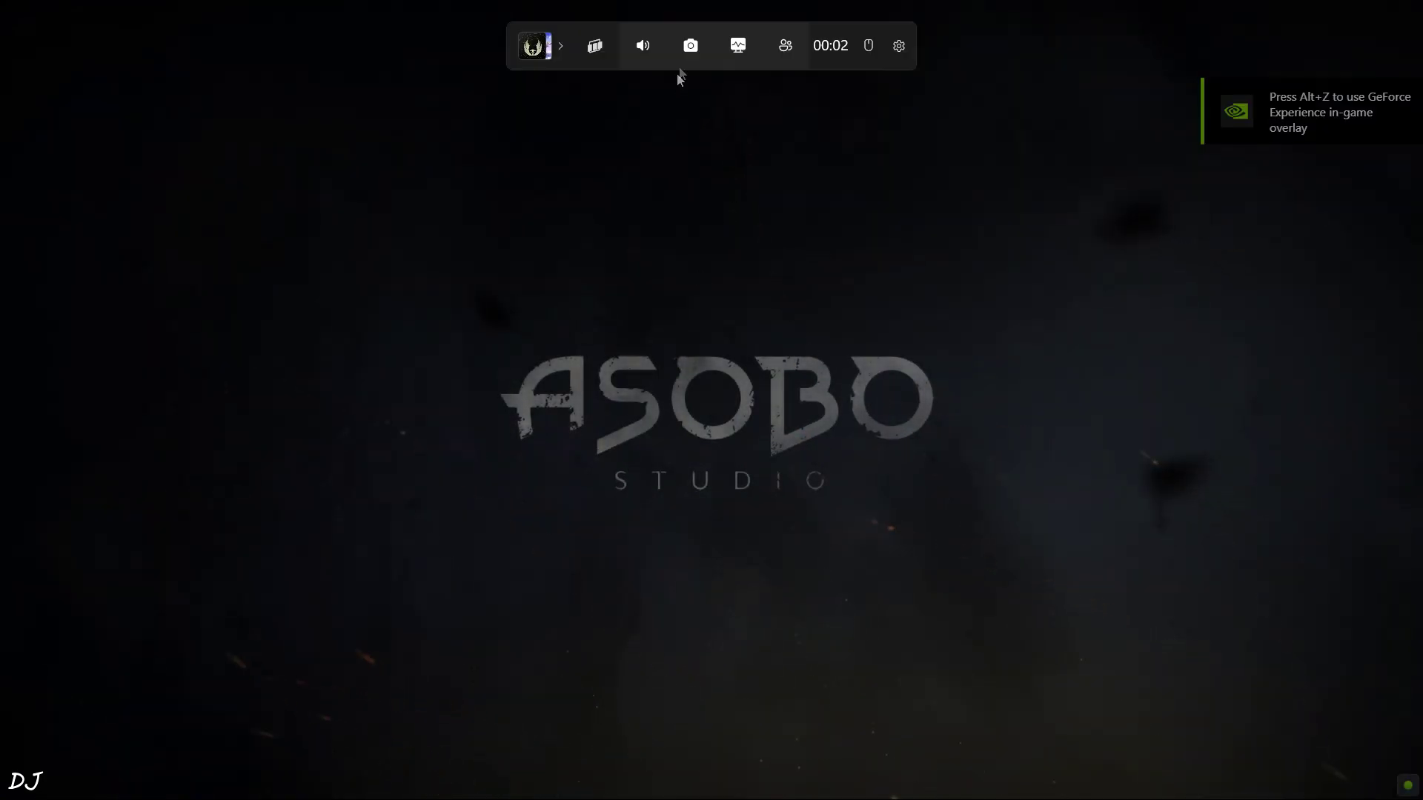
Pin the Game Bar performance monitor widget on screen.
left_click(738, 46)
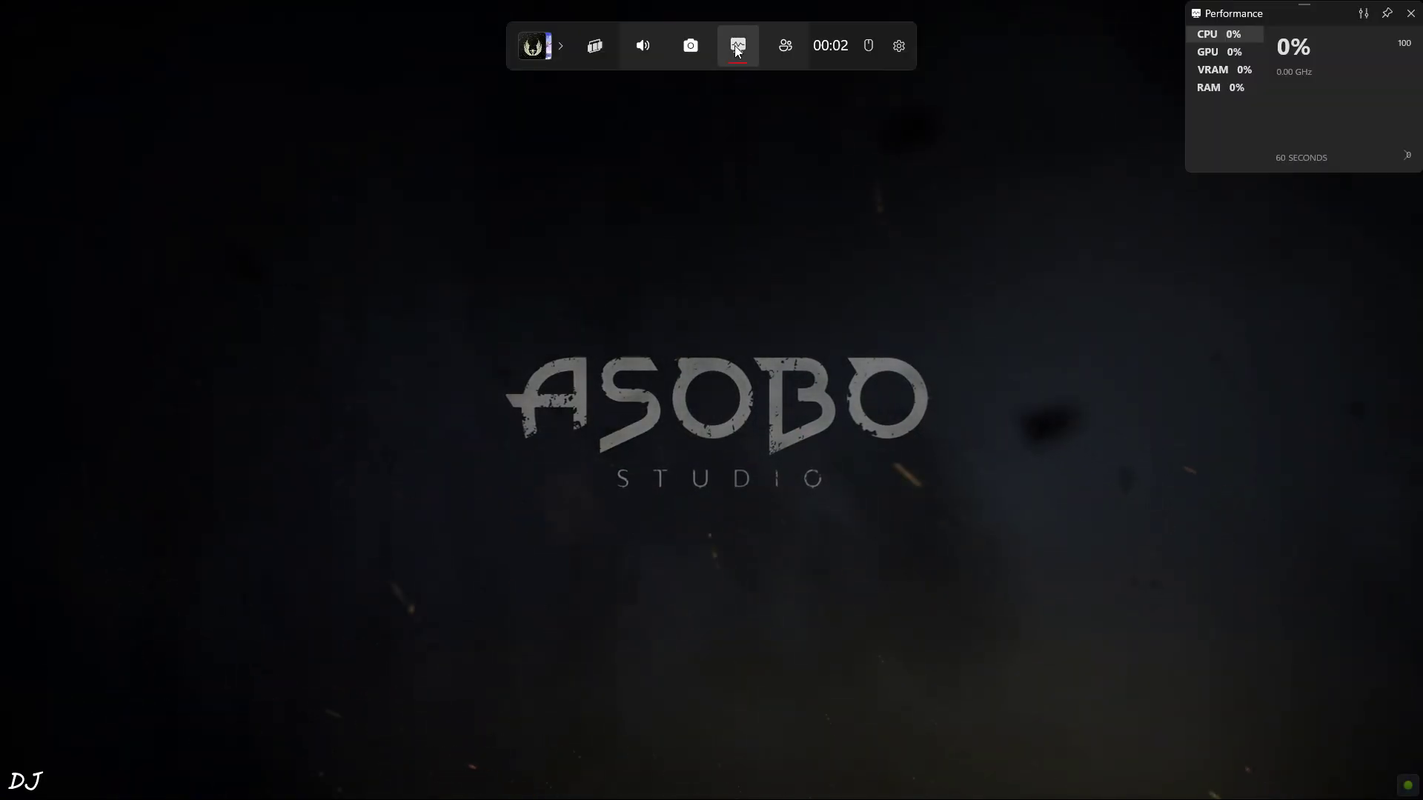
left_click(1386, 13)
key("super+g")
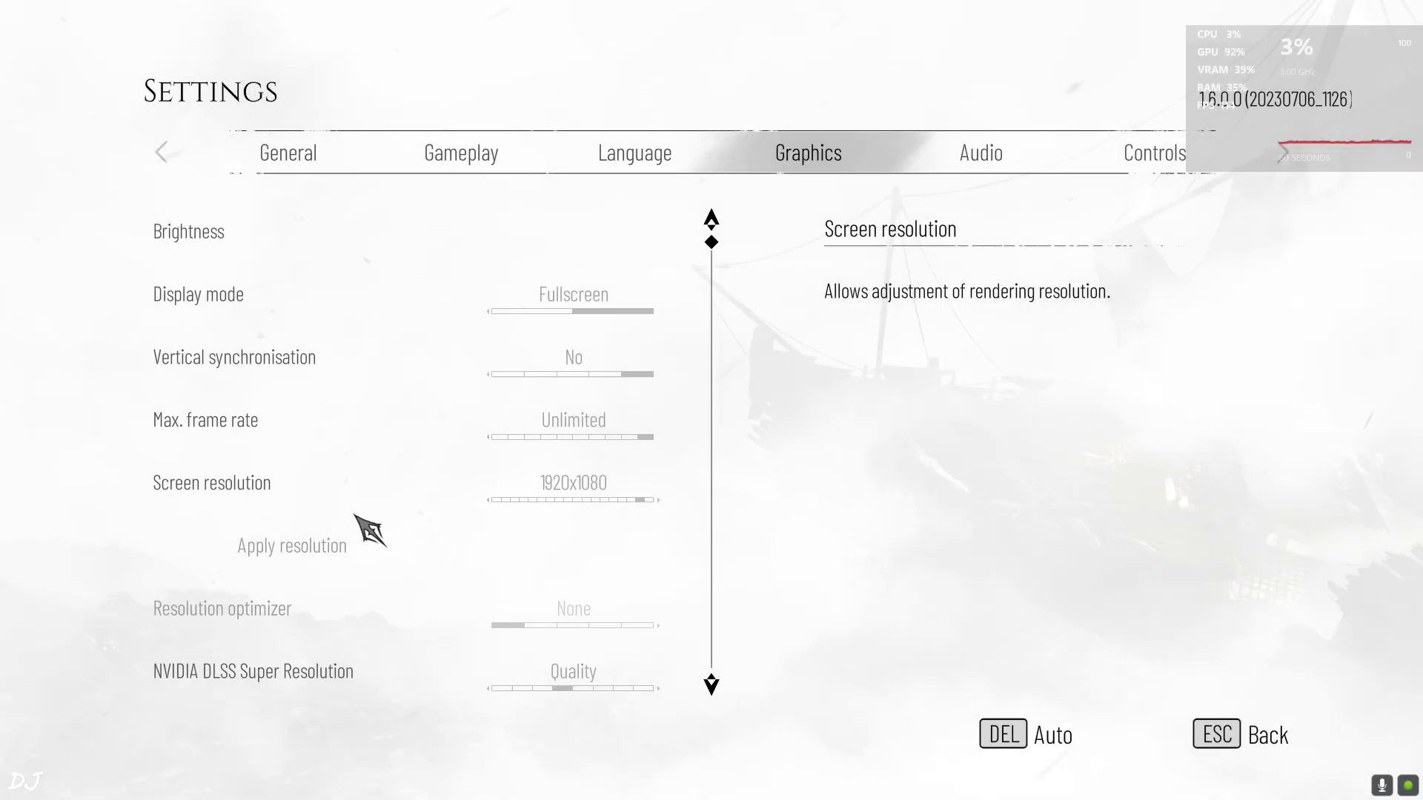
Scroll Graphics settings down to Texture quality and Raytraced shadows, then open the OptiScaler overlay with Insert.
left_click(713, 683)
left_click(714, 686)
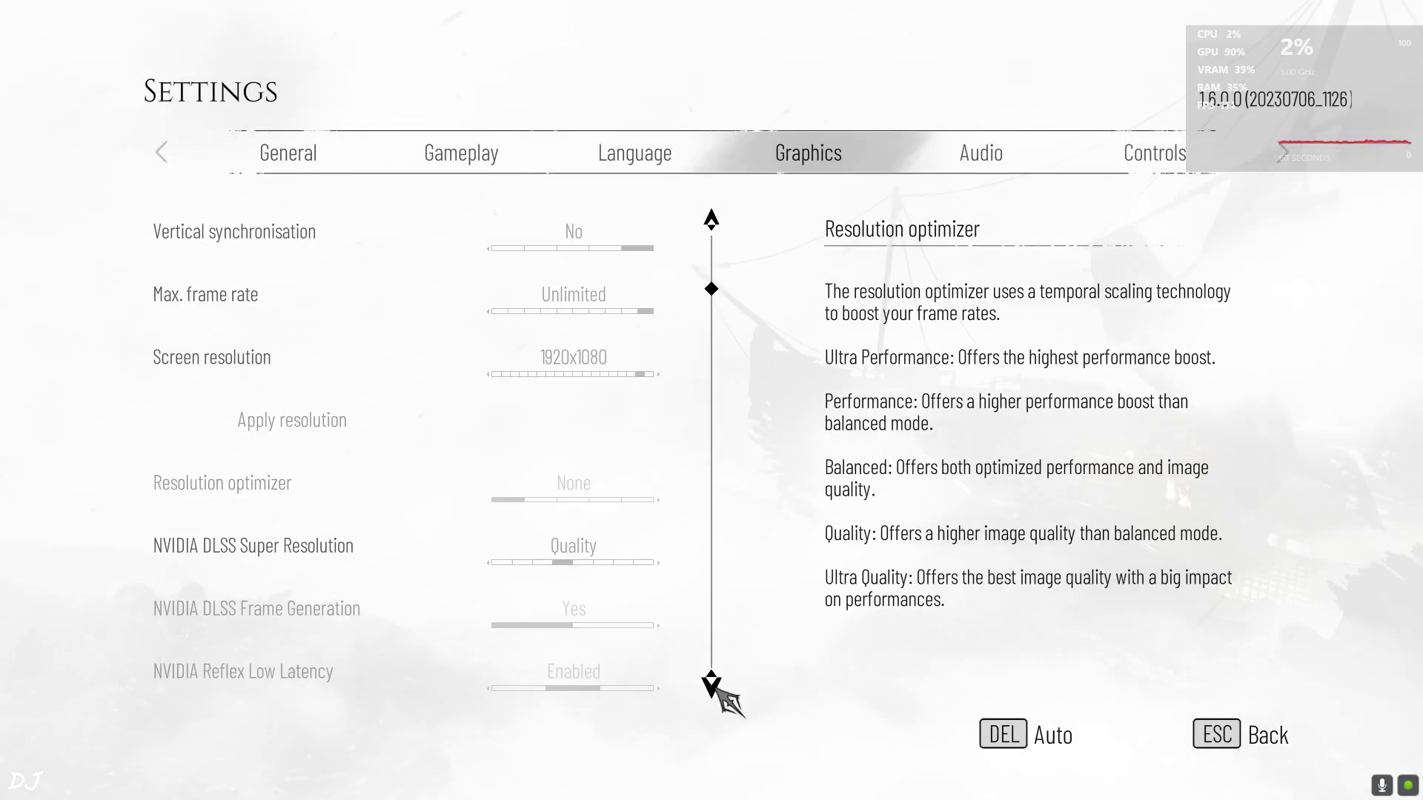
left_click(714, 685)
left_click(713, 685)
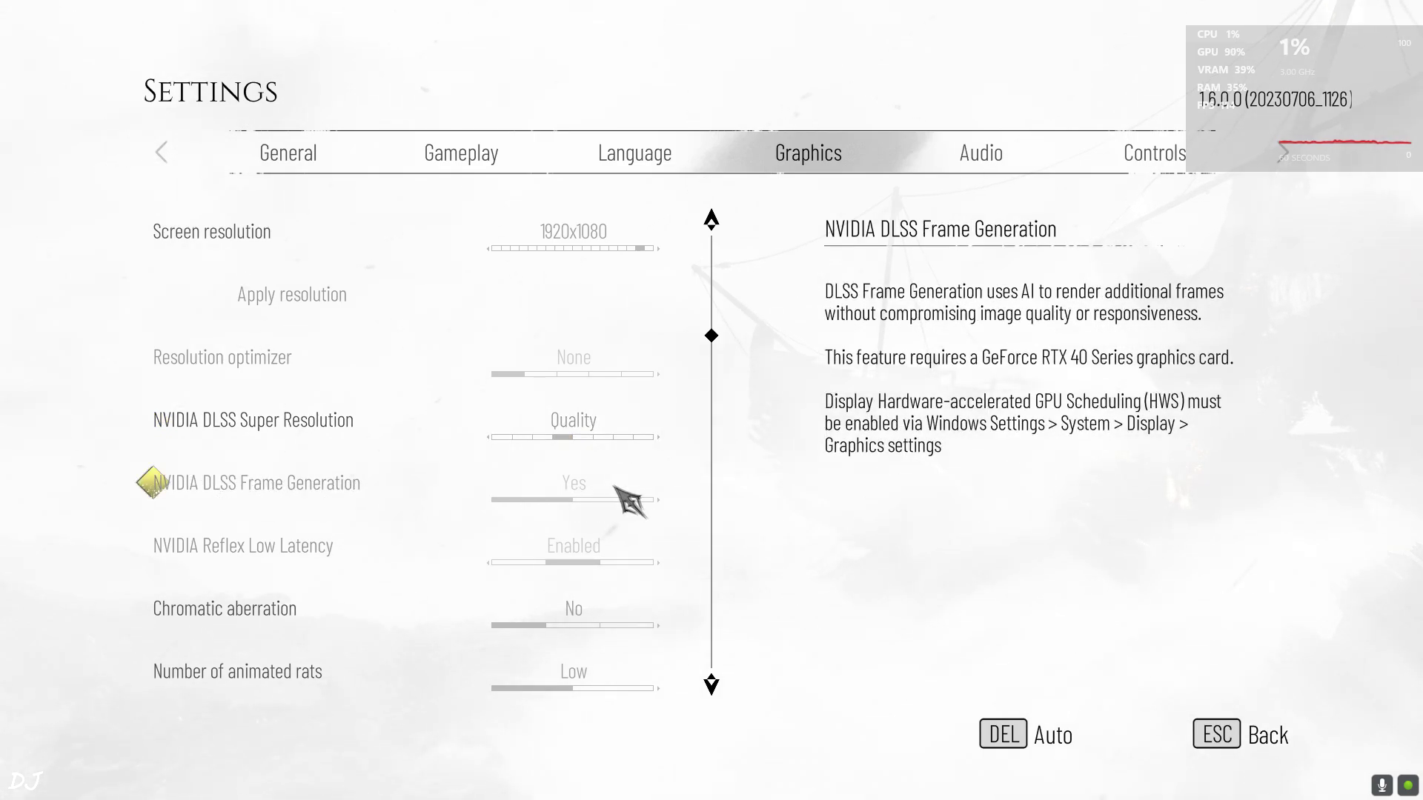
left_click(717, 685)
left_click(718, 684)
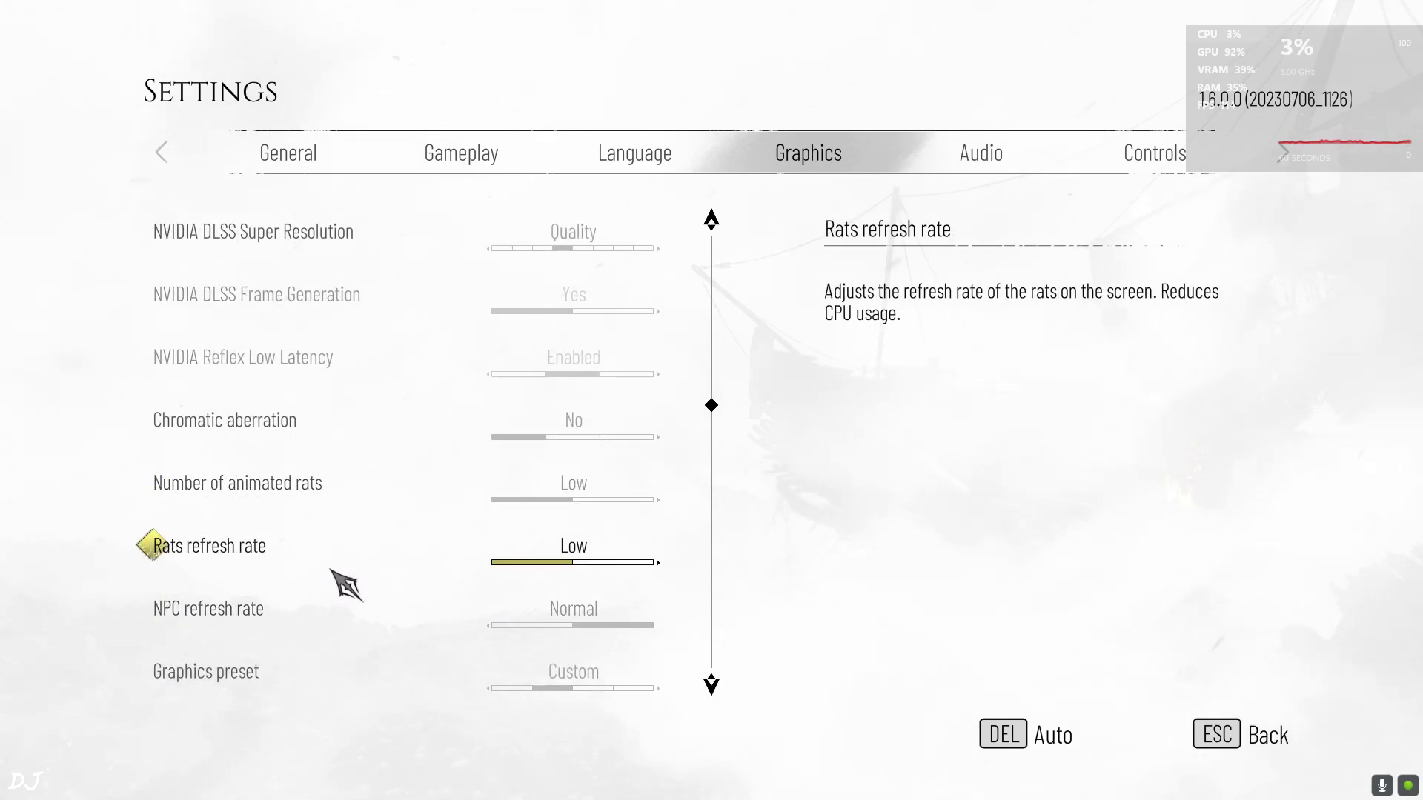
left_click(717, 684)
left_click(716, 685)
left_click(717, 684)
left_click(717, 685)
left_click(716, 685)
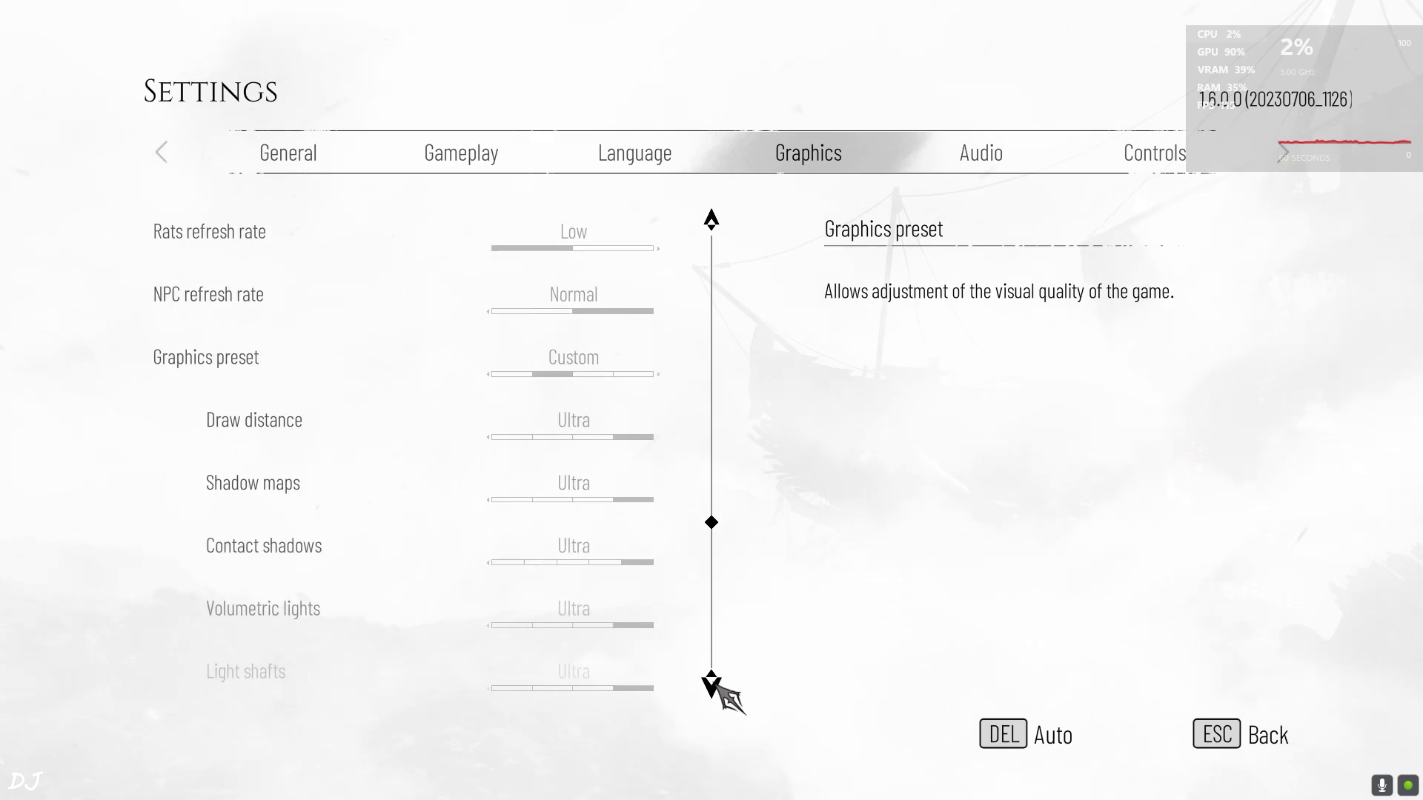
left_click(716, 685)
left_click(716, 684)
left_click(716, 685)
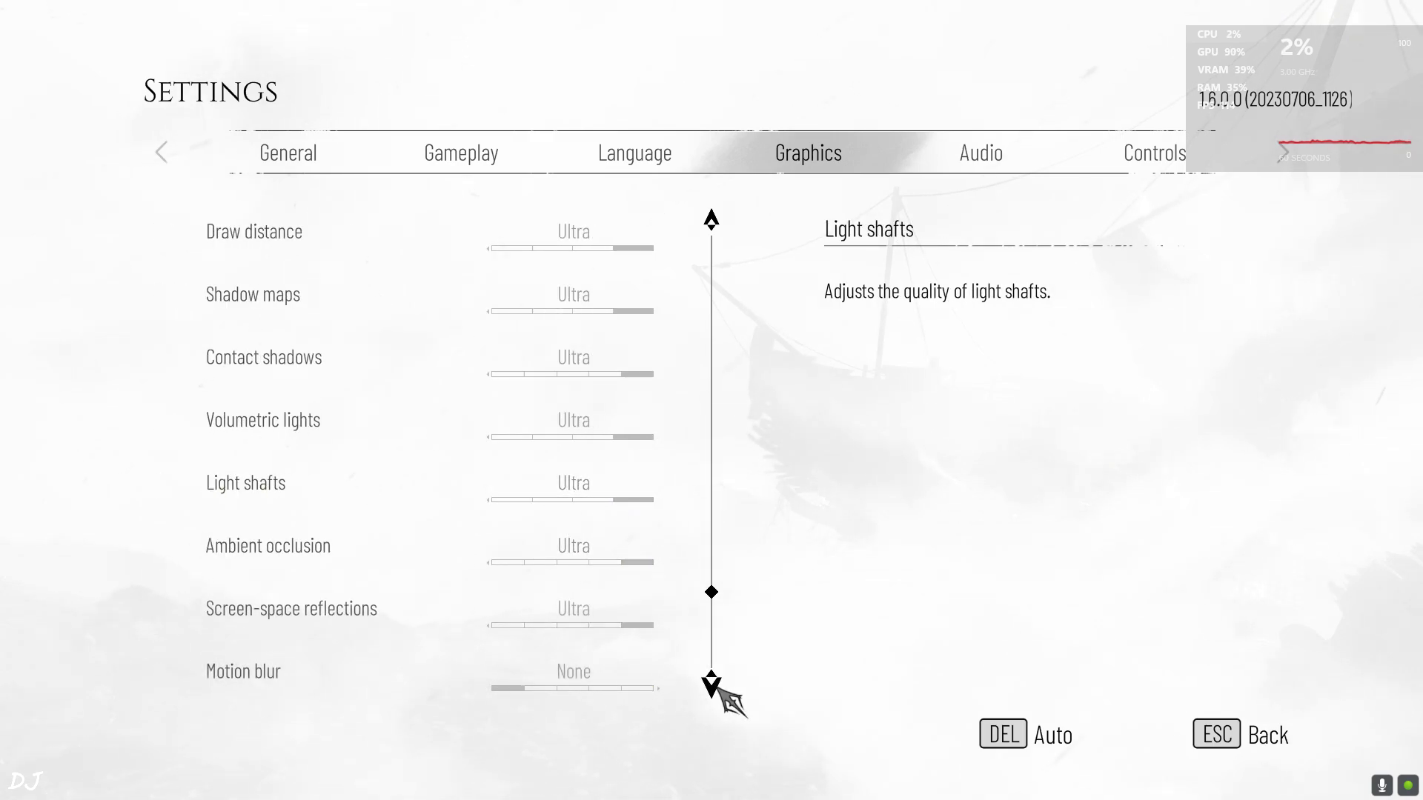
left_click(716, 685)
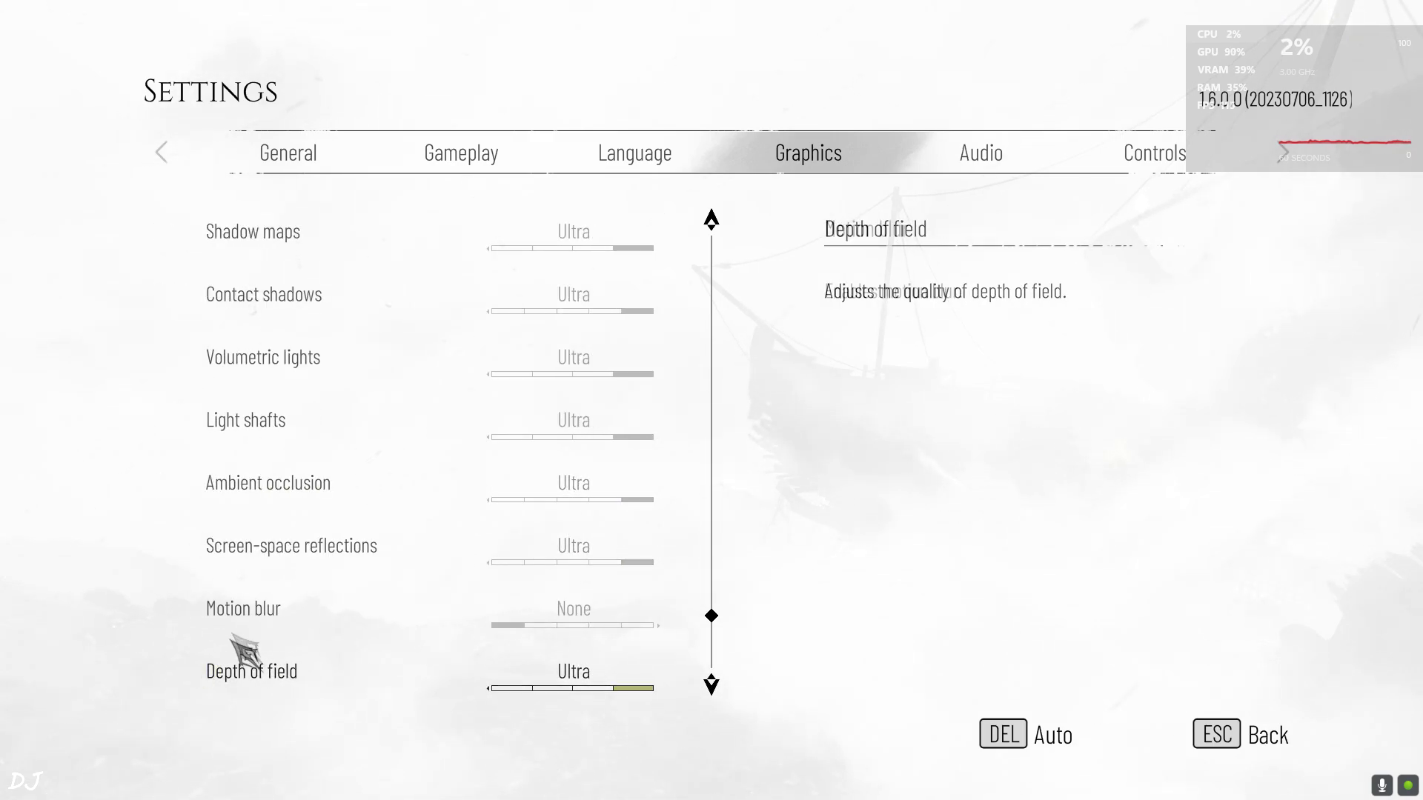
left_click(714, 686)
left_click(713, 686)
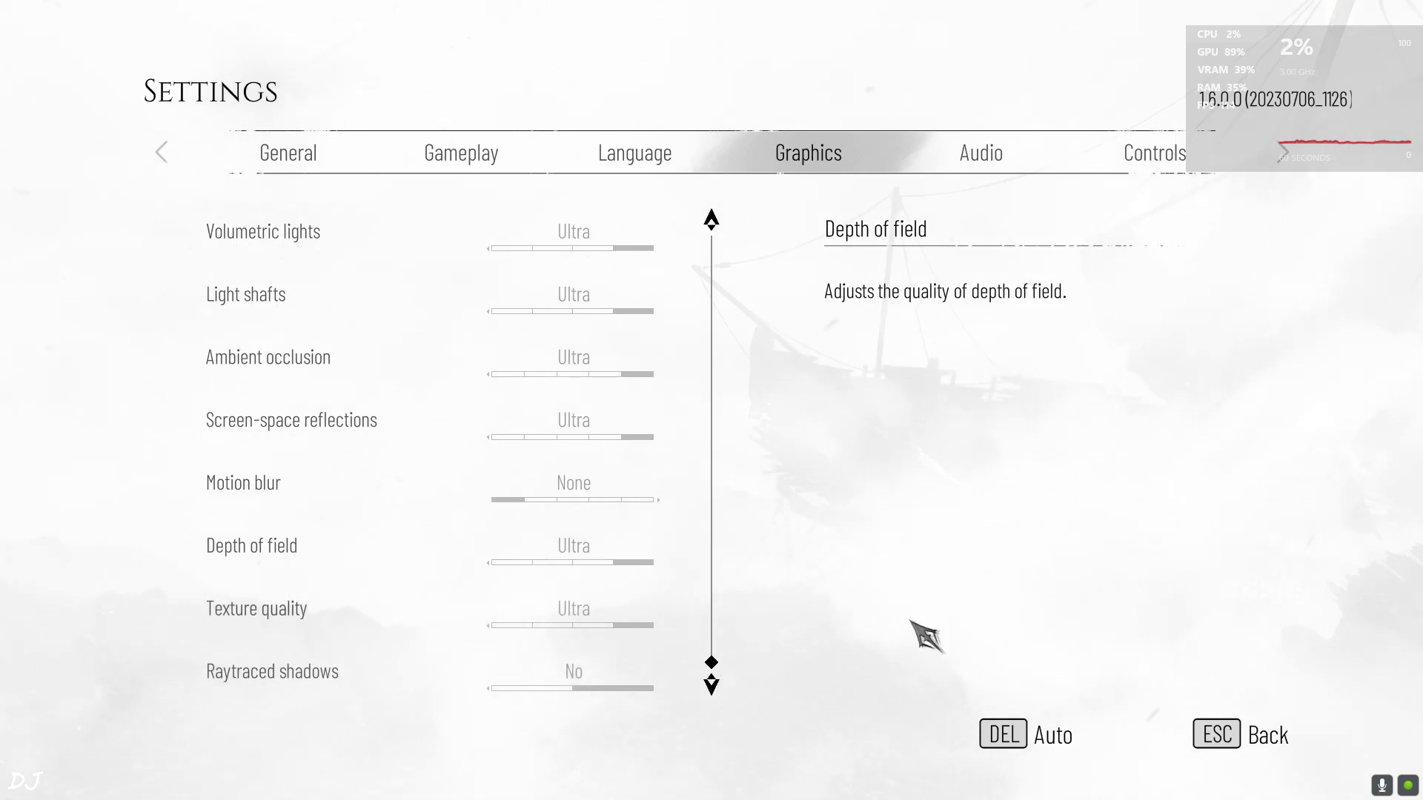
key("Insert")
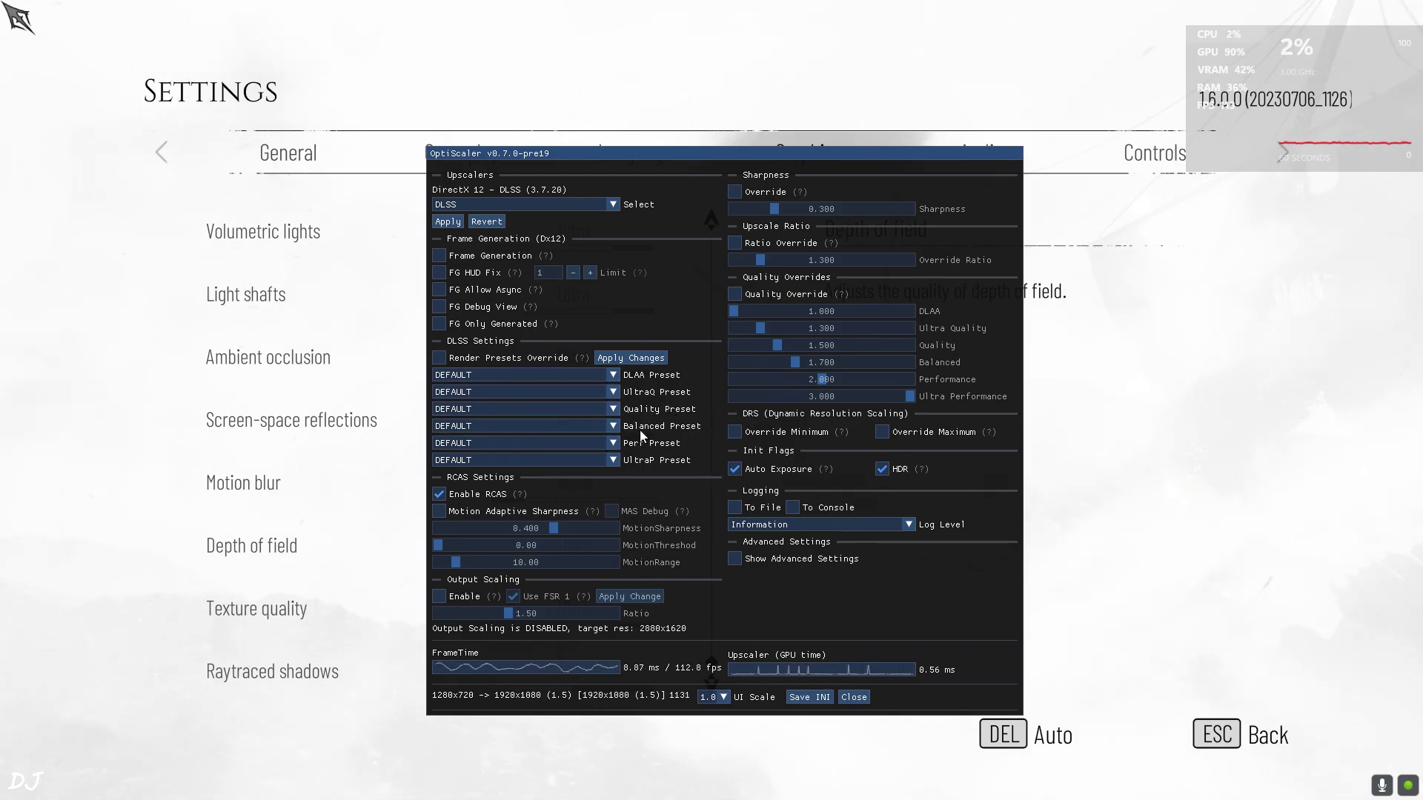
Choose PRESET E as the DLSS Quality Preset, verify it, and close the OptiScaler overlay.
left_click(566, 410)
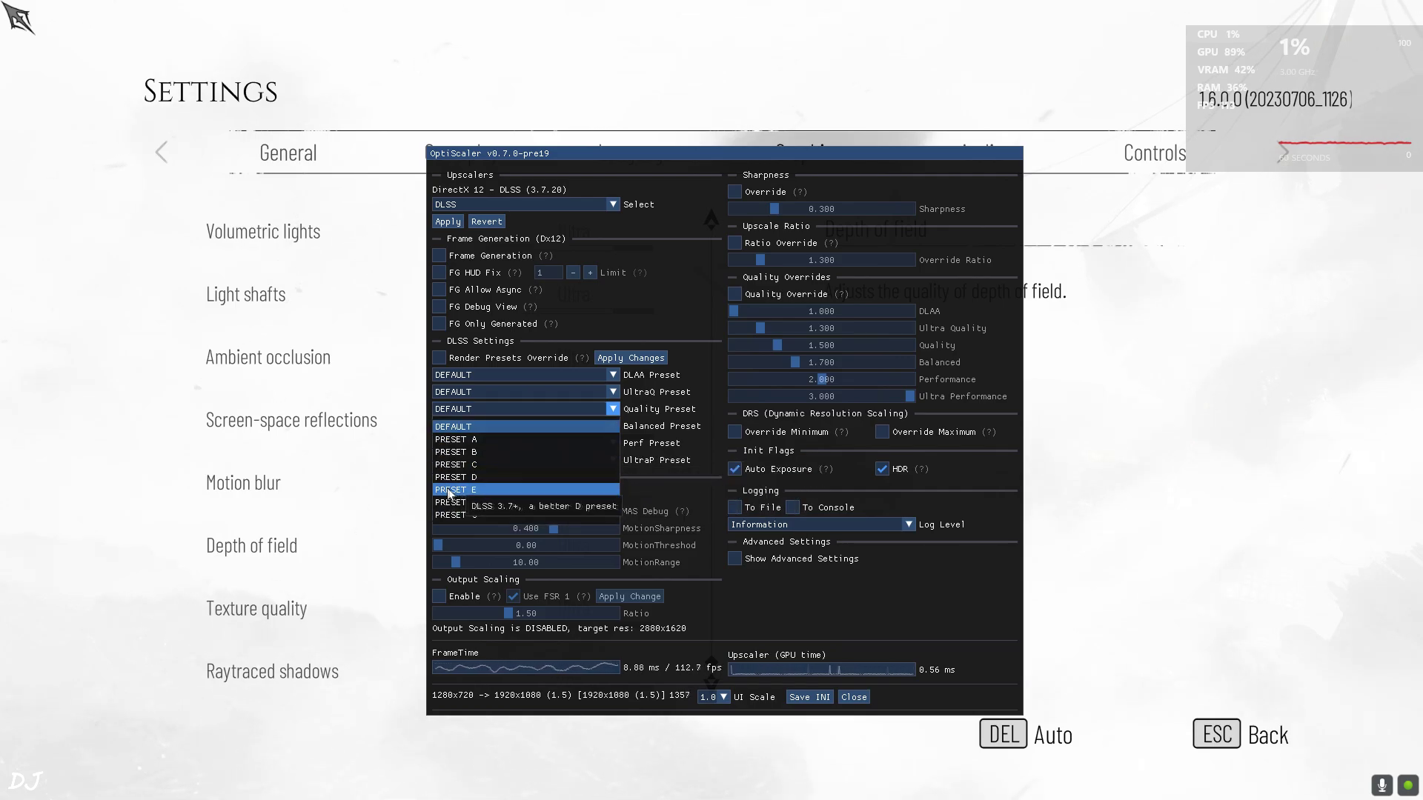
left_click(488, 494)
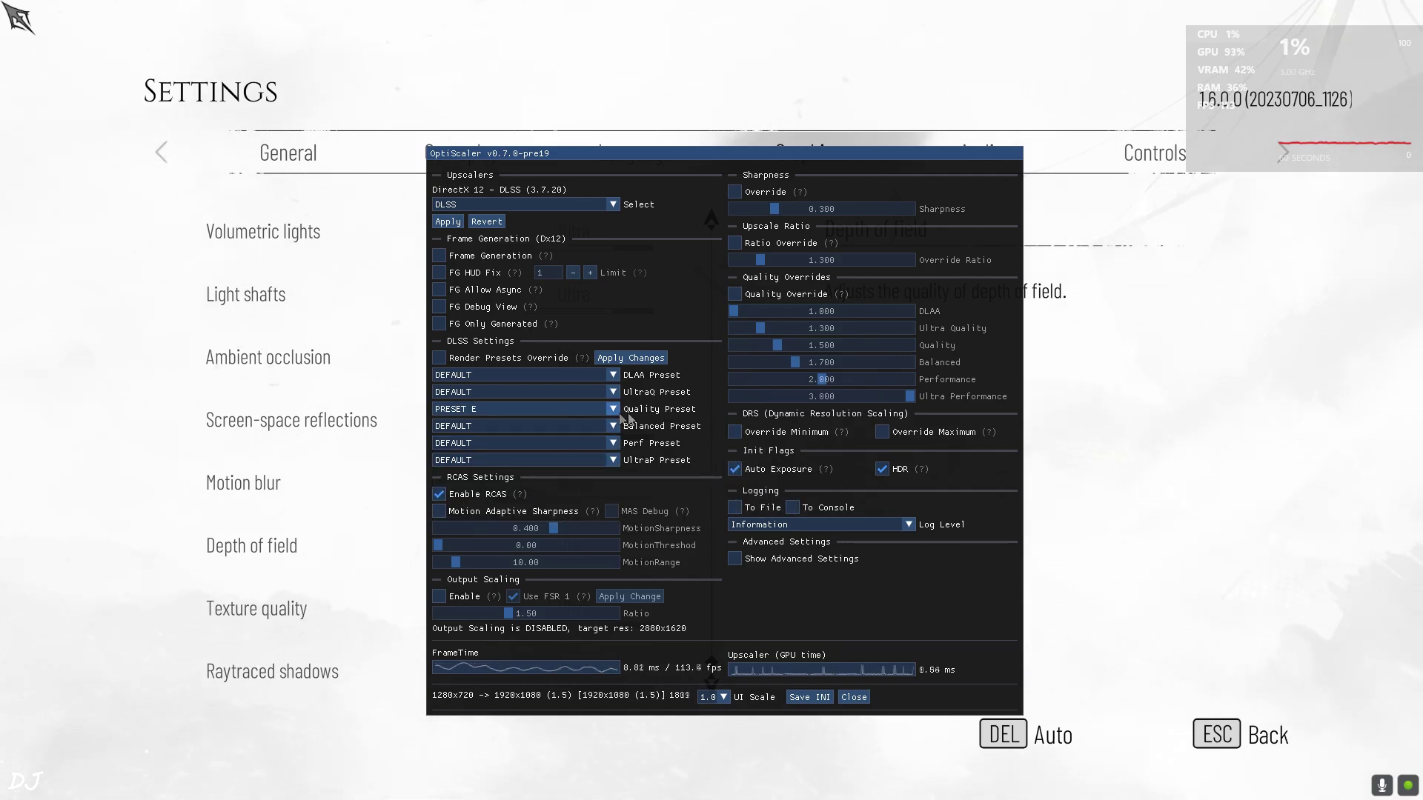
left_click(533, 409)
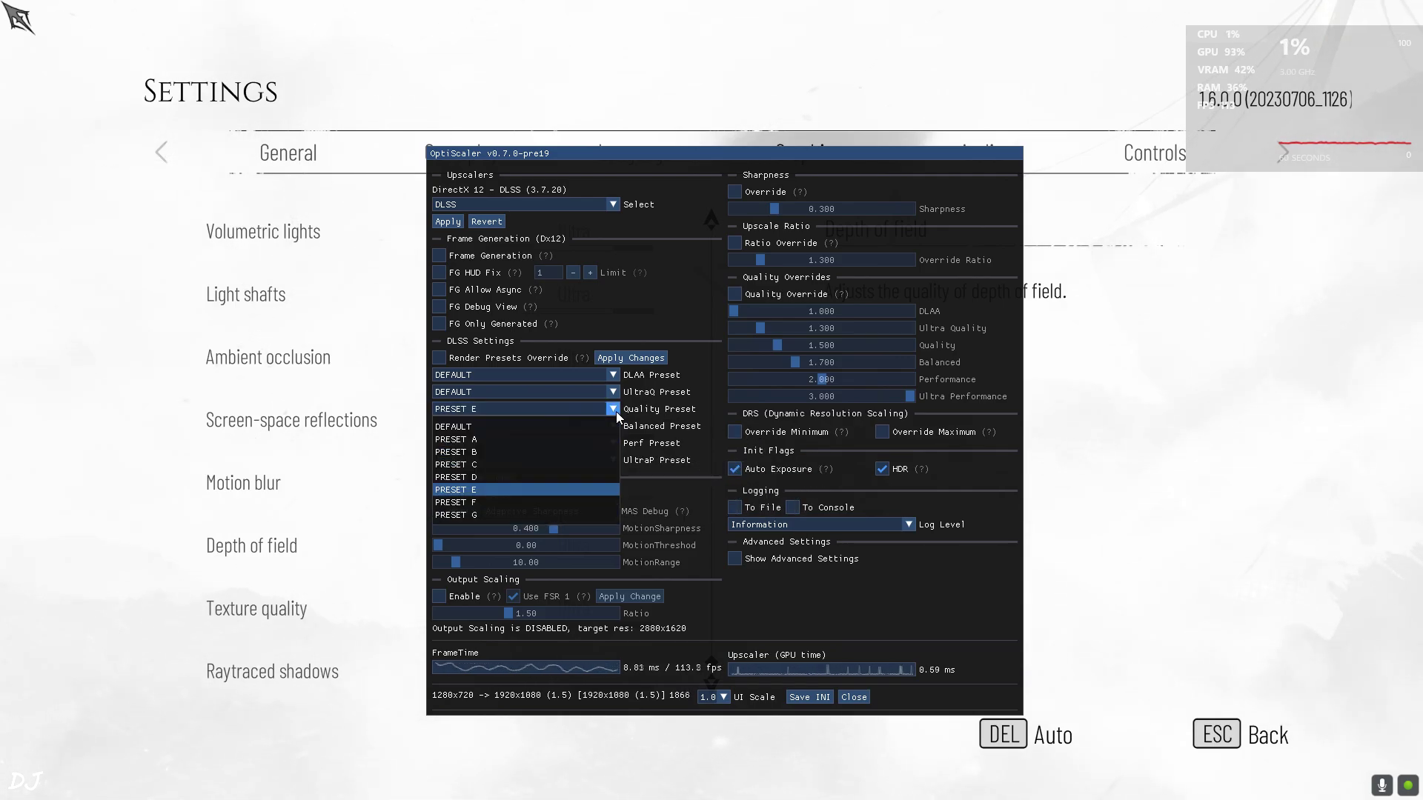
left_click(483, 494)
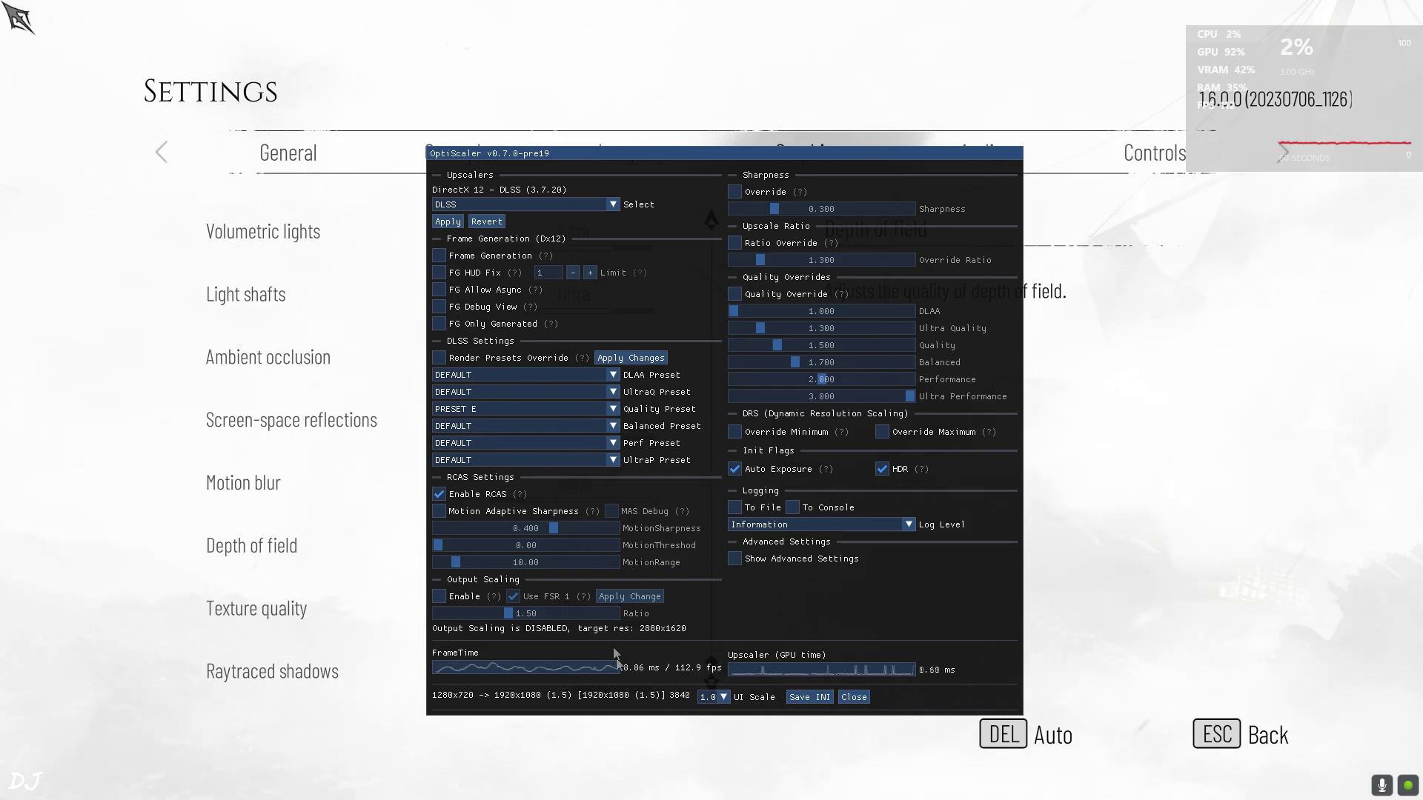
left_click(860, 697)
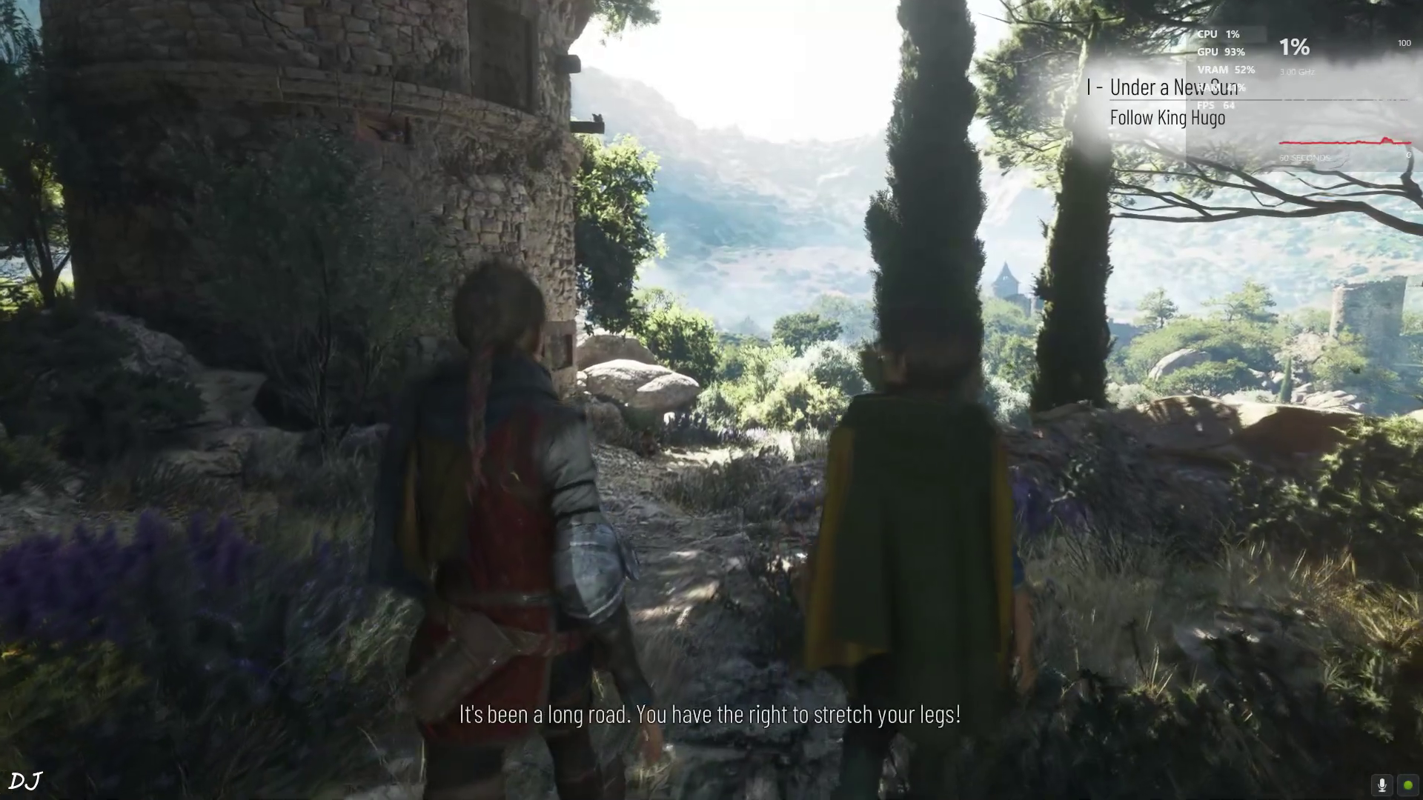
Walk the character forward down the path toward the lavender fields.
key("w")
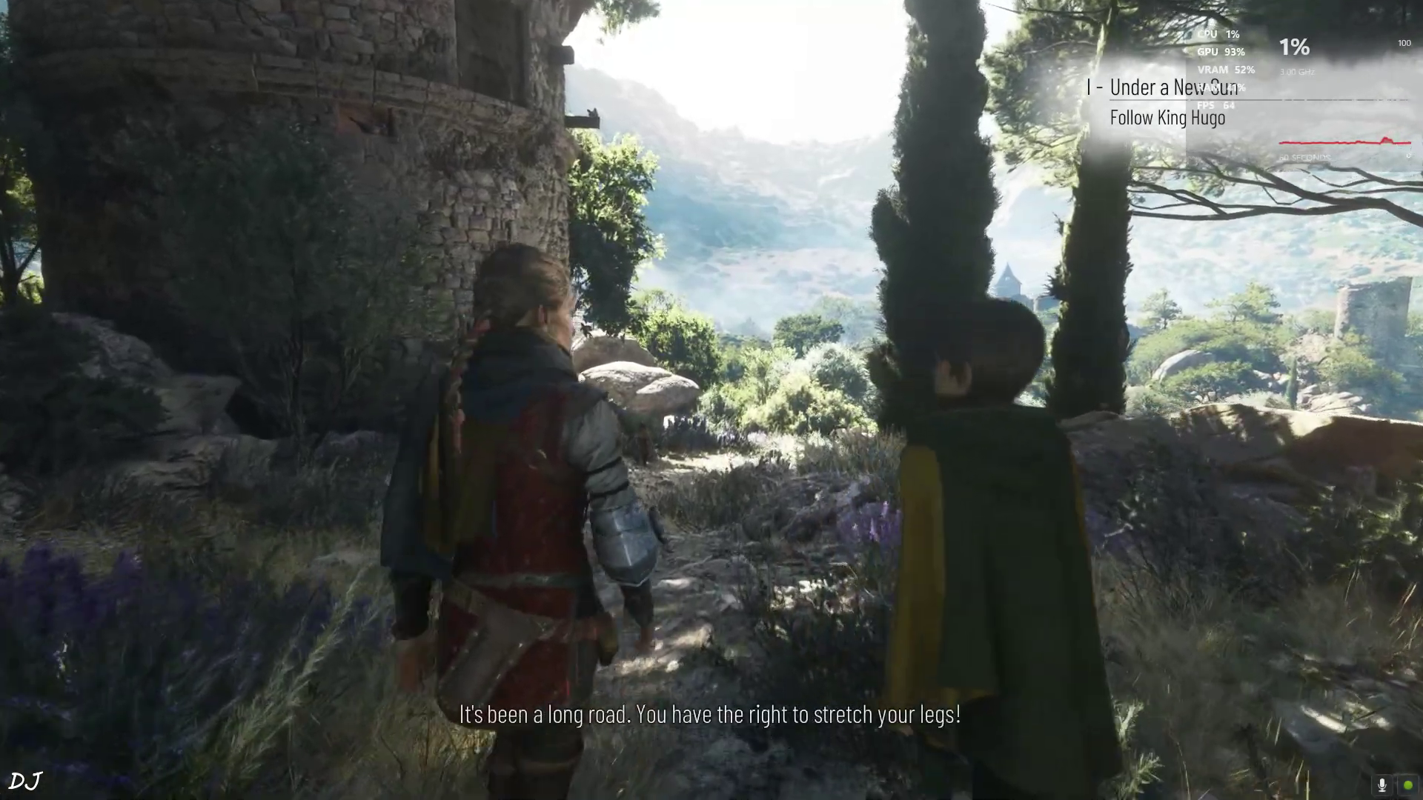
key("w")
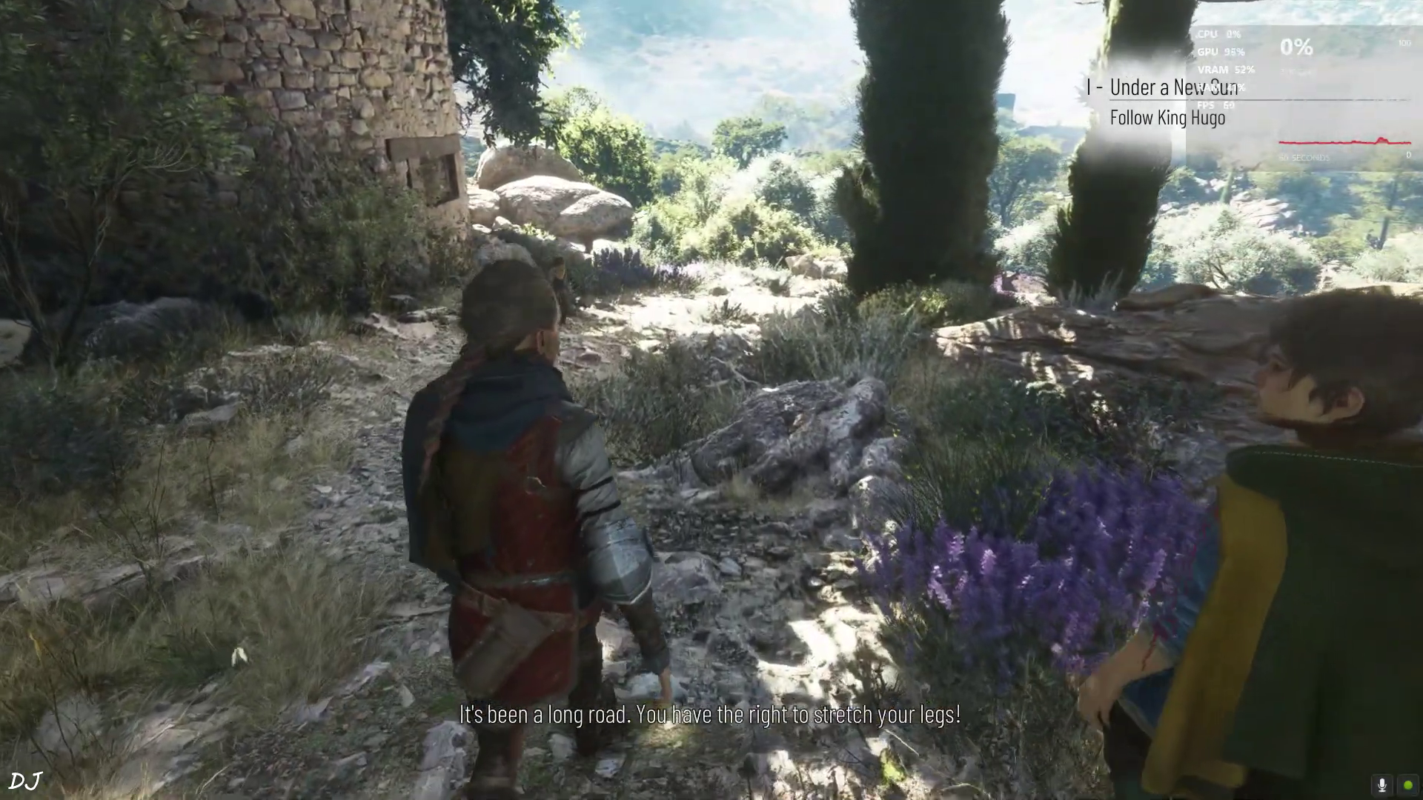
key("w")
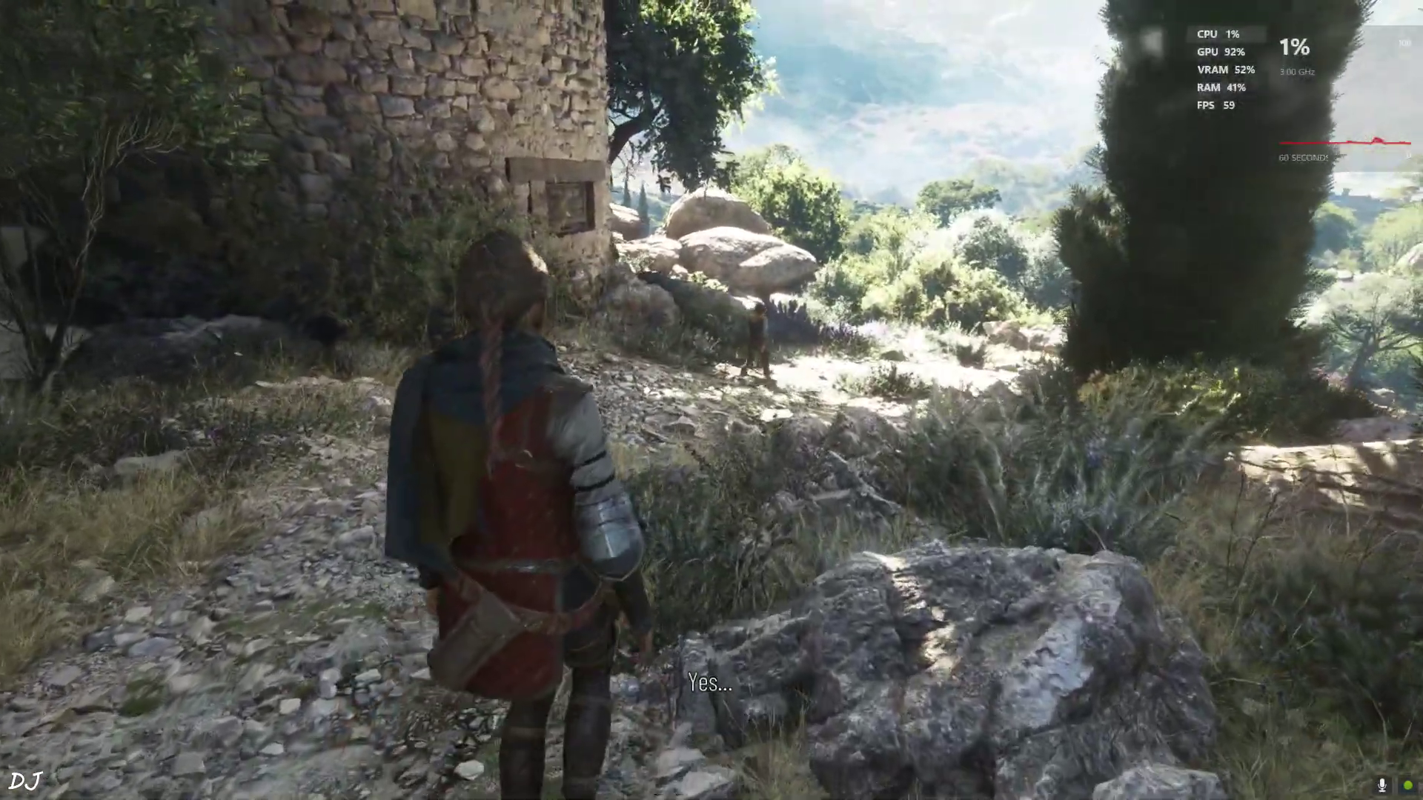
key("w")
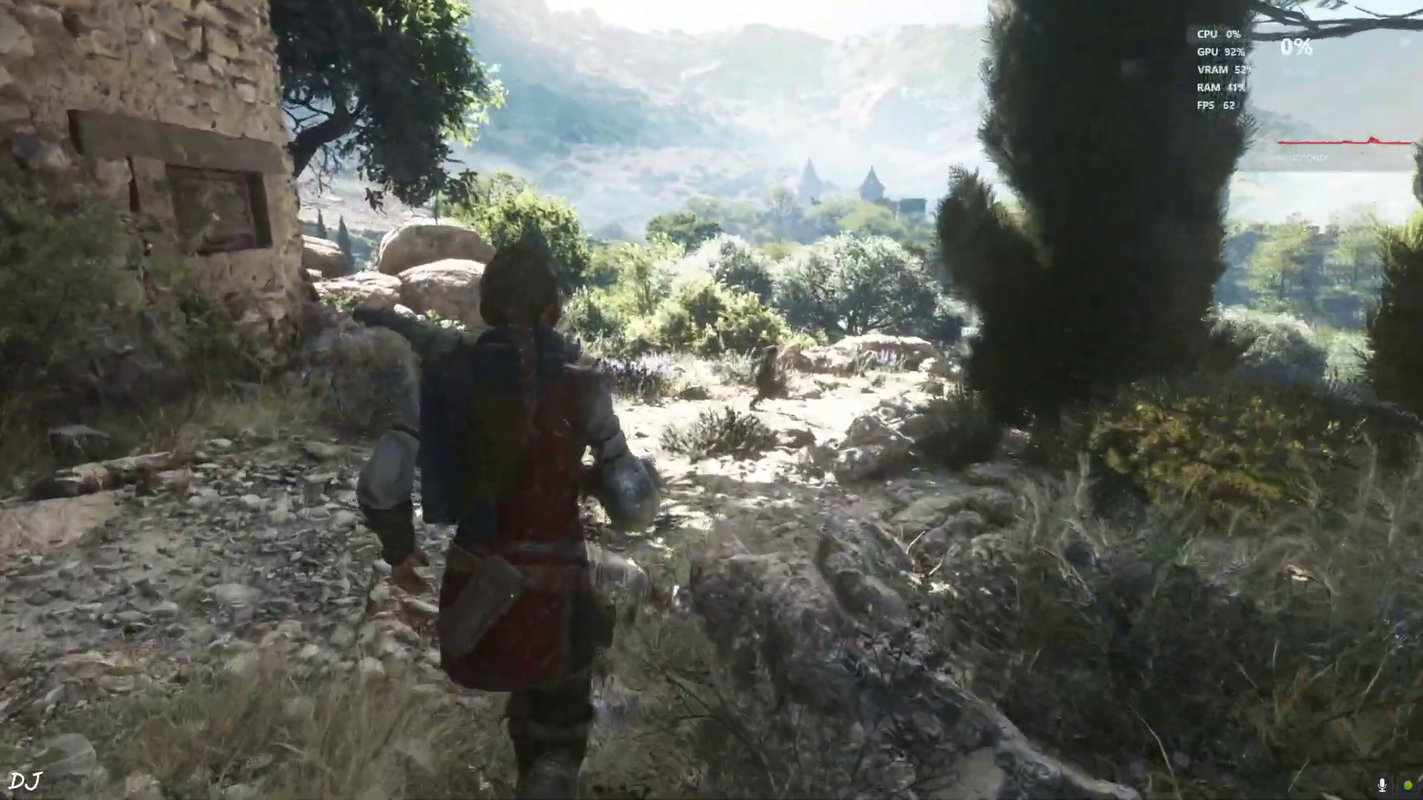
key("w")
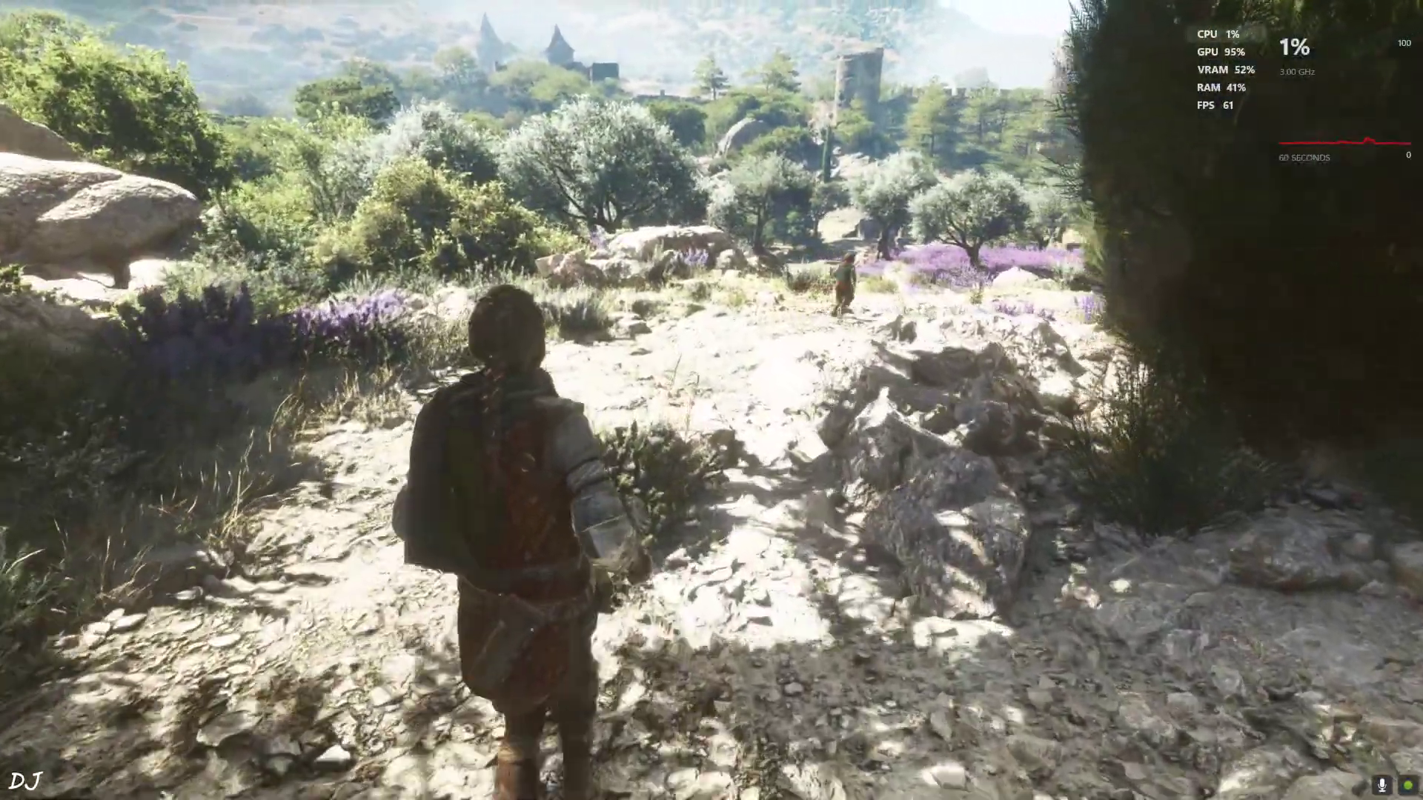
key("w")
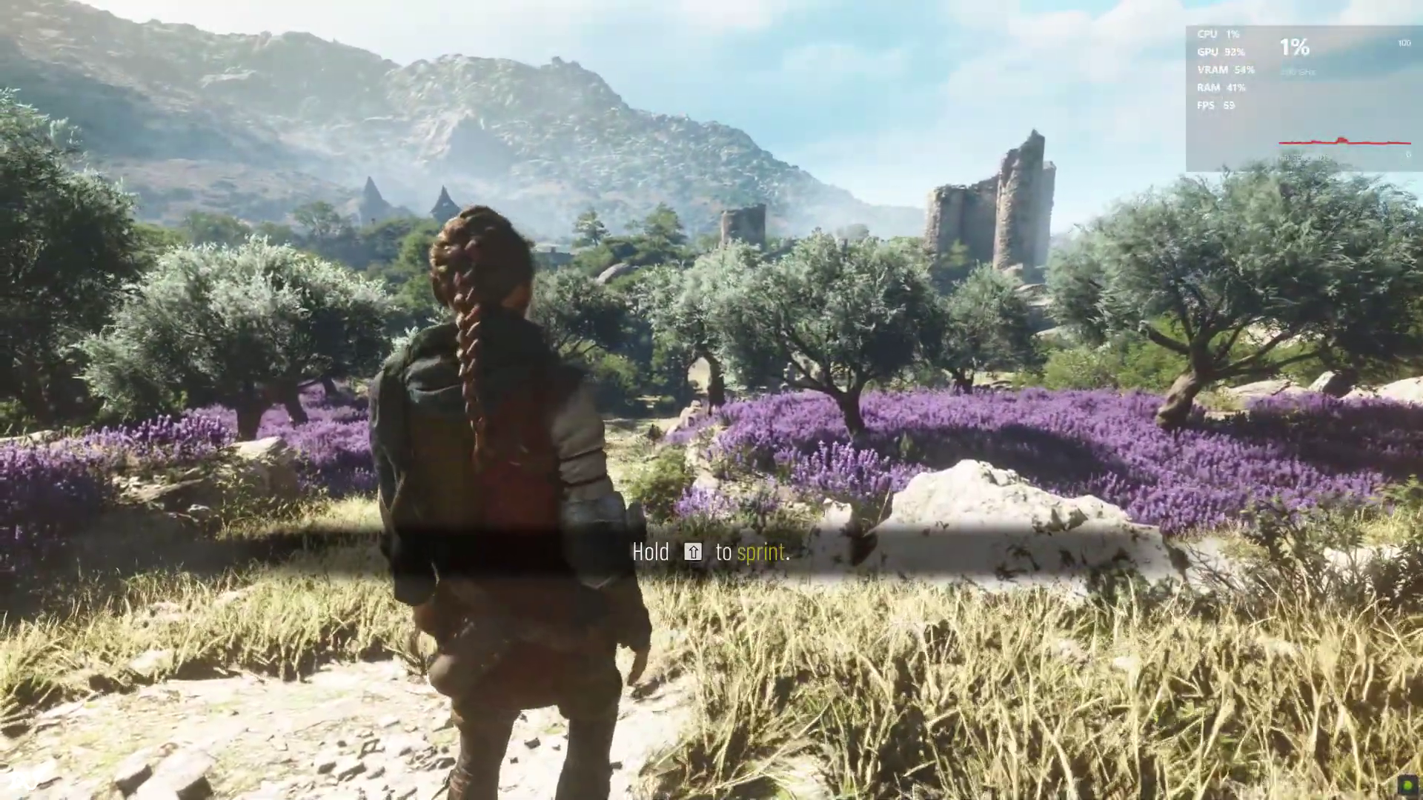
Enable OptiScaler Frame Generation, close the overlay, and run on through the lavender.
key("Insert")
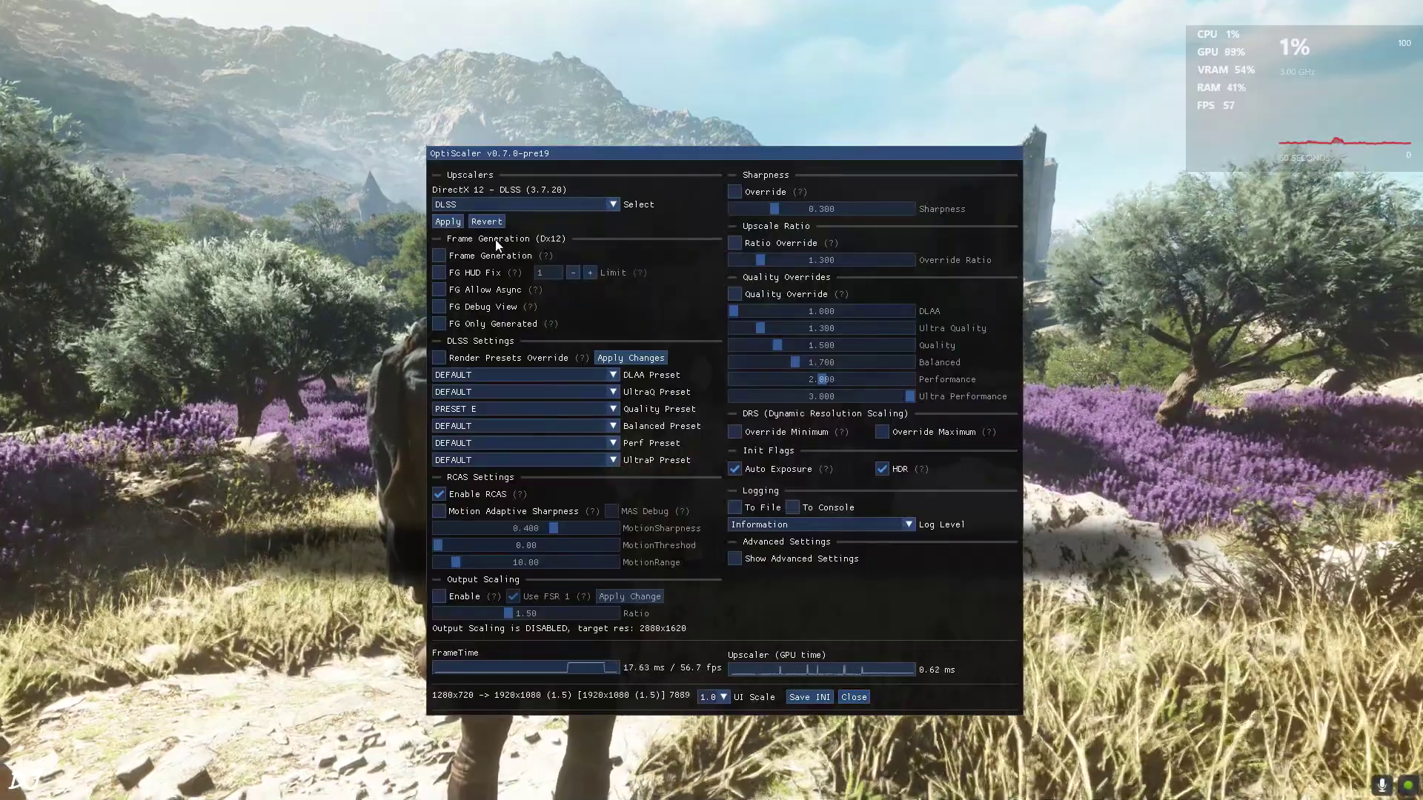
left_click(439, 256)
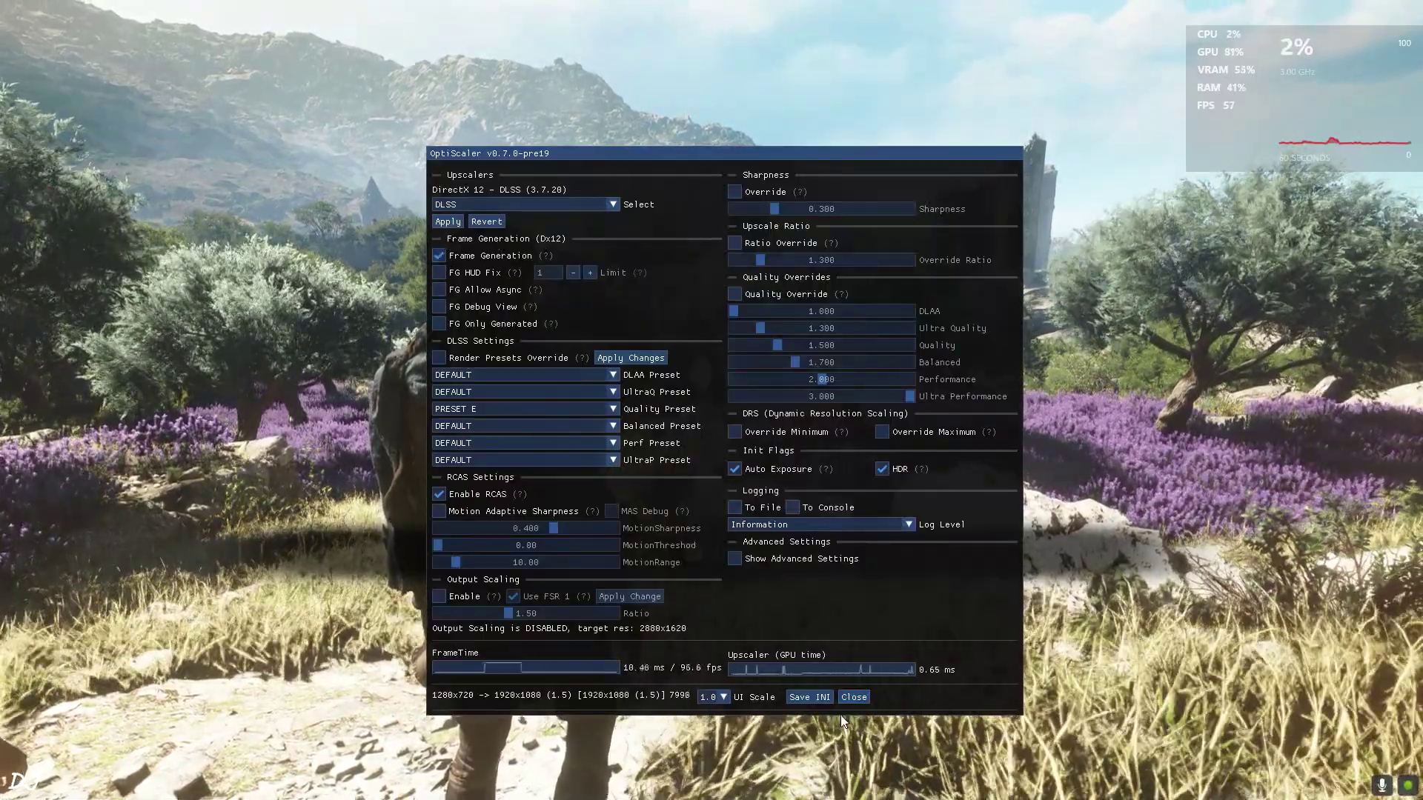
left_click(845, 696)
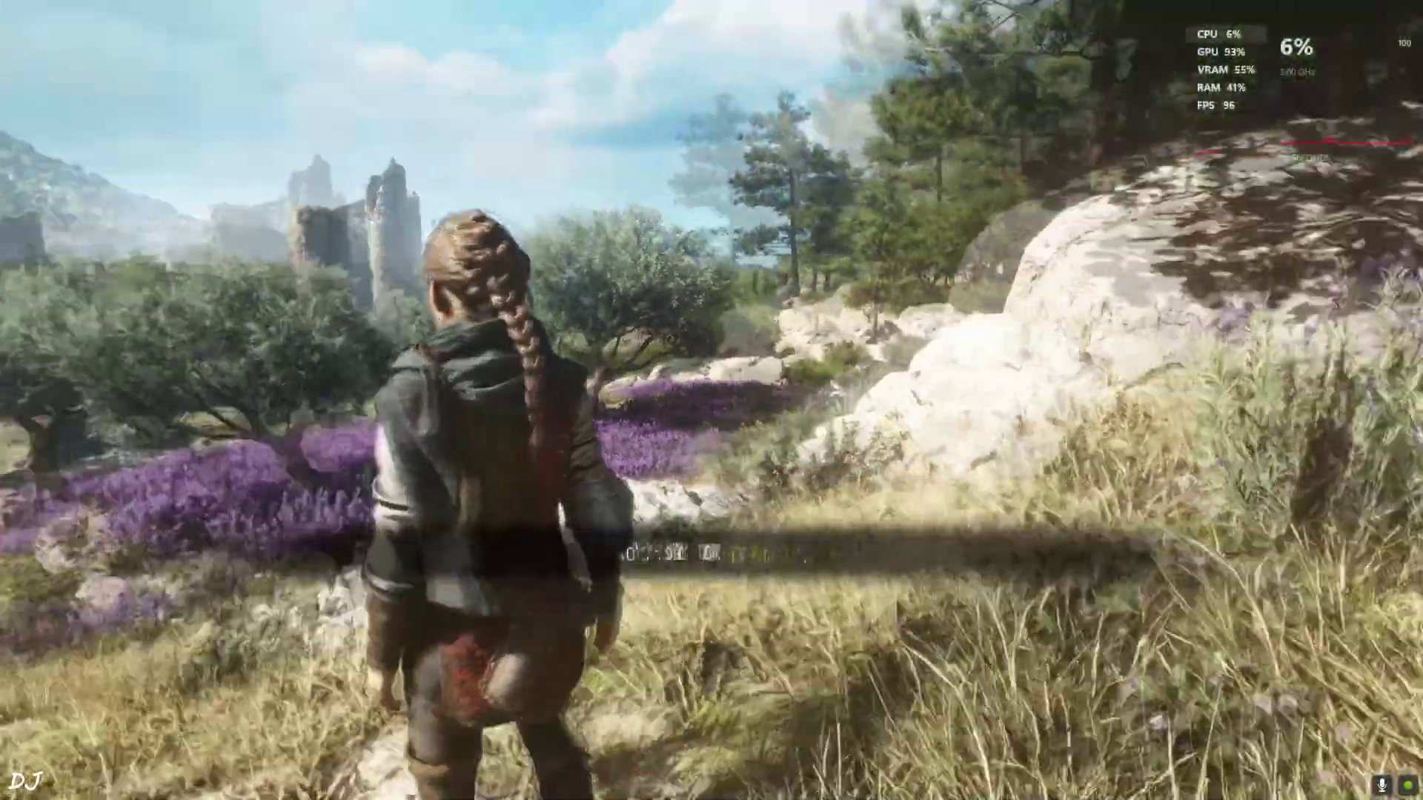
key("w")
key("w")
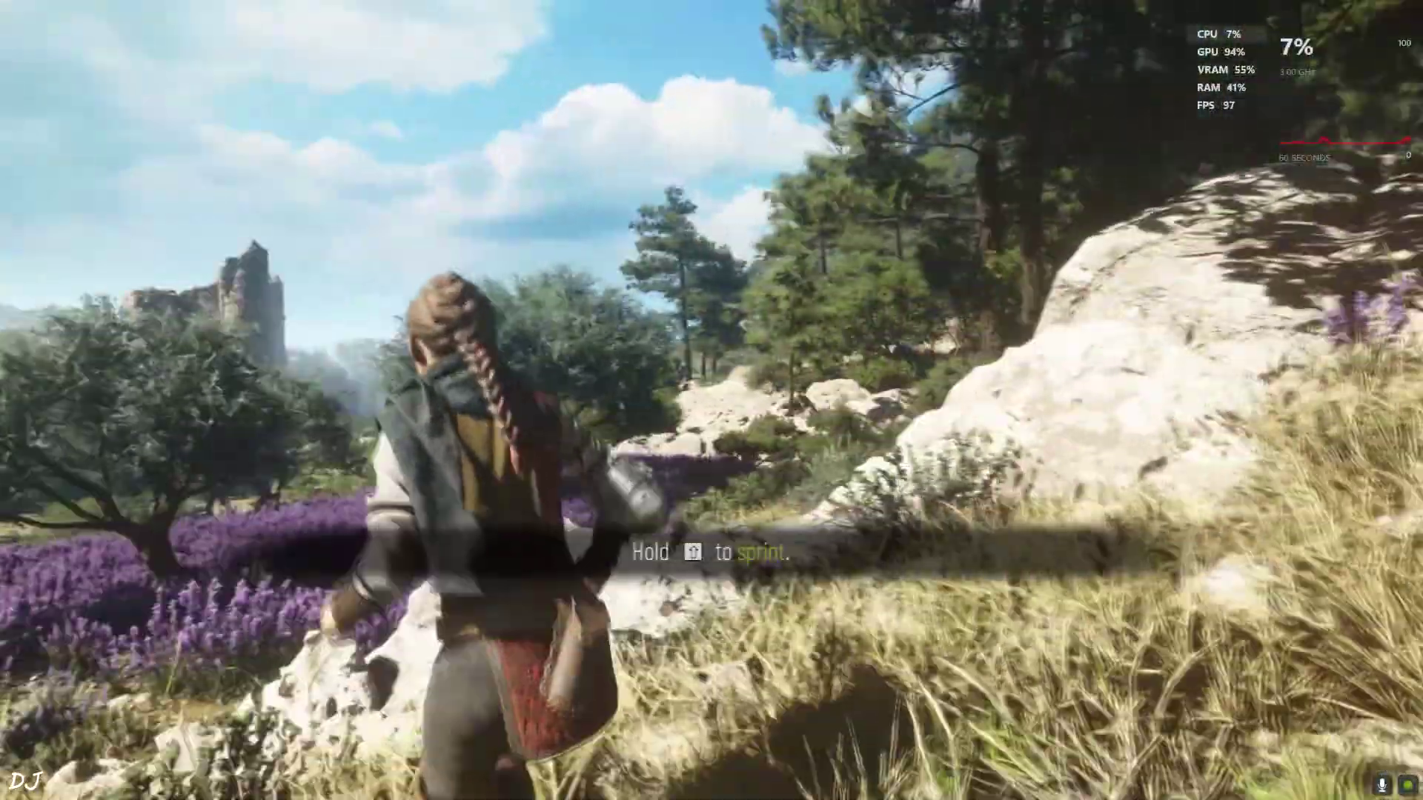
key("w")
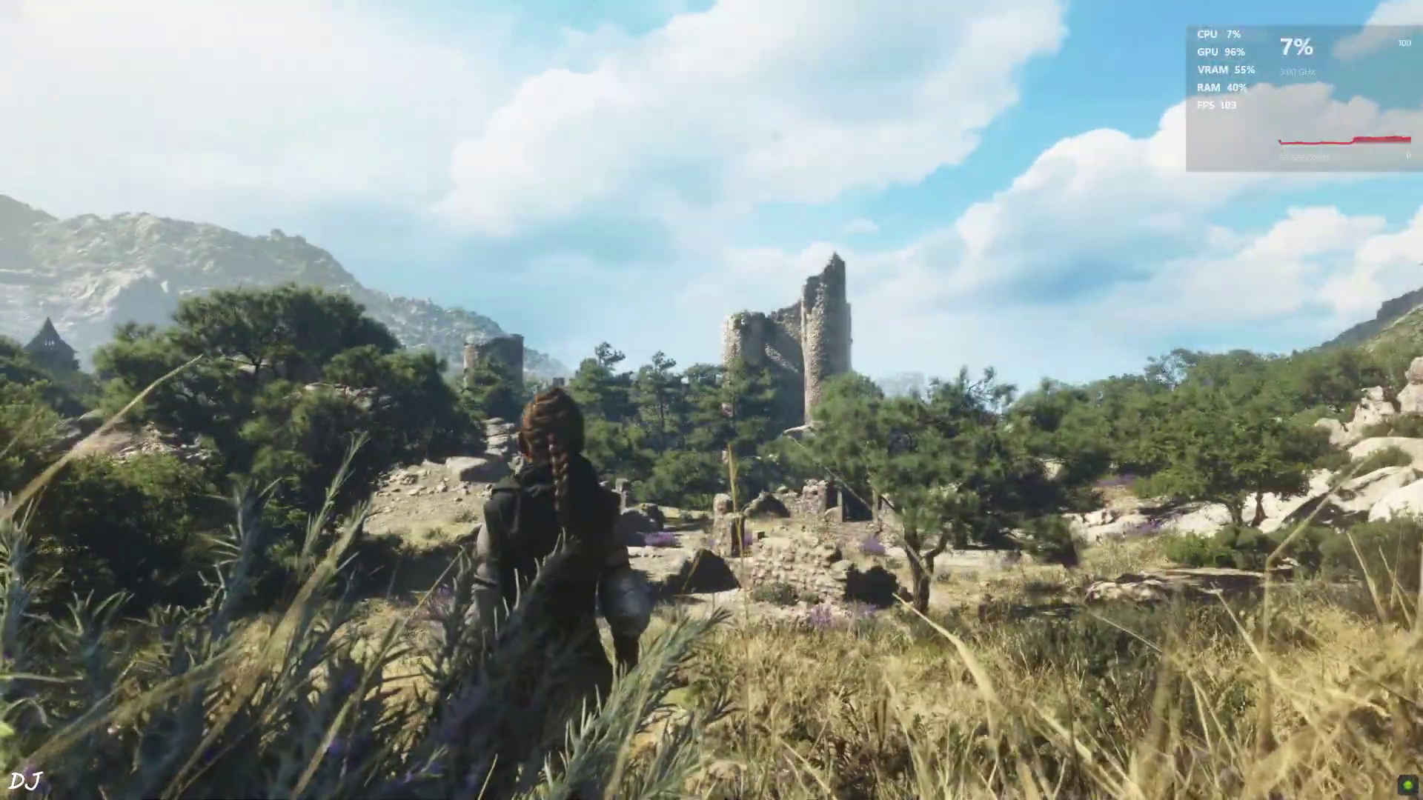
Bring up and close the OptiScaler overlay, then walk past the ruins through the field.
key("Insert")
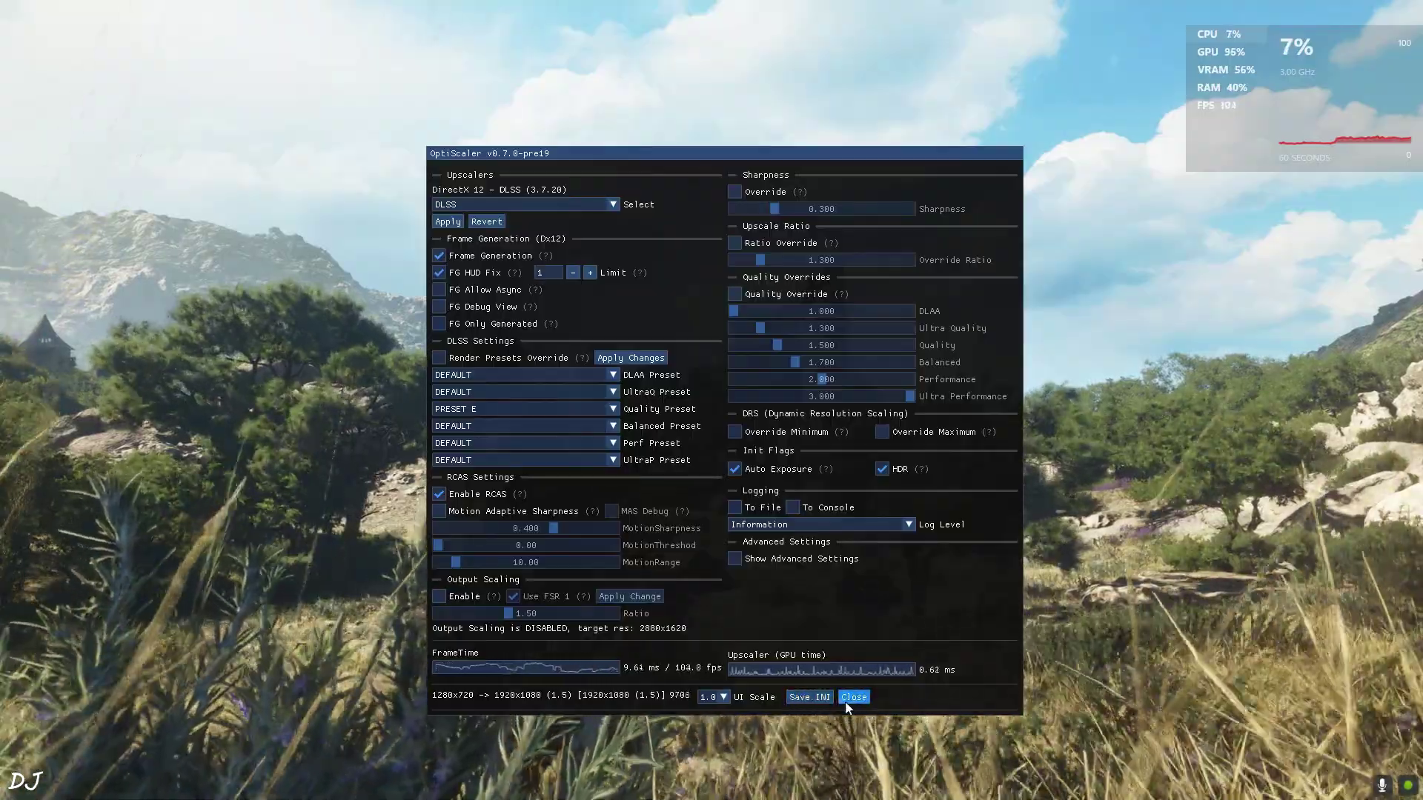
left_click(847, 698)
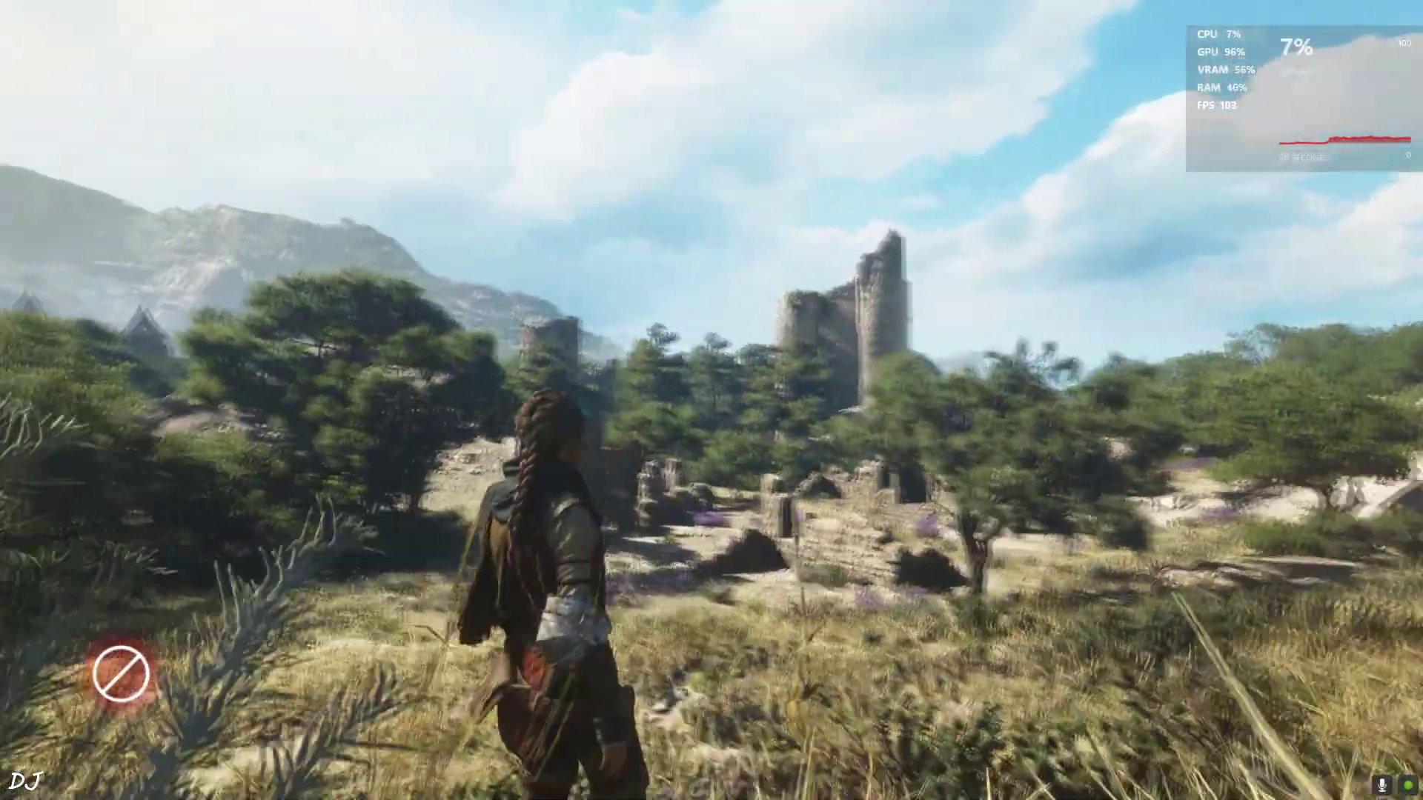
key("w")
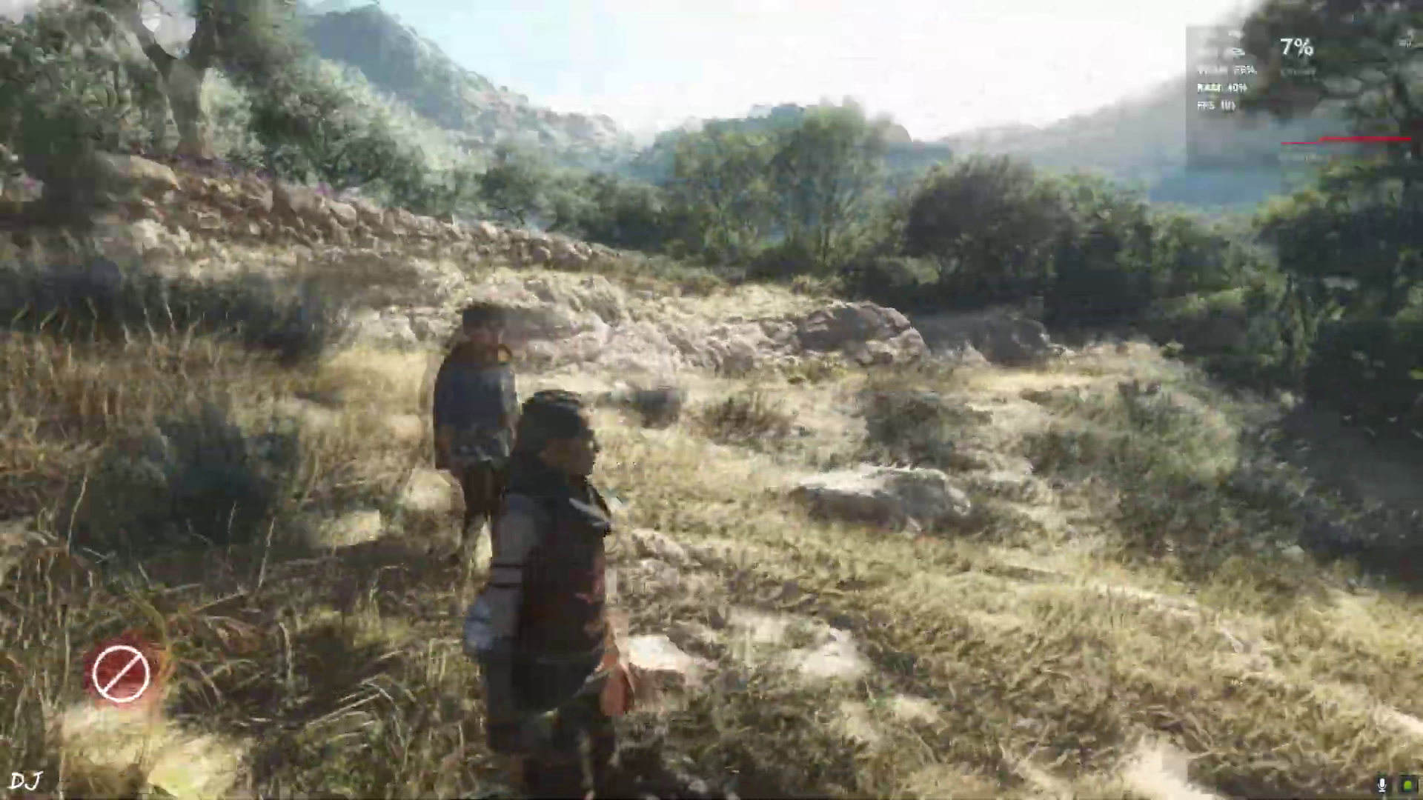
key("w")
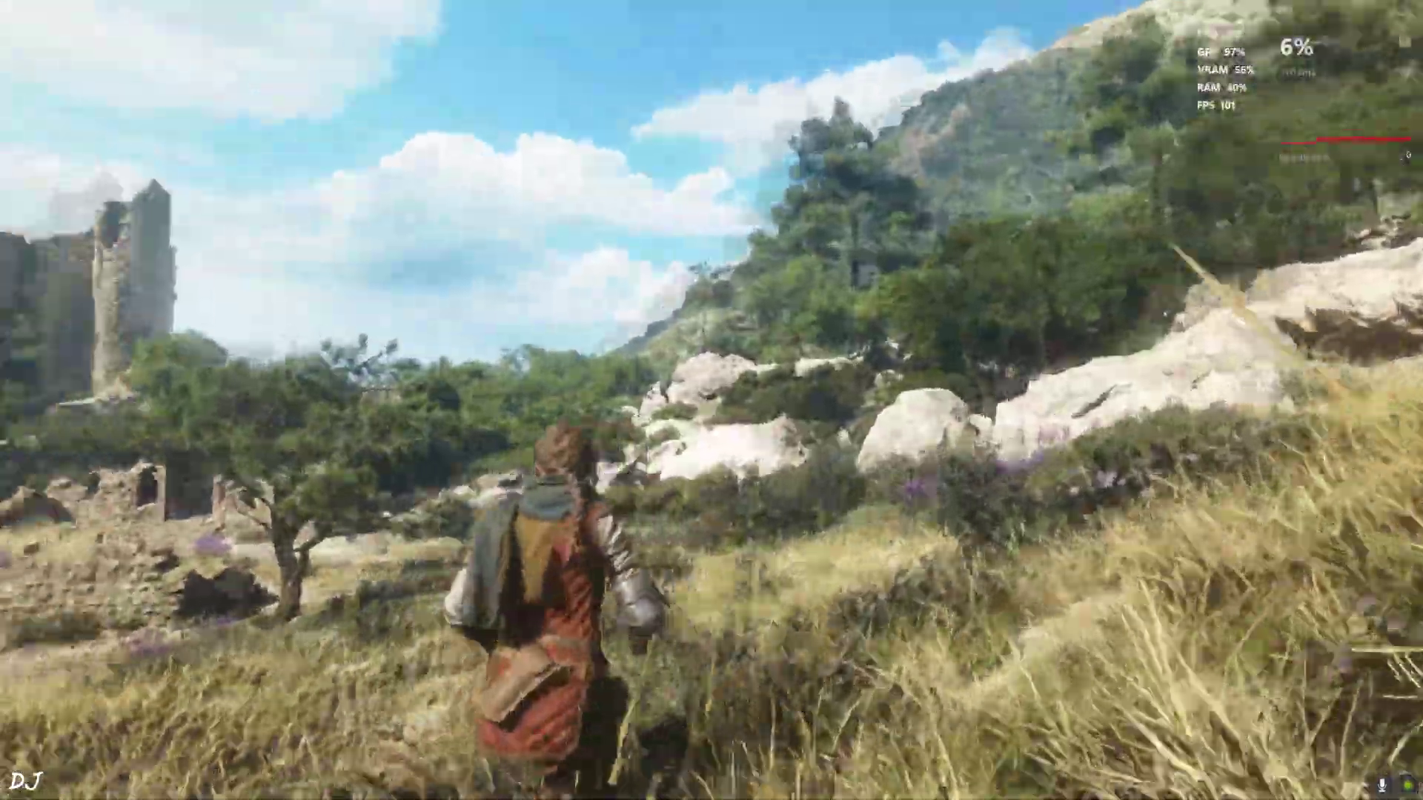
key("w")
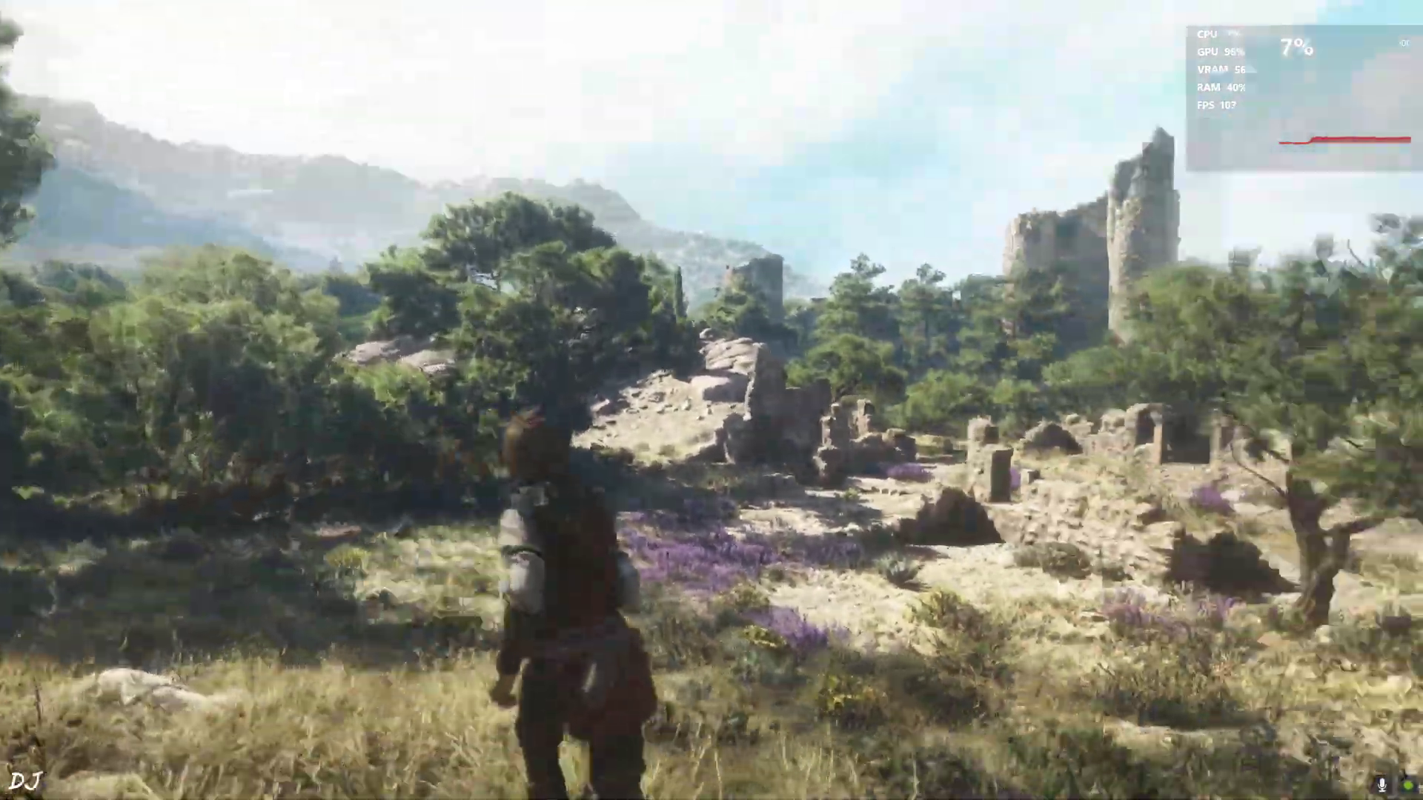
key("w")
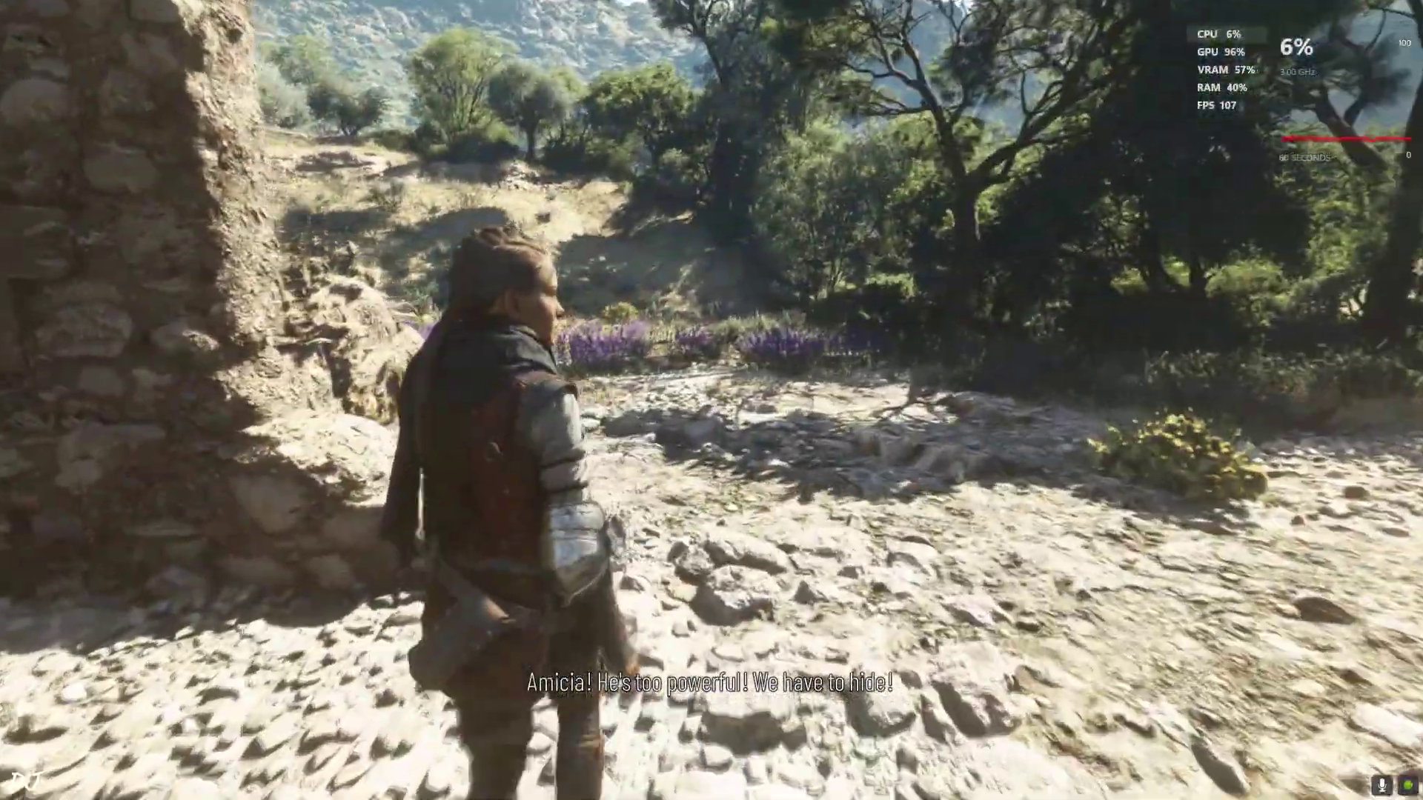
In the OptiScaler overlay, turn on the frame generation debug view and FG HUD Fix.
key("Insert")
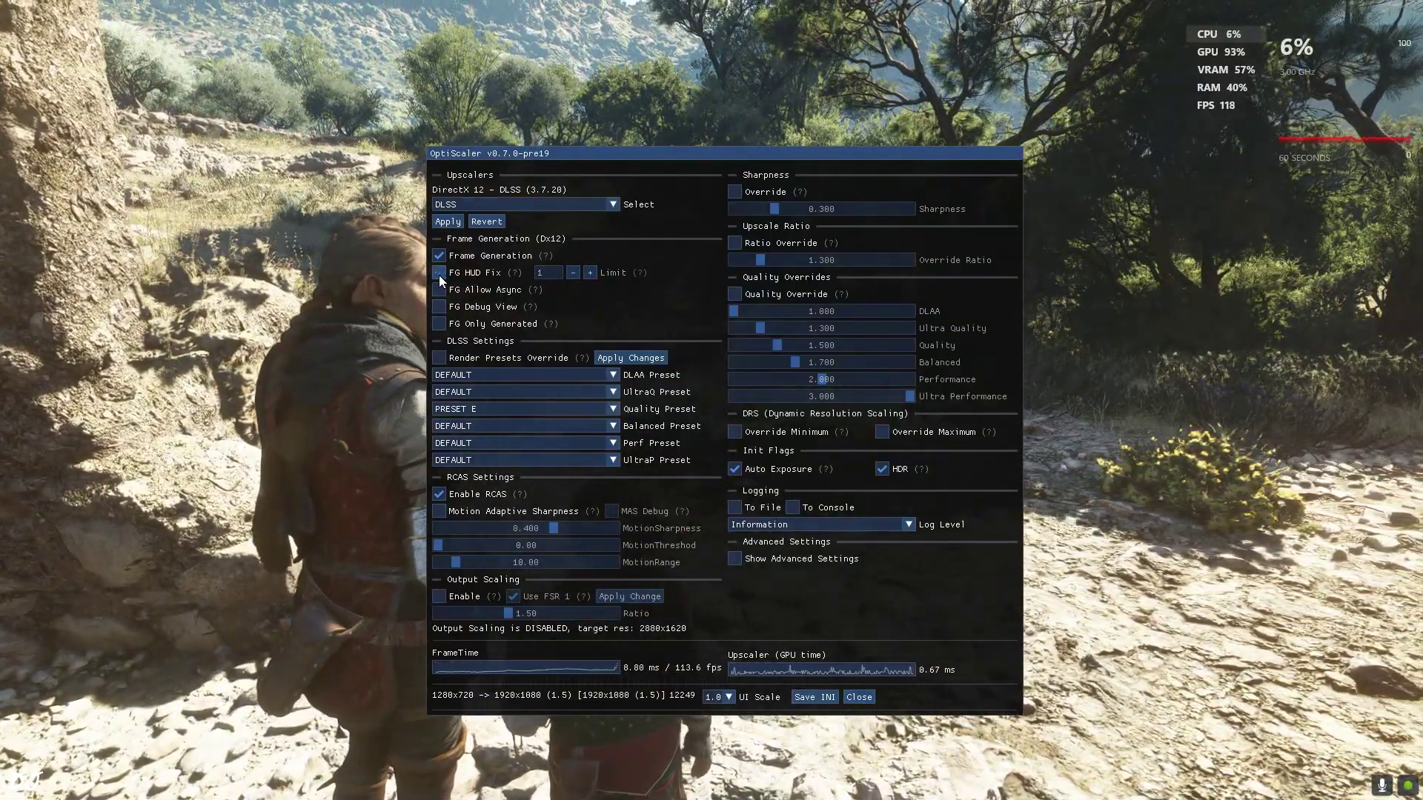
left_click(439, 307)
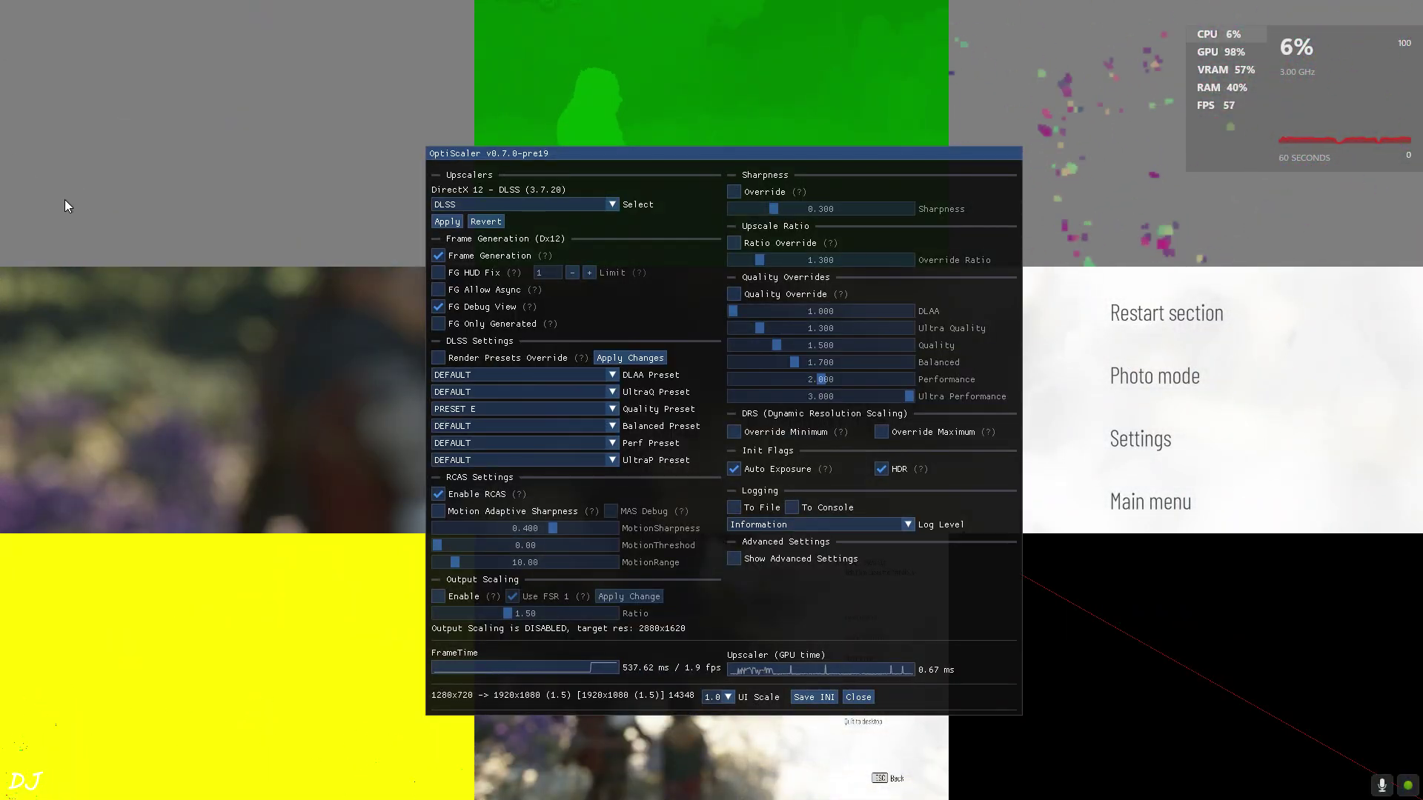
left_click(437, 272)
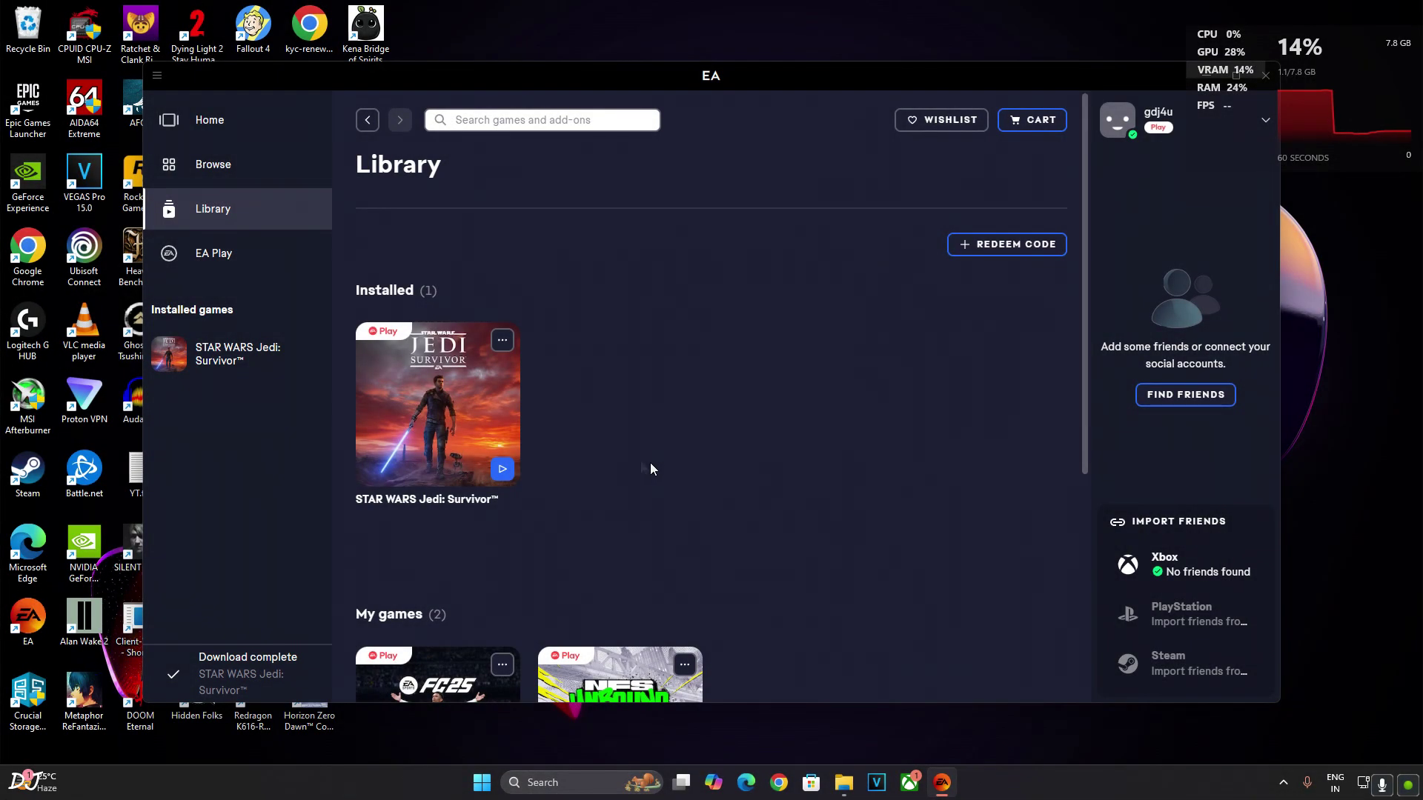
Open Jedi Survivor's install folder through the library tile's View properties and OPEN FOLDER.
left_click(502, 337)
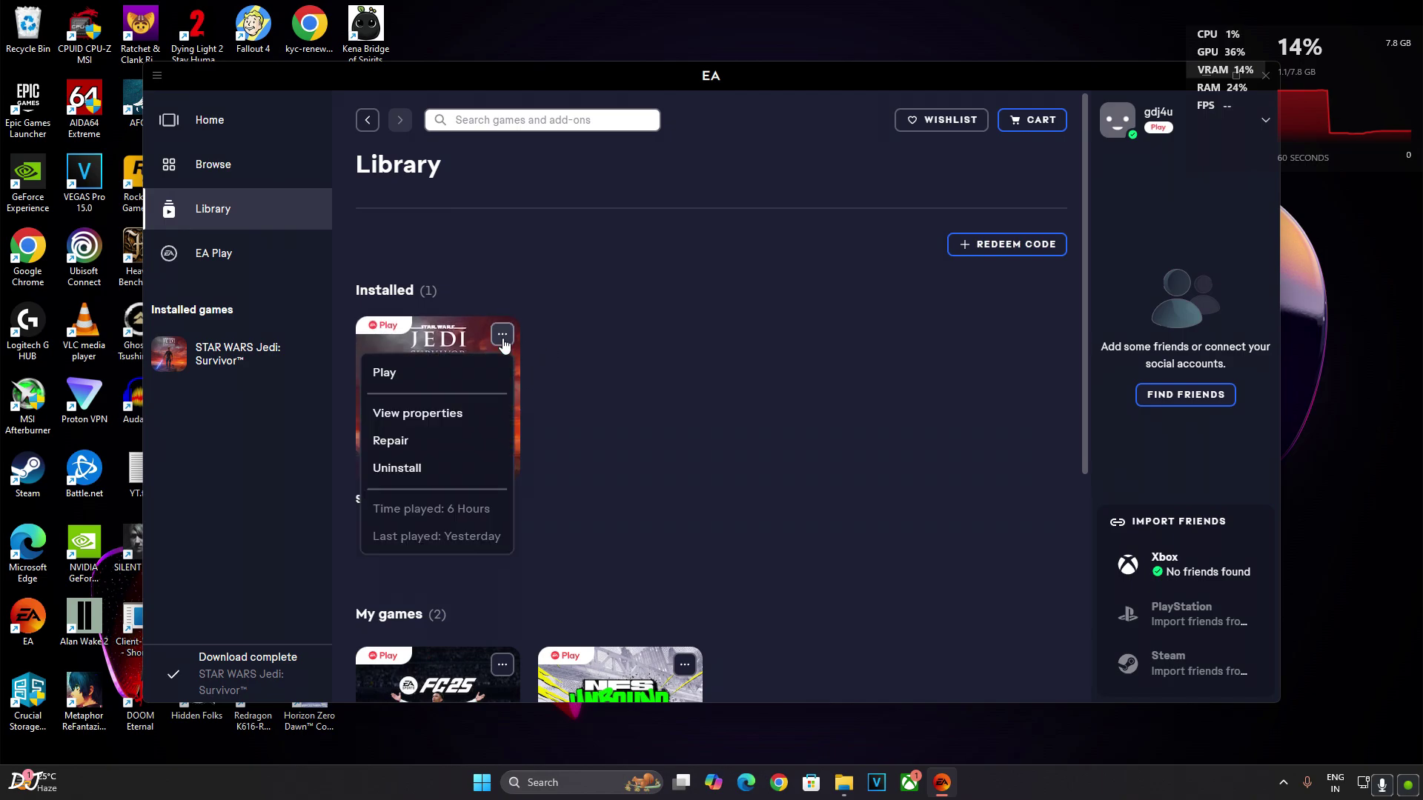
left_click(433, 415)
left_click(847, 328)
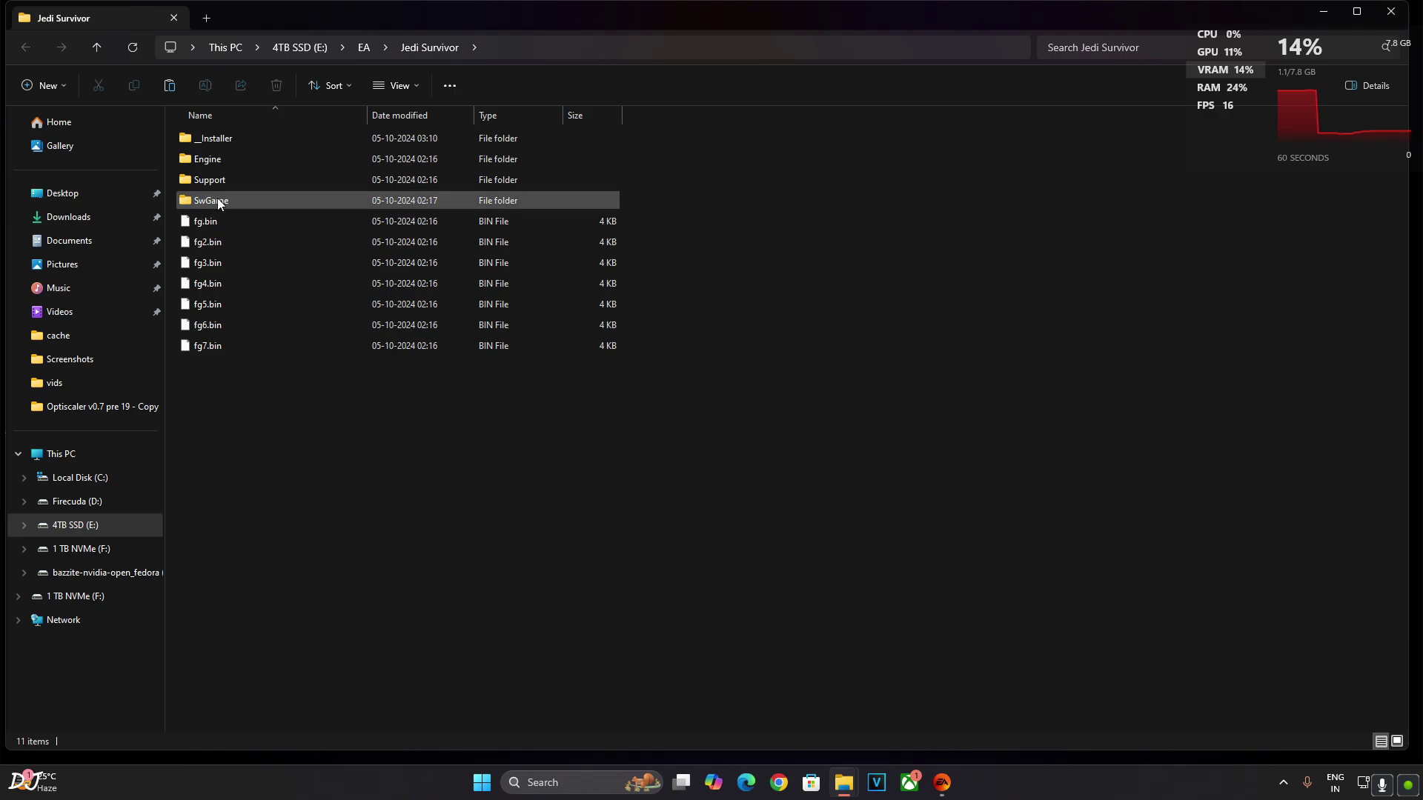
Browse into the SwGame\Binaries\Win64 folder.
double_click(218, 200)
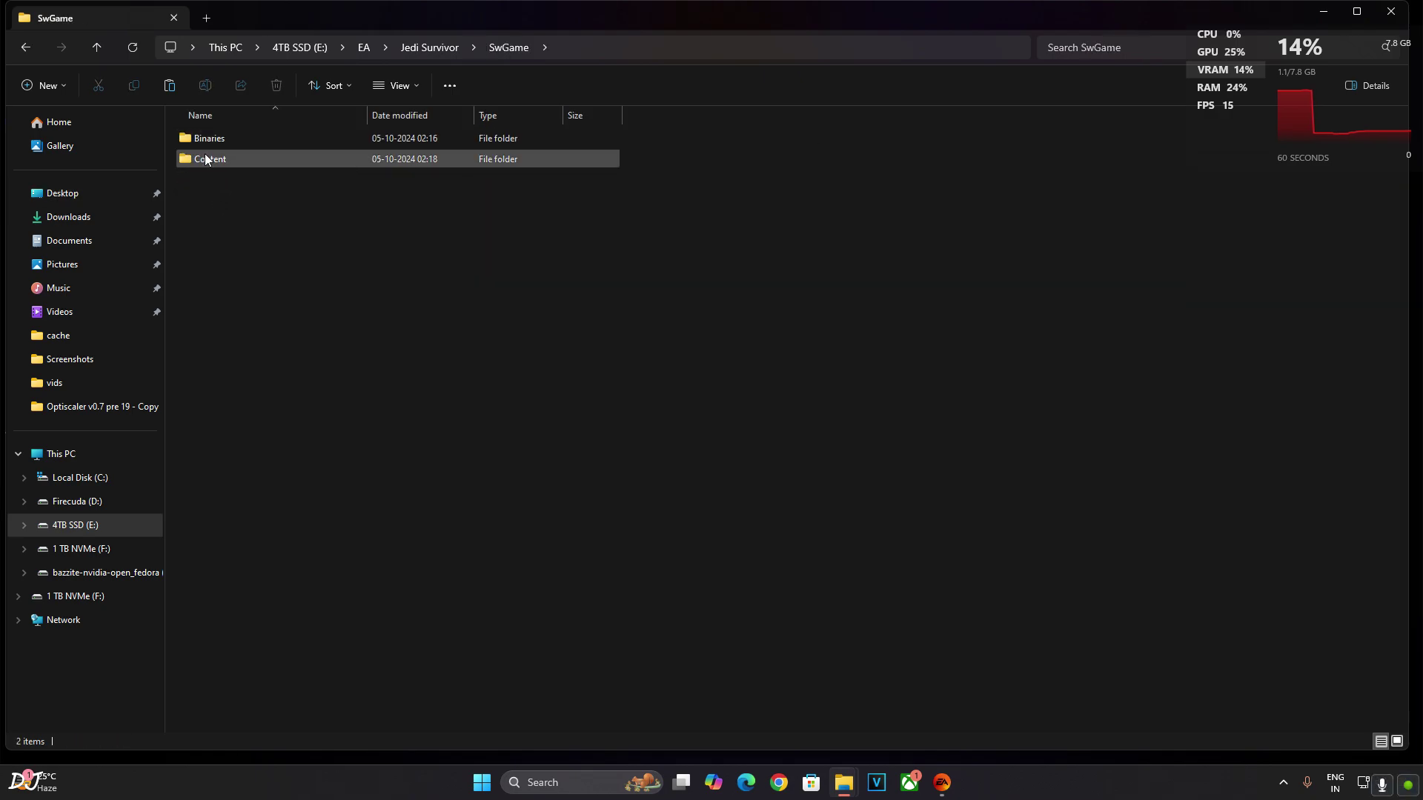
double_click(217, 141)
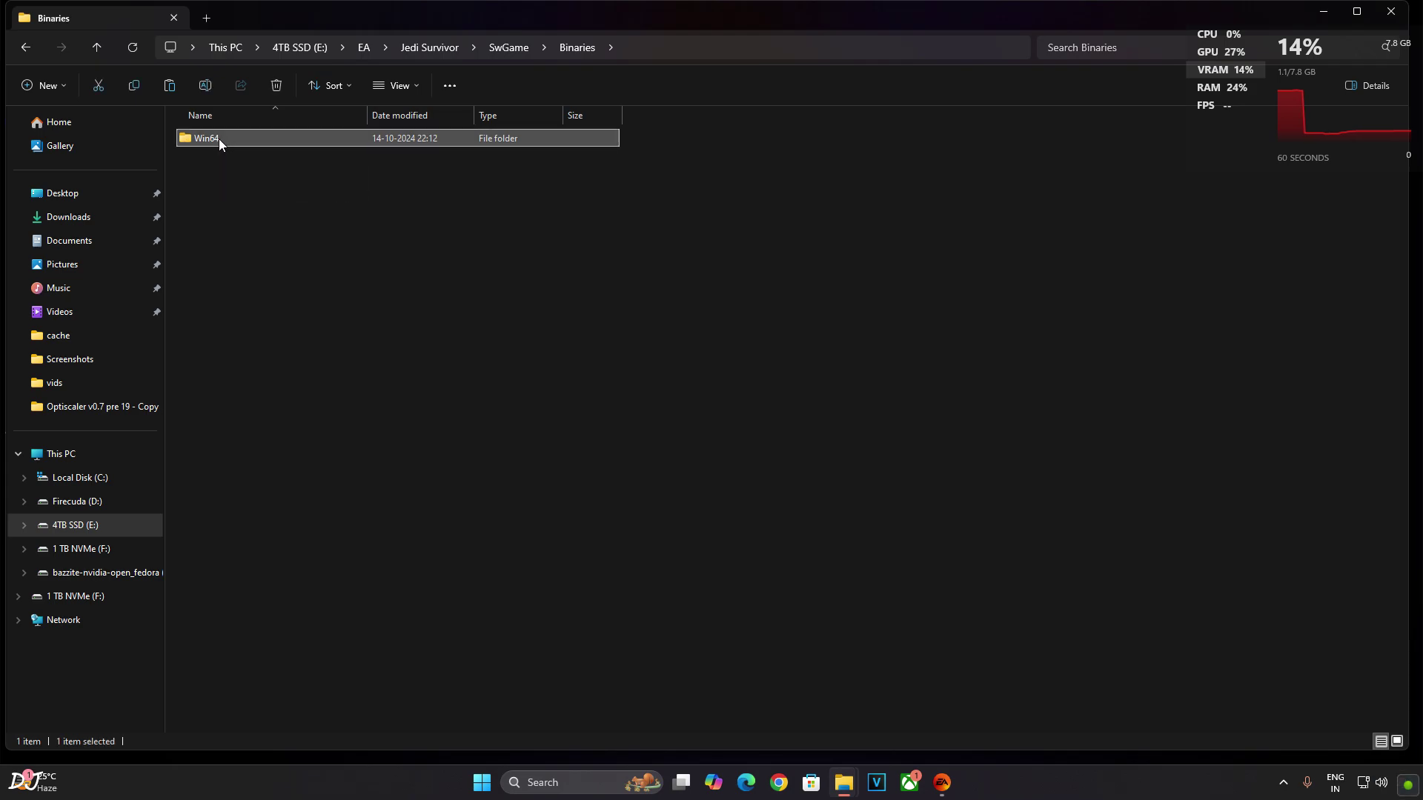
double_click(220, 140)
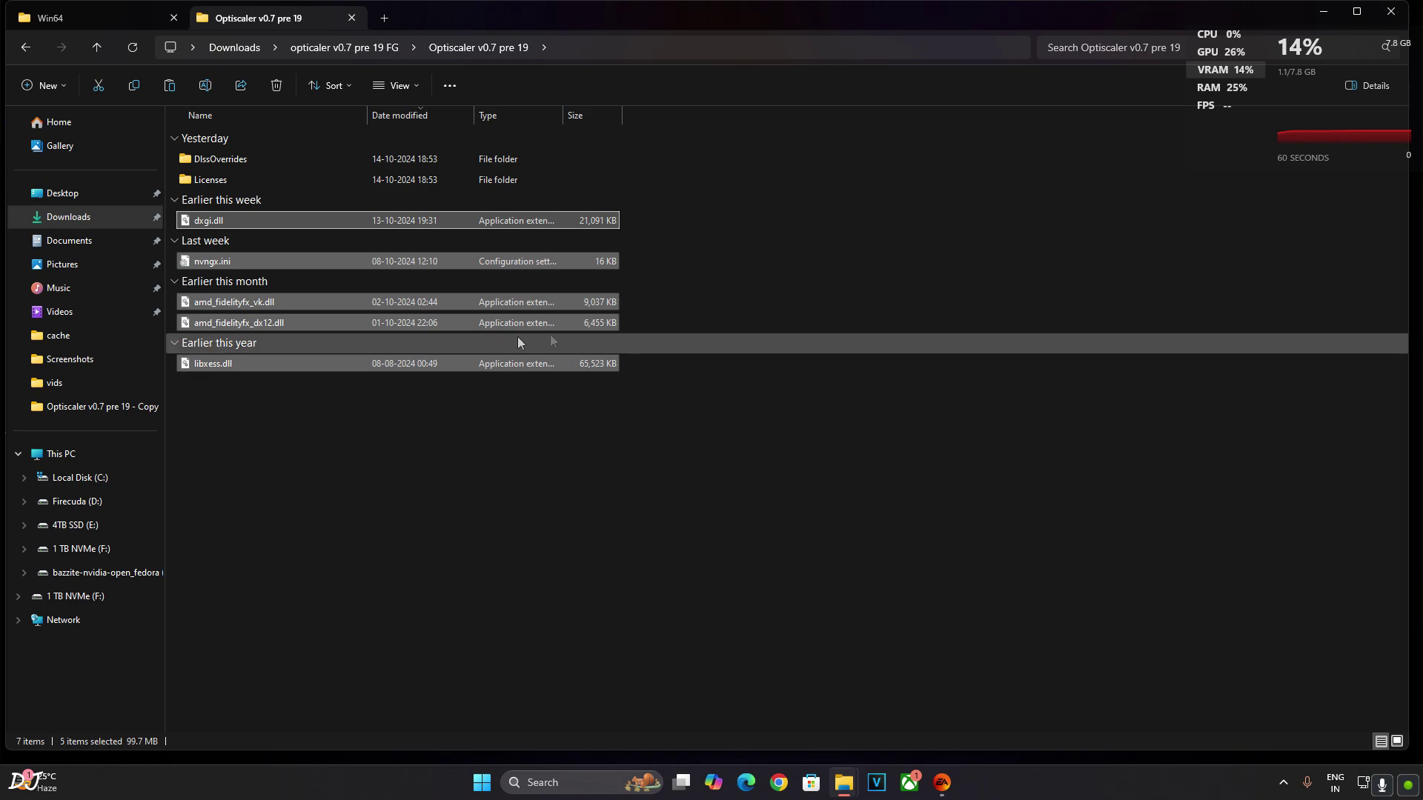
Paste the five OptiScaler files into Win64 and launch Star Wars Jedi: Survivor.
left_click(148, 27)
left_click(274, 251)
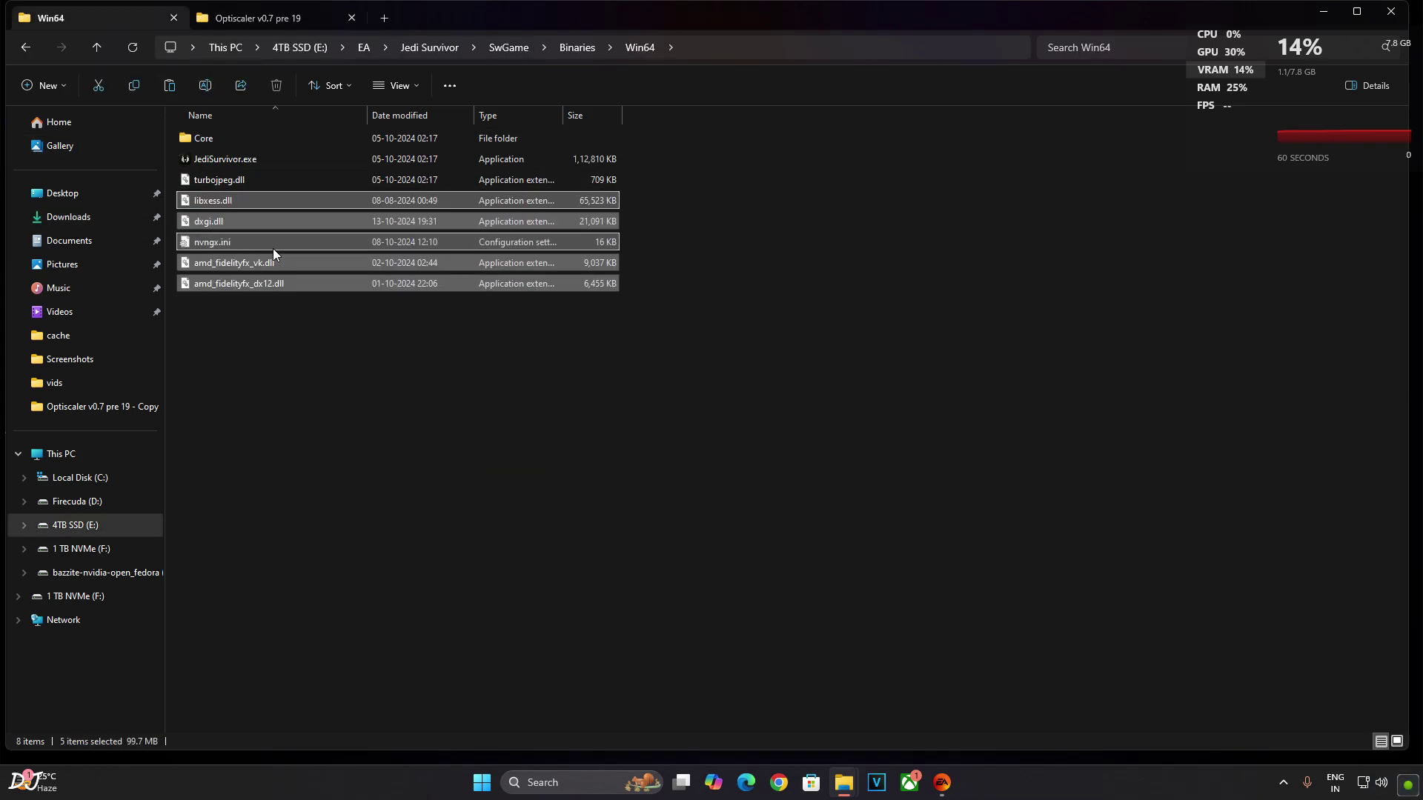
left_click_drag(390, 384, 212, 449)
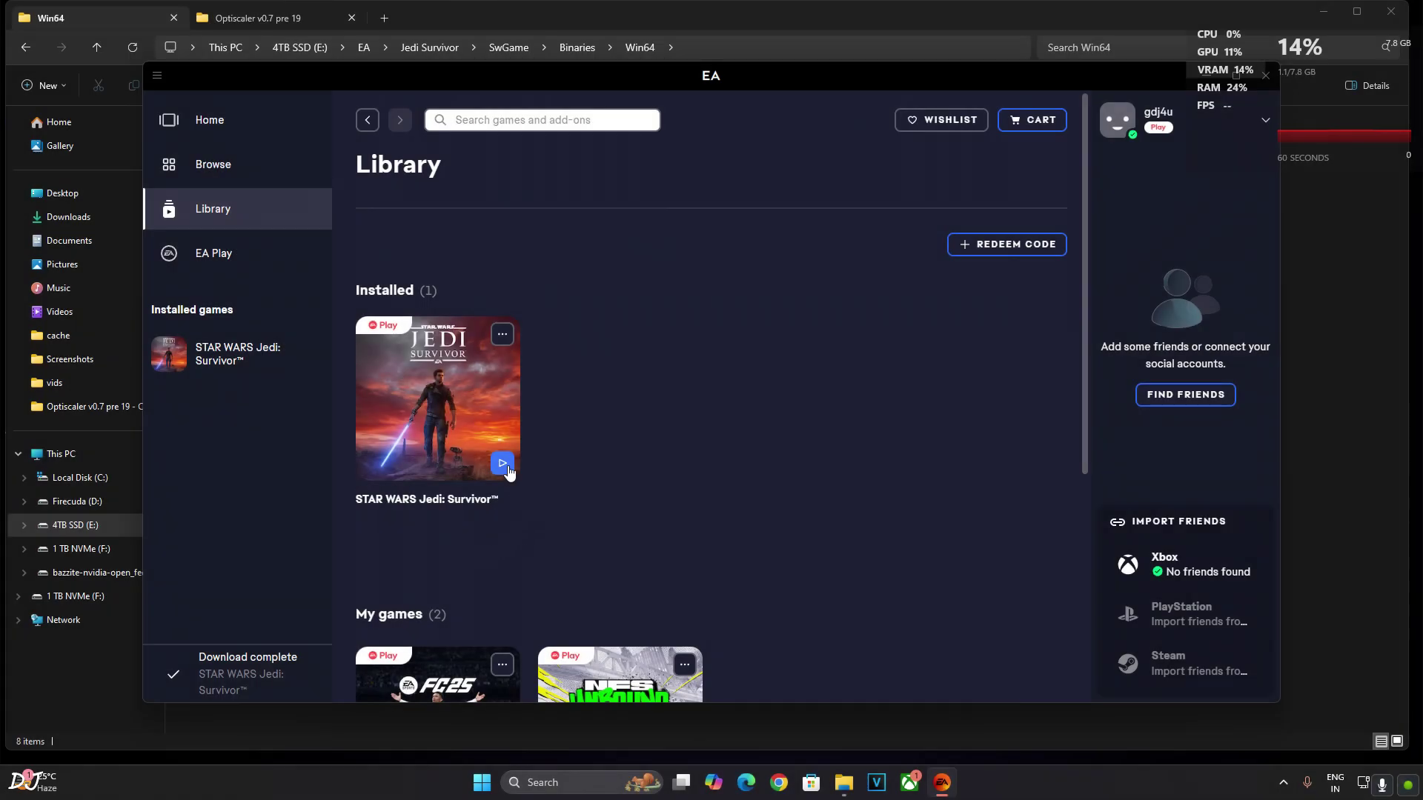
left_click(502, 464)
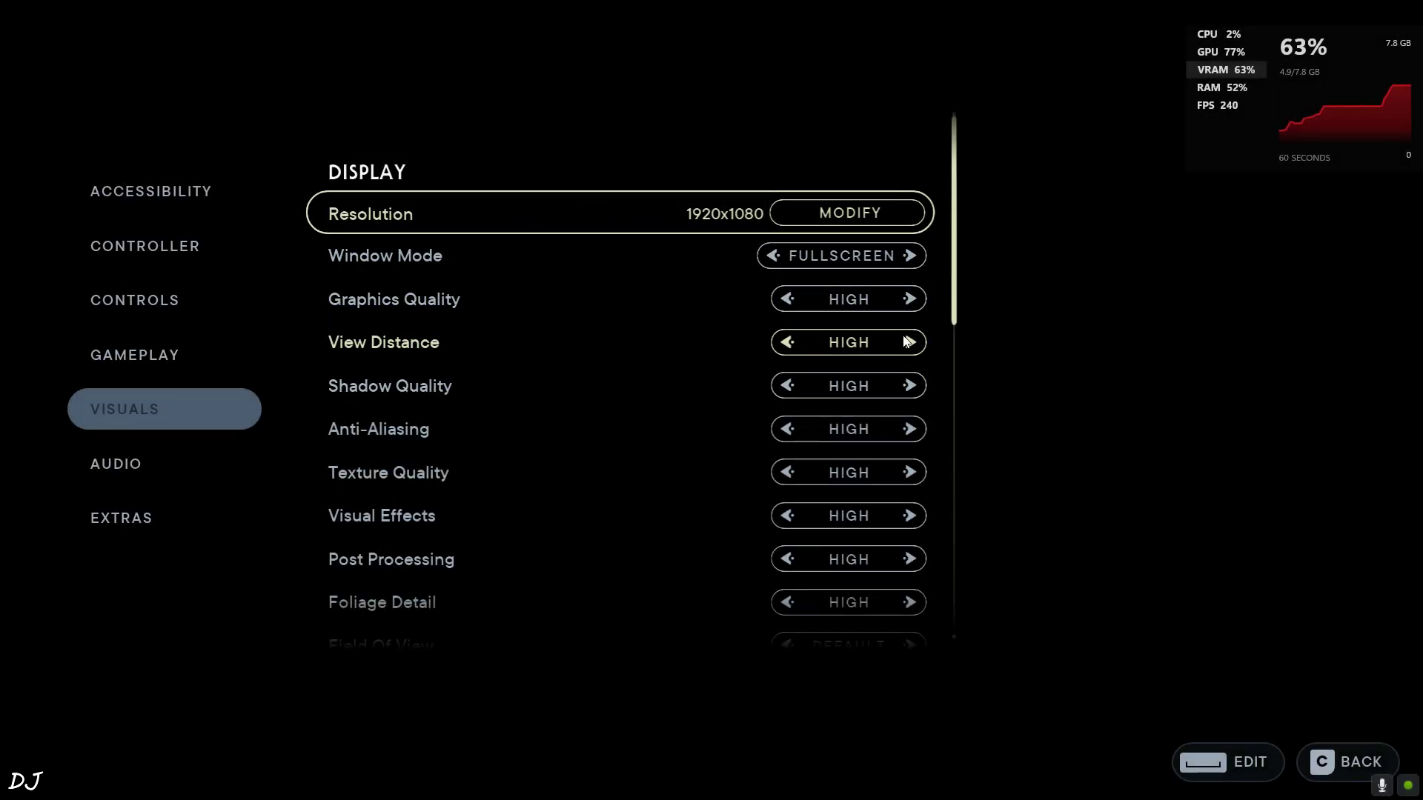
Scroll the Visuals list to check DLSS 3 Upscaler on Quality and Frame Generation unsupported.
scroll(597, 391, "down", 6)
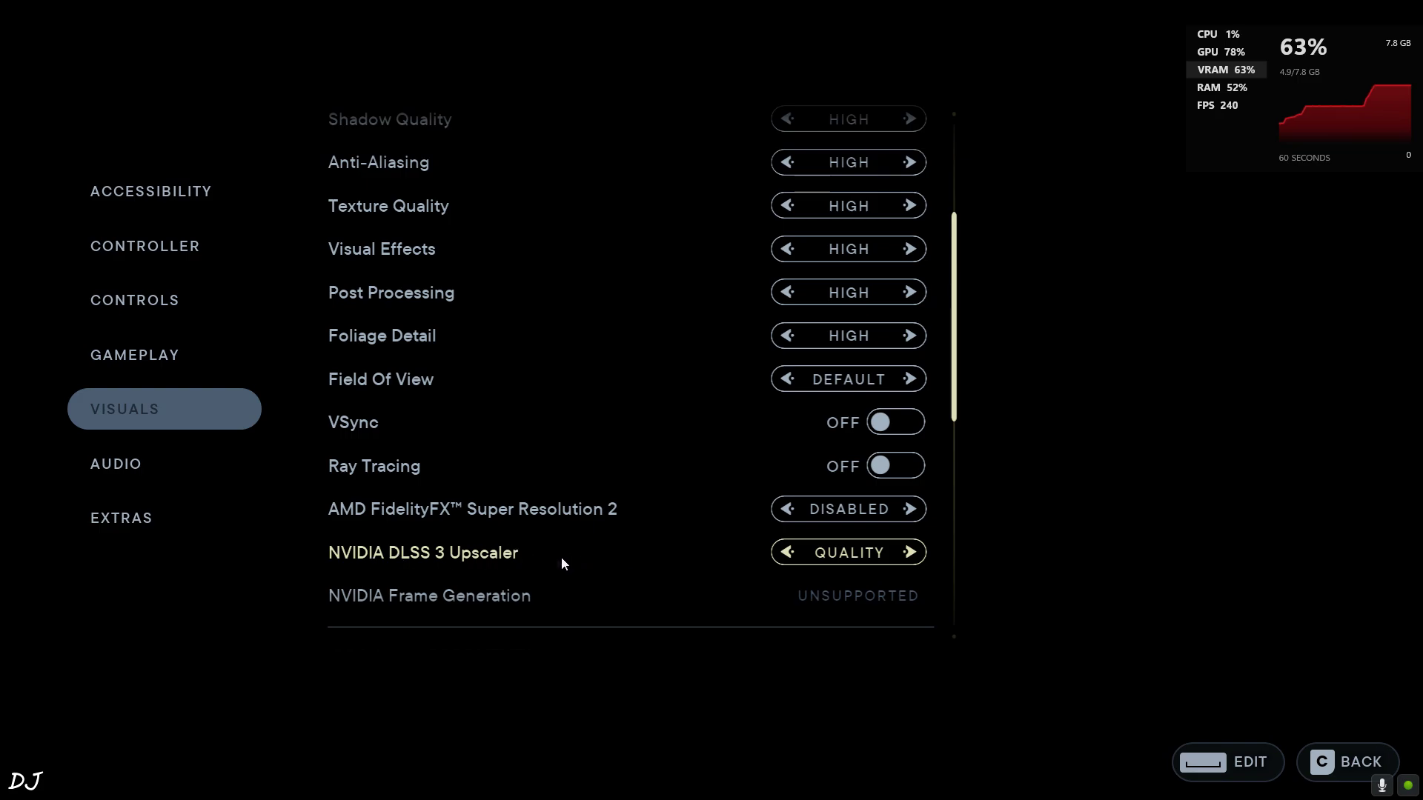
scroll(367, 463, "down", 3)
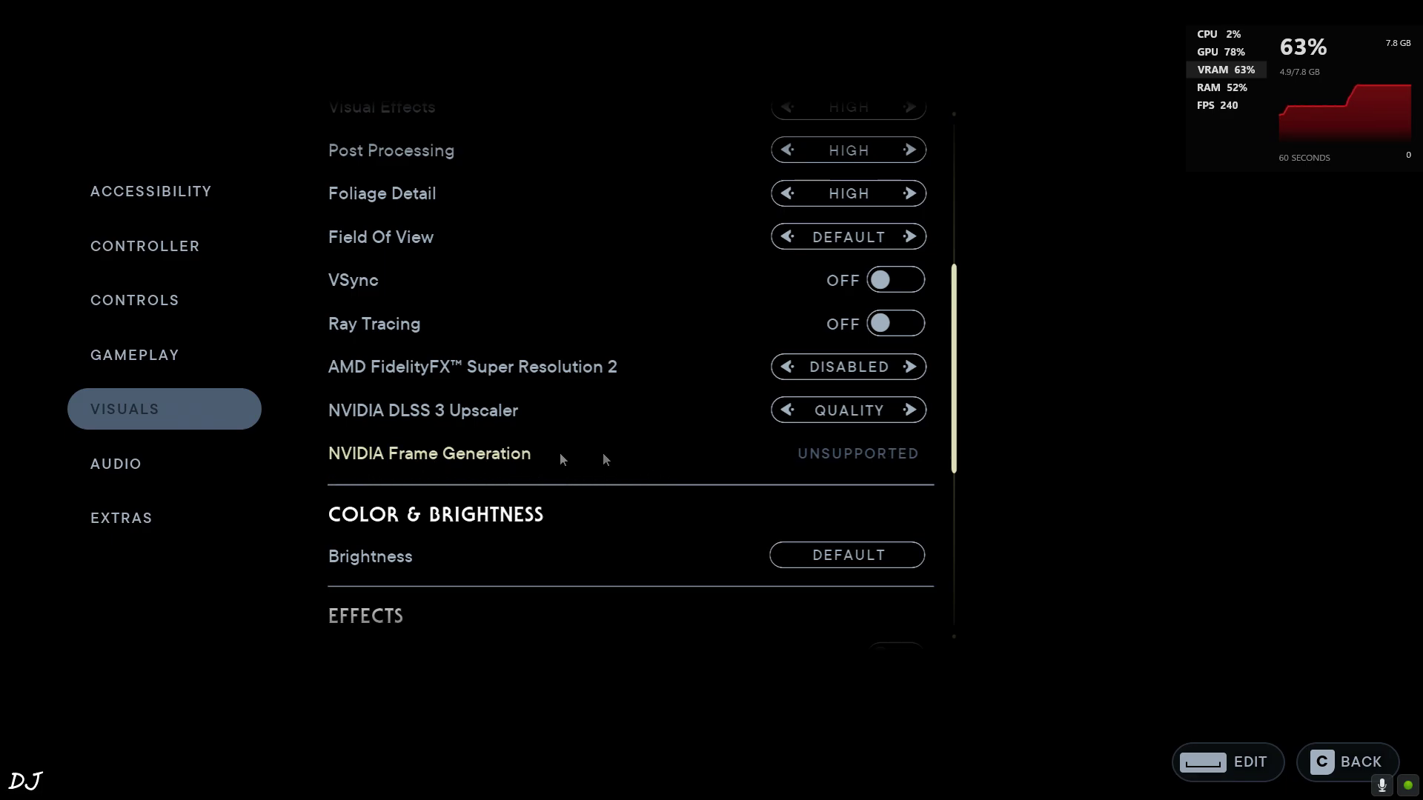
scroll(624, 448, "down", 5)
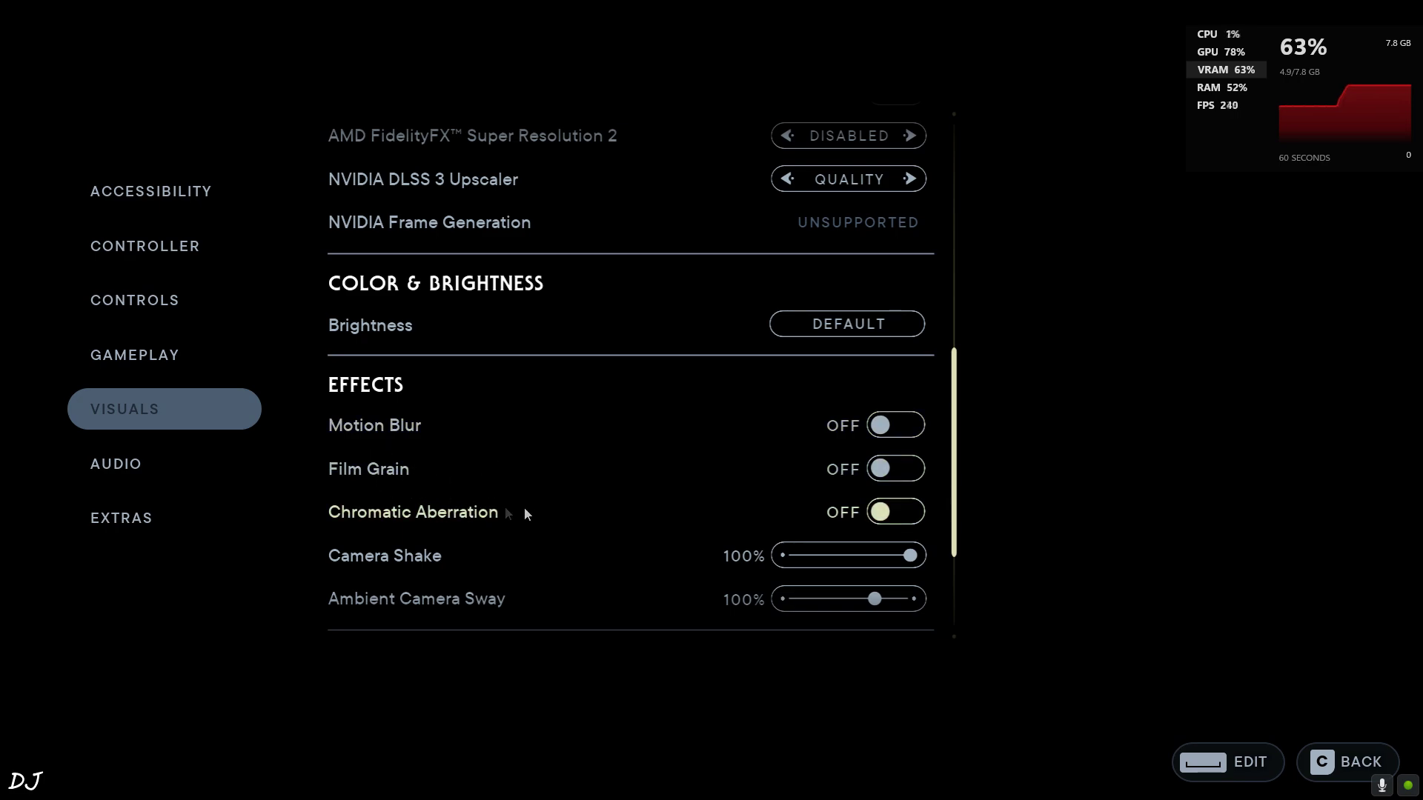
scroll(582, 539, "down", 5)
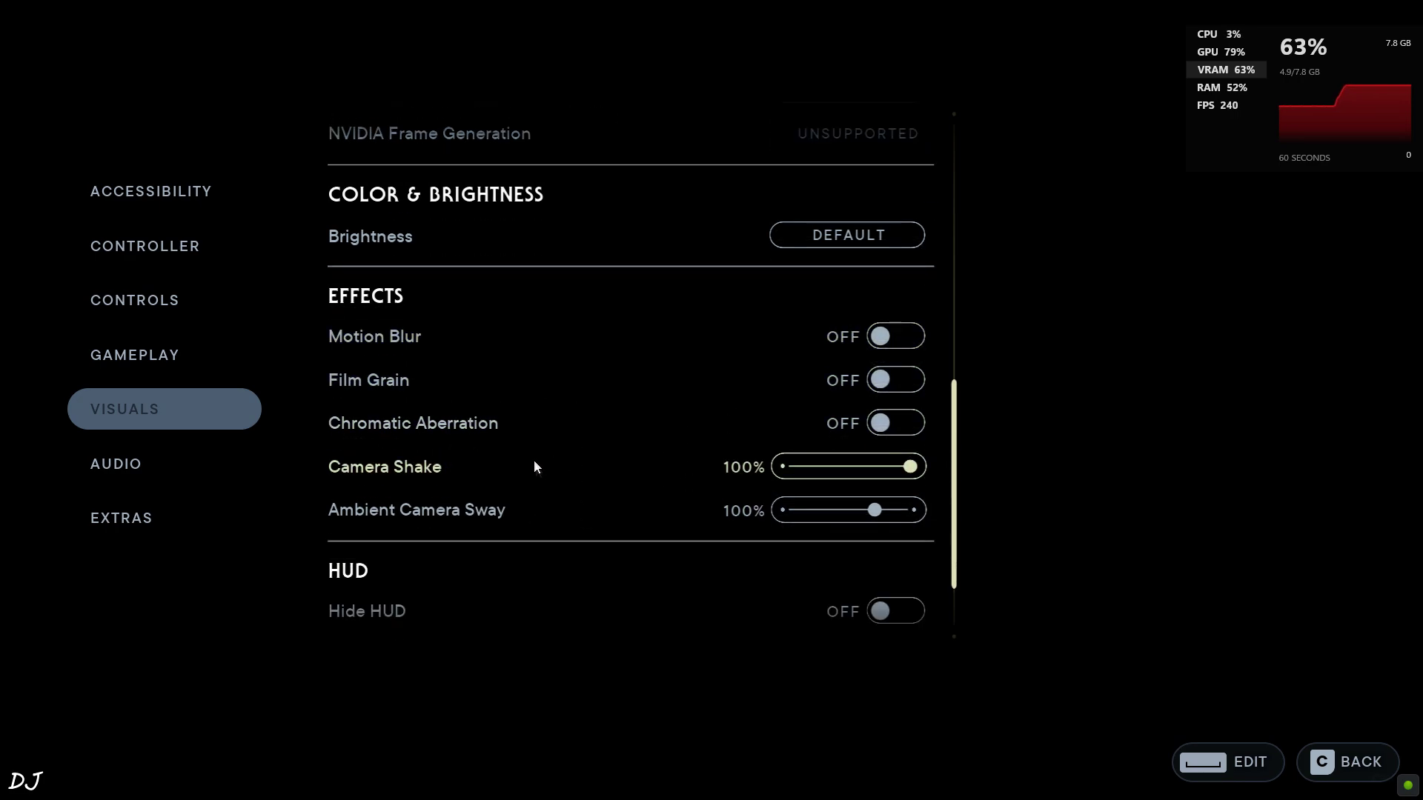
Exit settings, run the character across the canyon, then bring up the OptiScaler overlay.
key("c")
key("c")
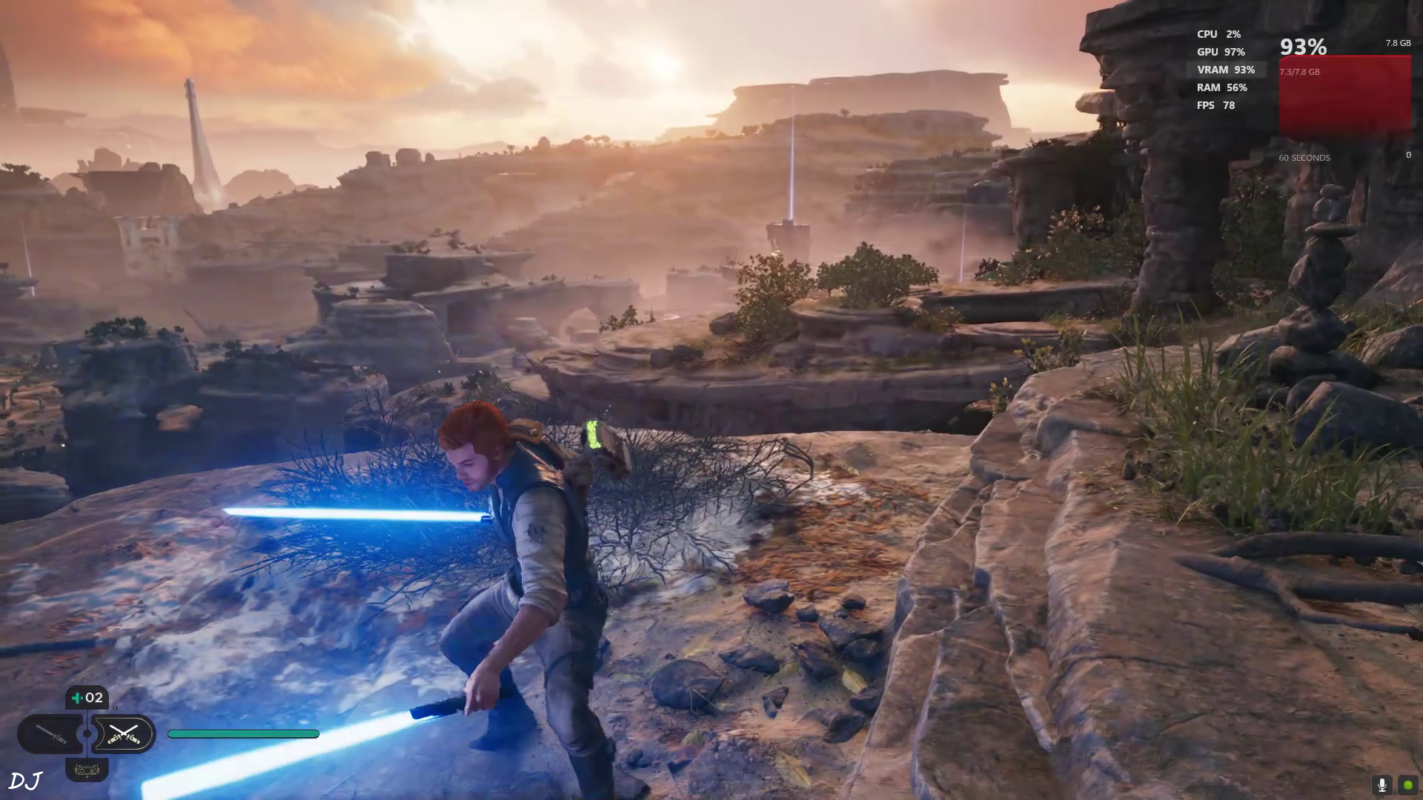
key("space")
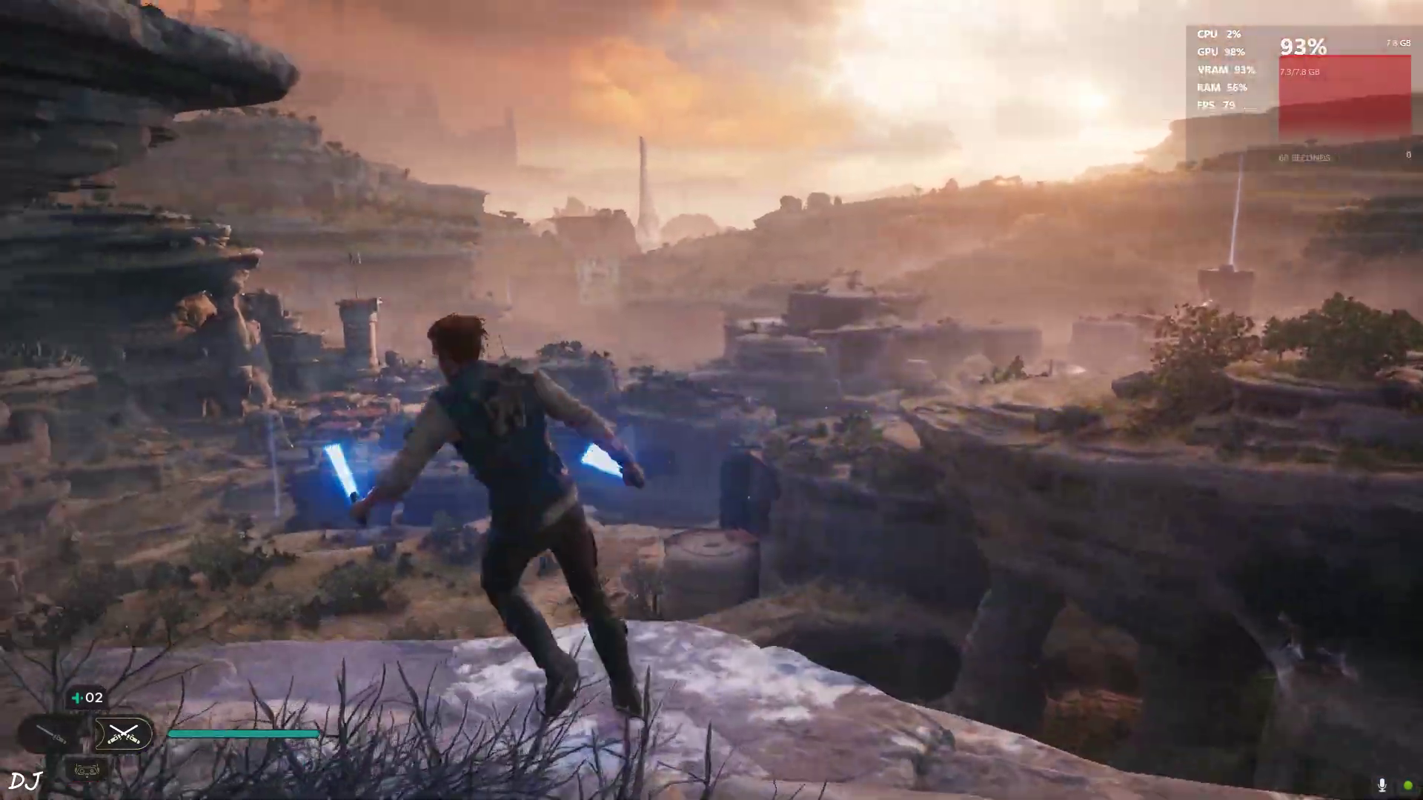
key("w")
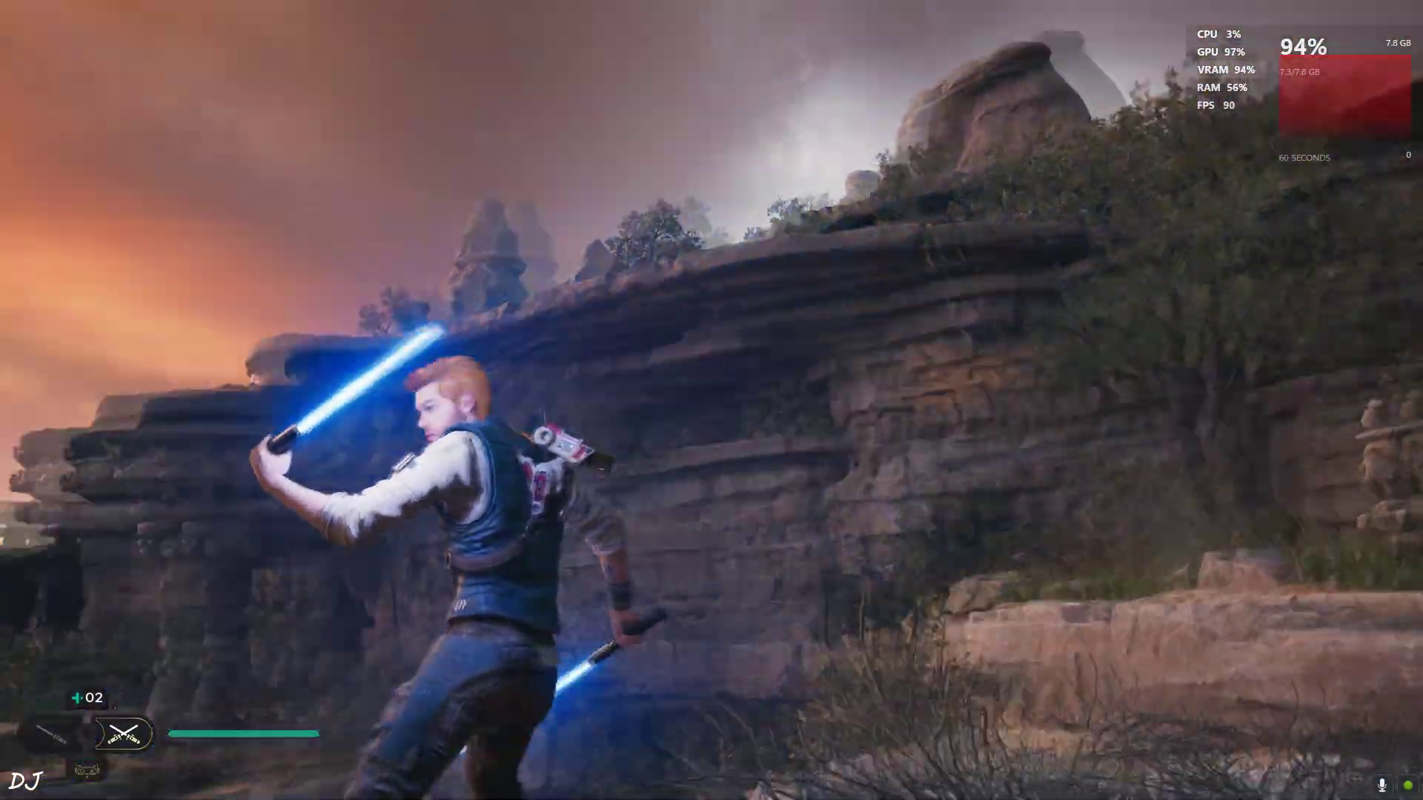
key("w")
key("w")
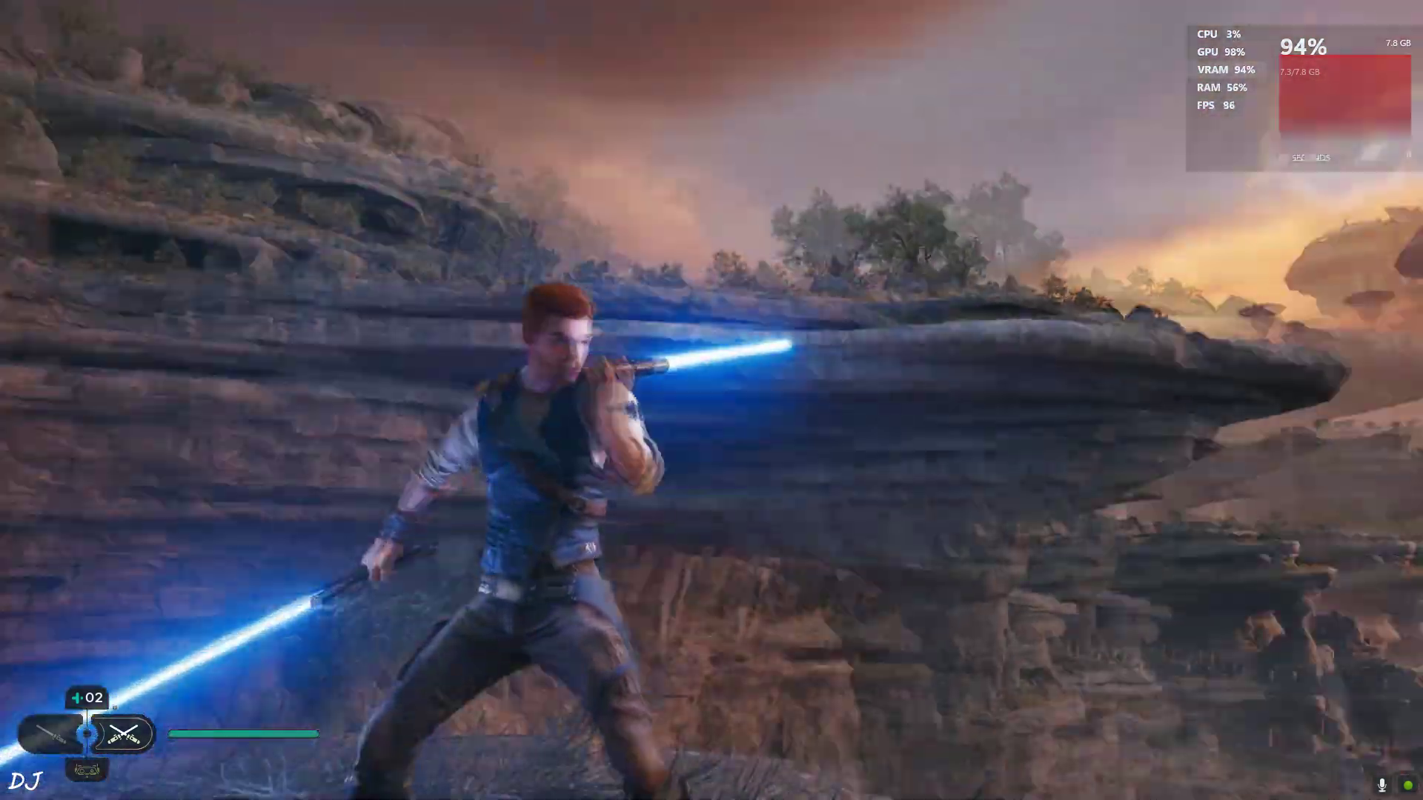
key("w")
key("Insert")
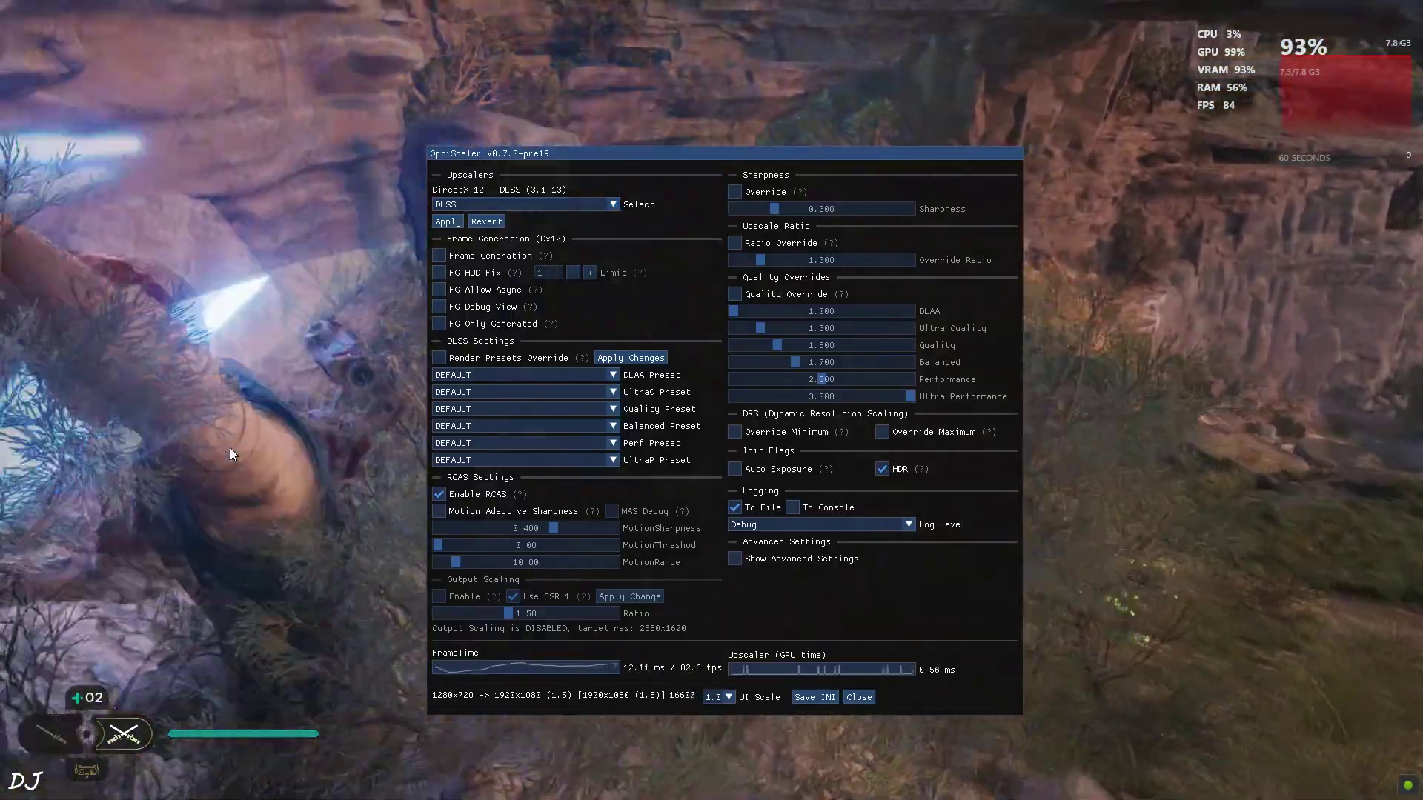
Pause into the Journey menu, keep DLSS as OptiScaler's upscaler, and close the settings.
key("Insert")
key("Escape")
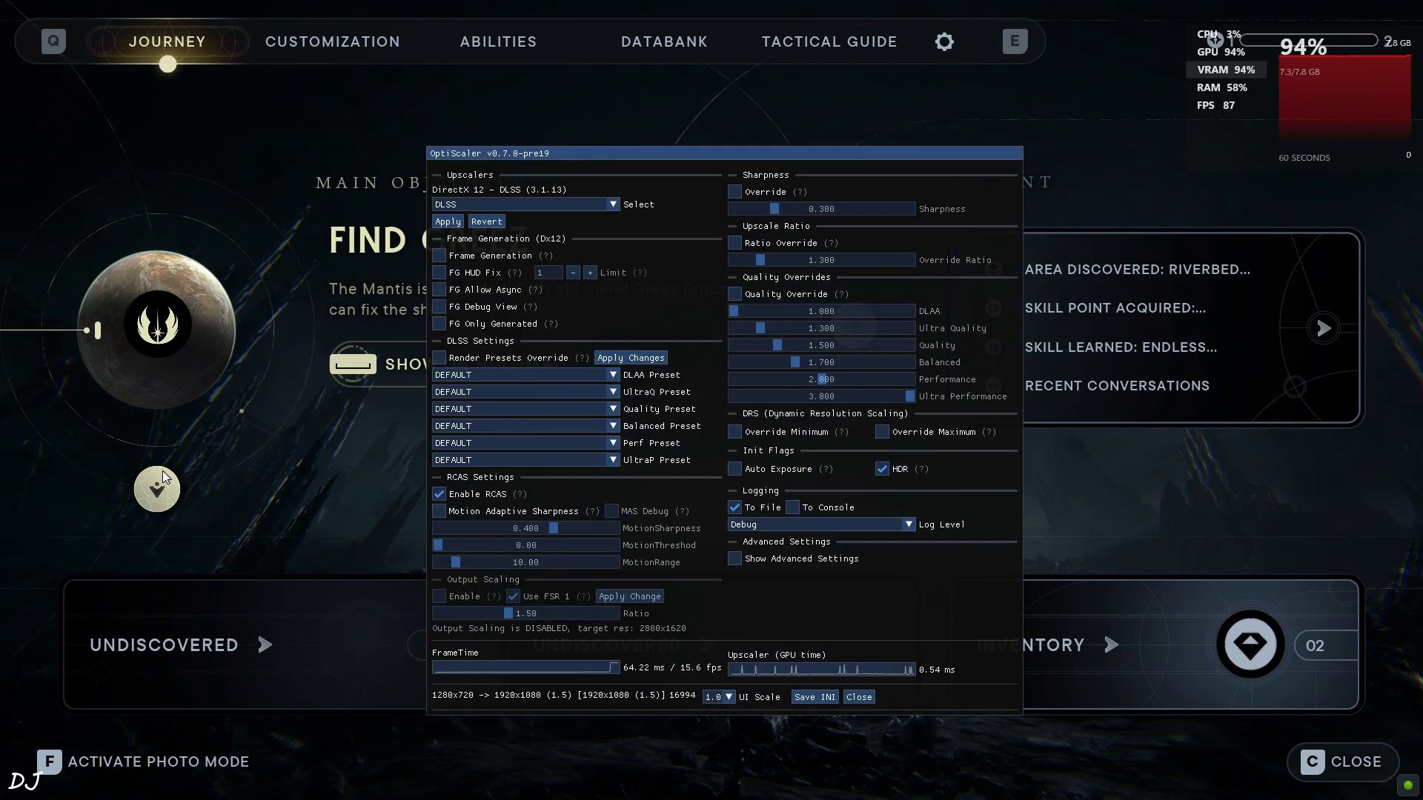
left_click(489, 207)
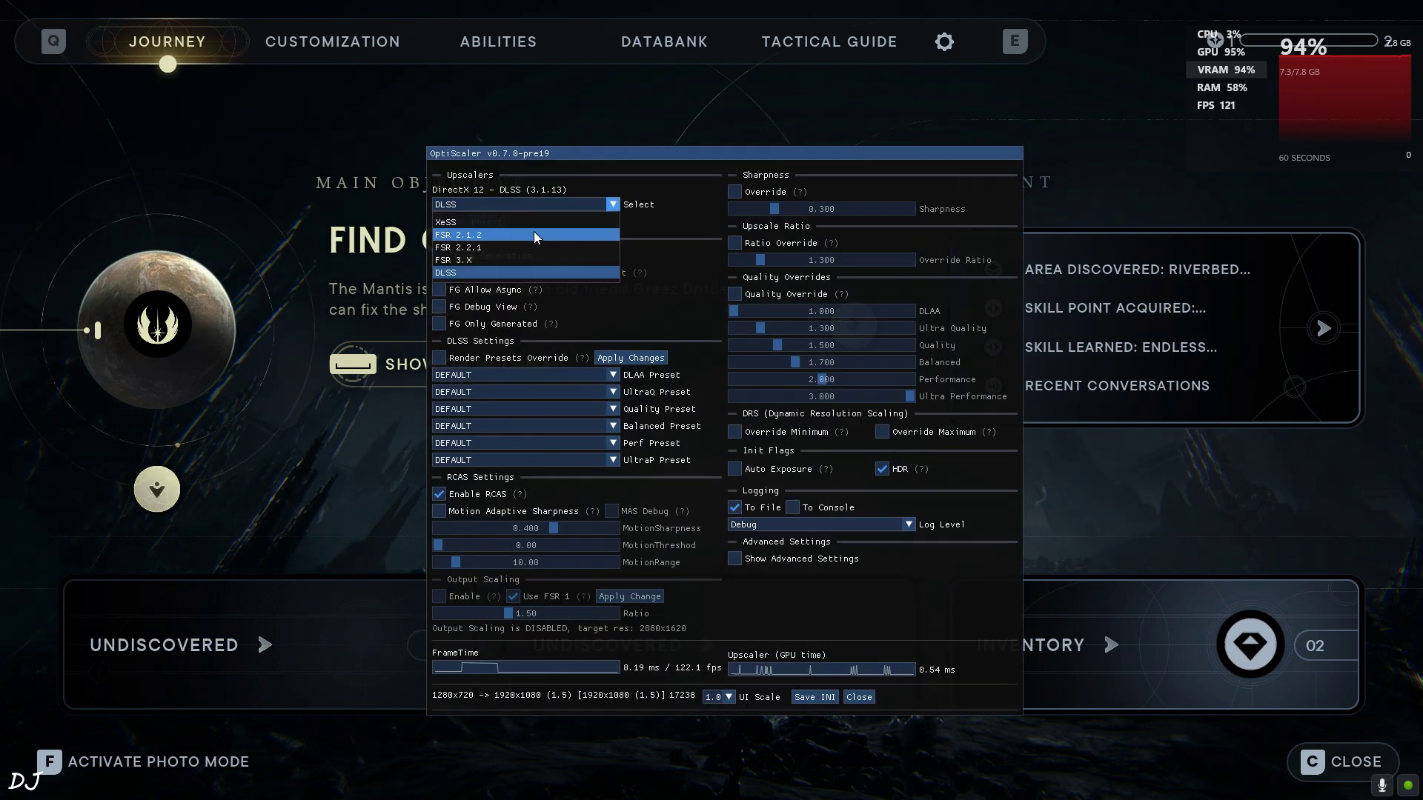
left_click(468, 272)
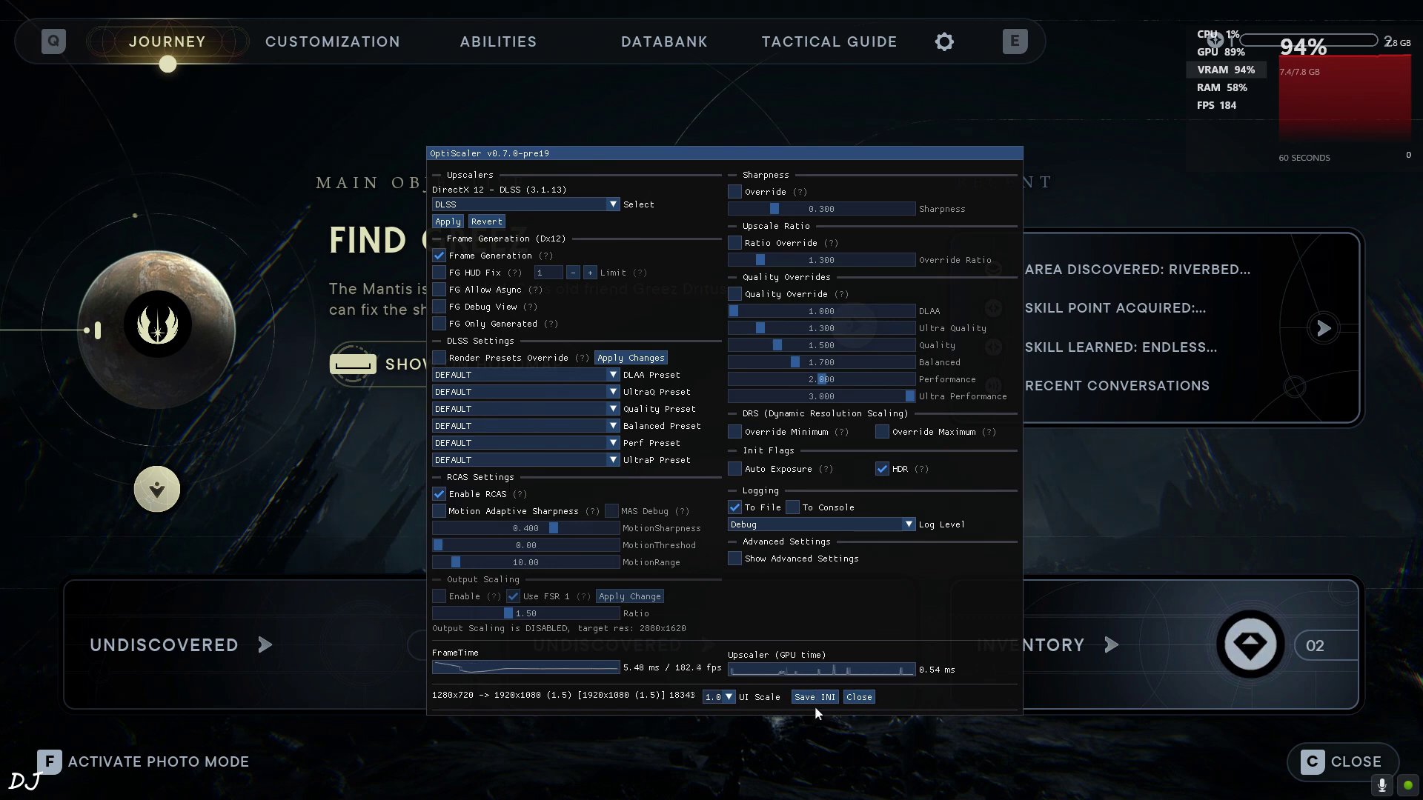
left_click(854, 698)
Leave the Journey menu and roam the desert canyon at about 120 fps with dual lightsabers ignited.
key("Escape")
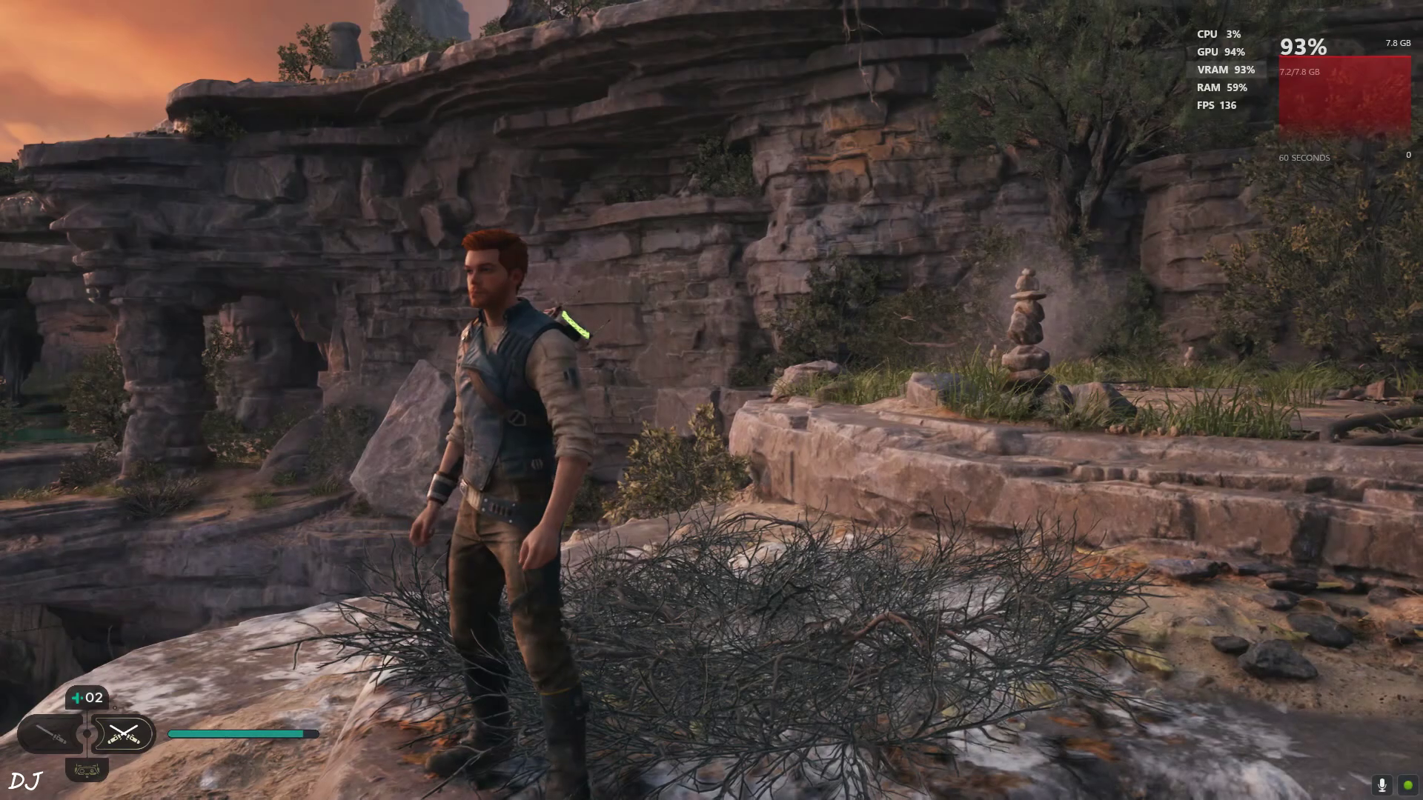
key("d")
key("w")
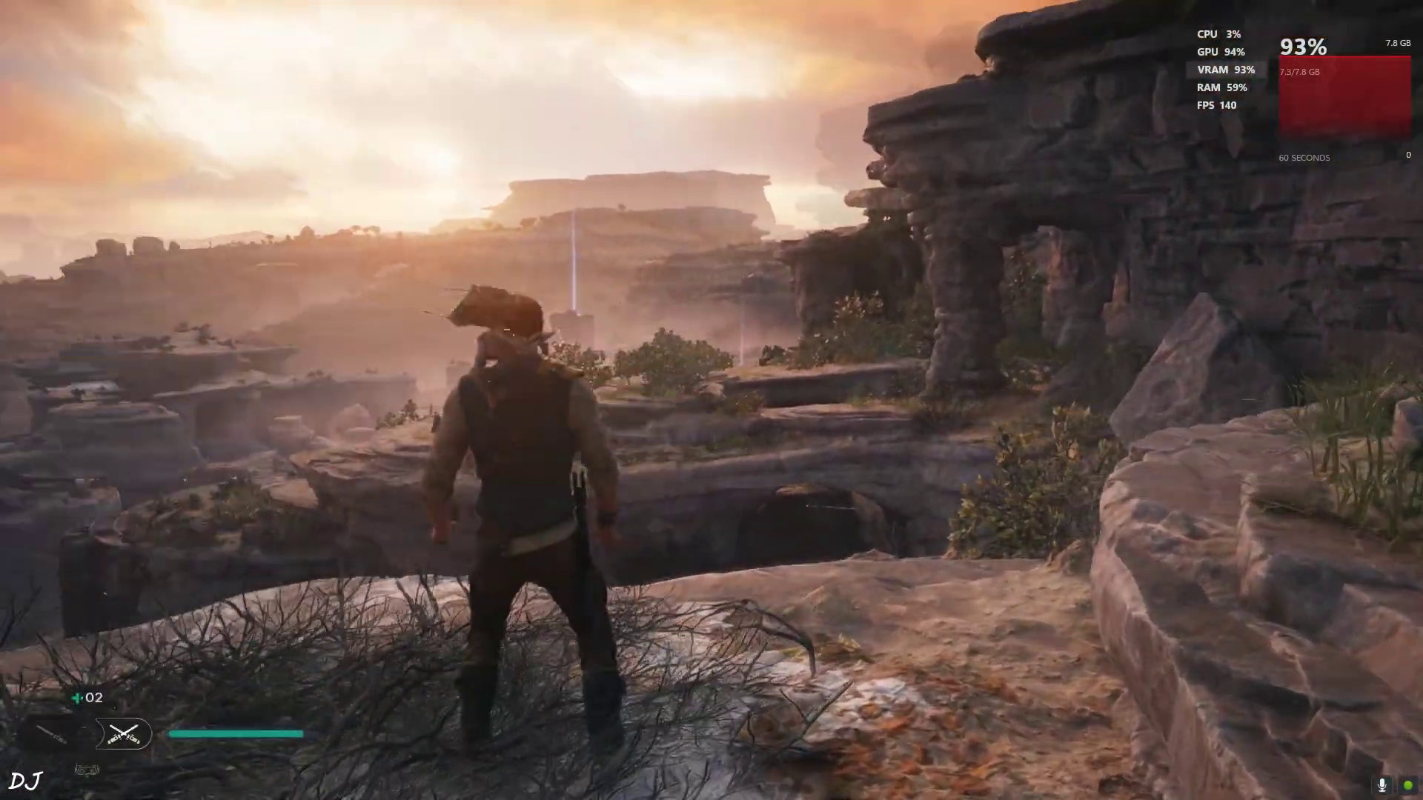
mouse_move(711, 400)
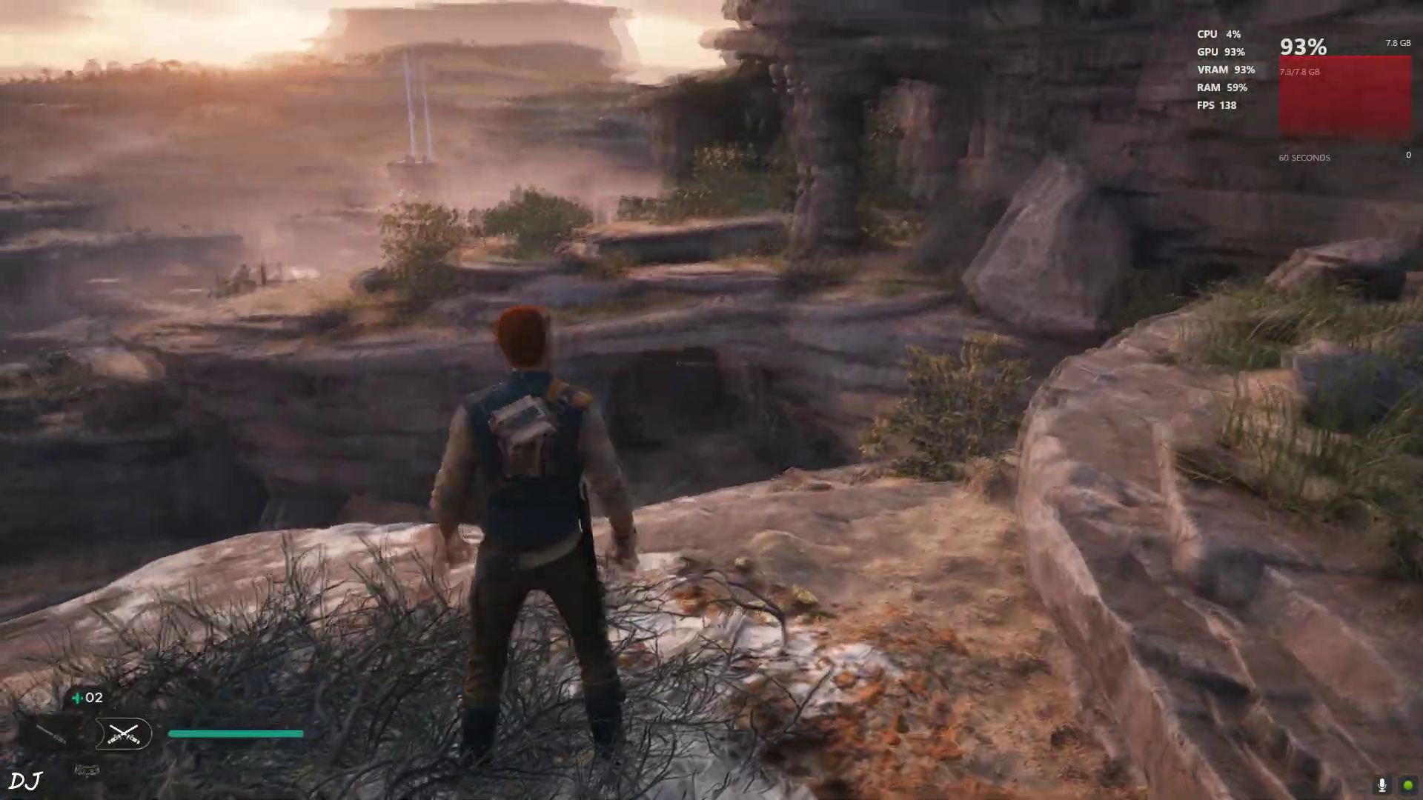
key("a")
key("d")
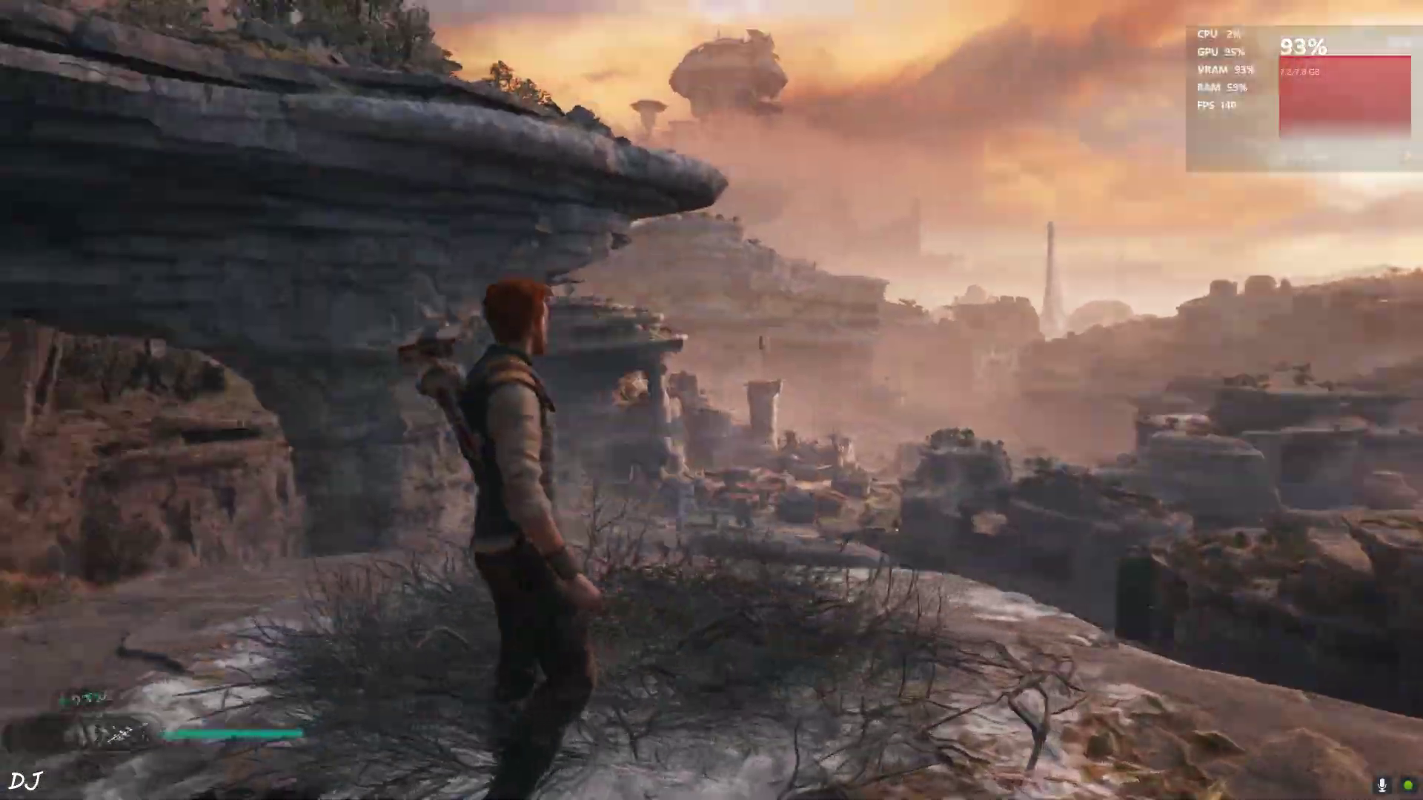
left_click(712, 400)
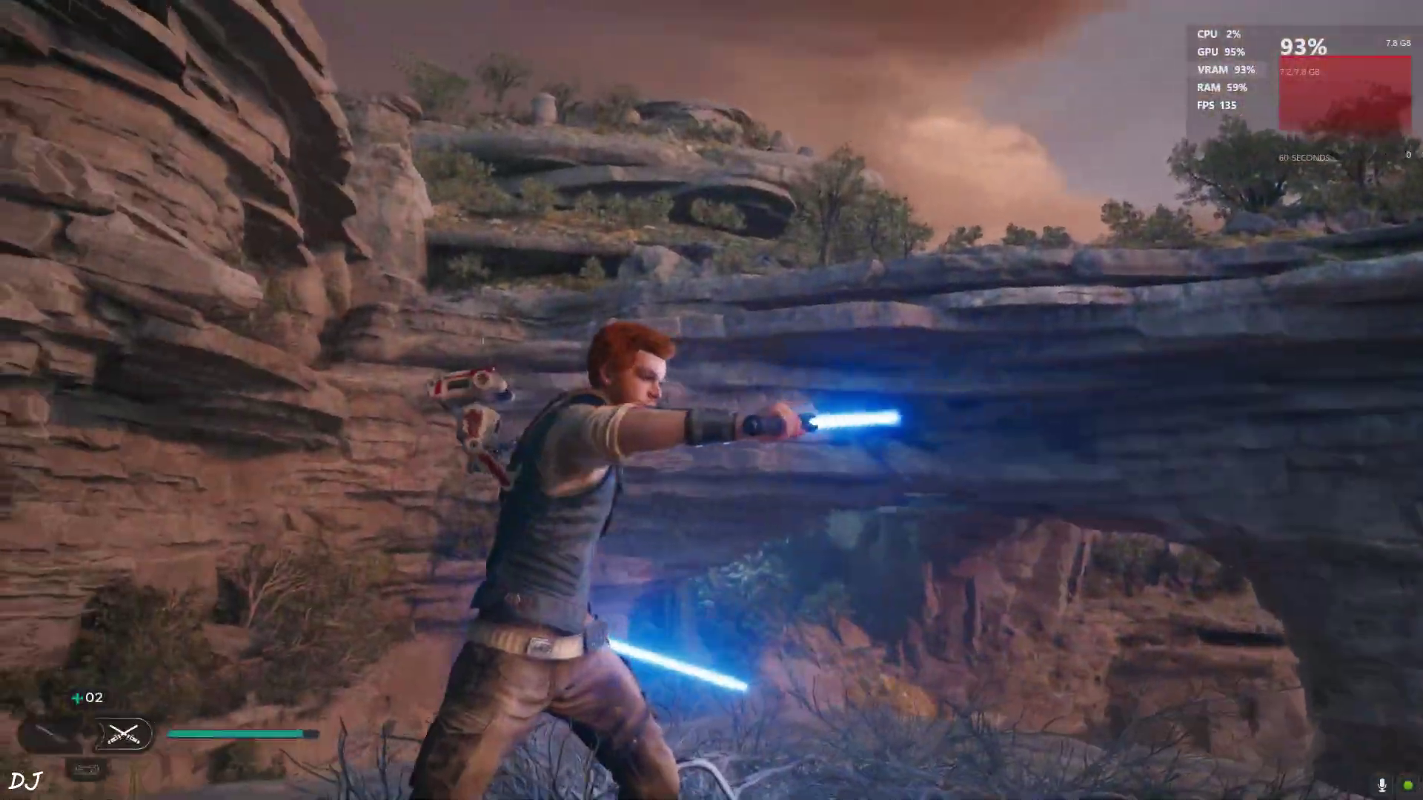
mouse_move(711, 400)
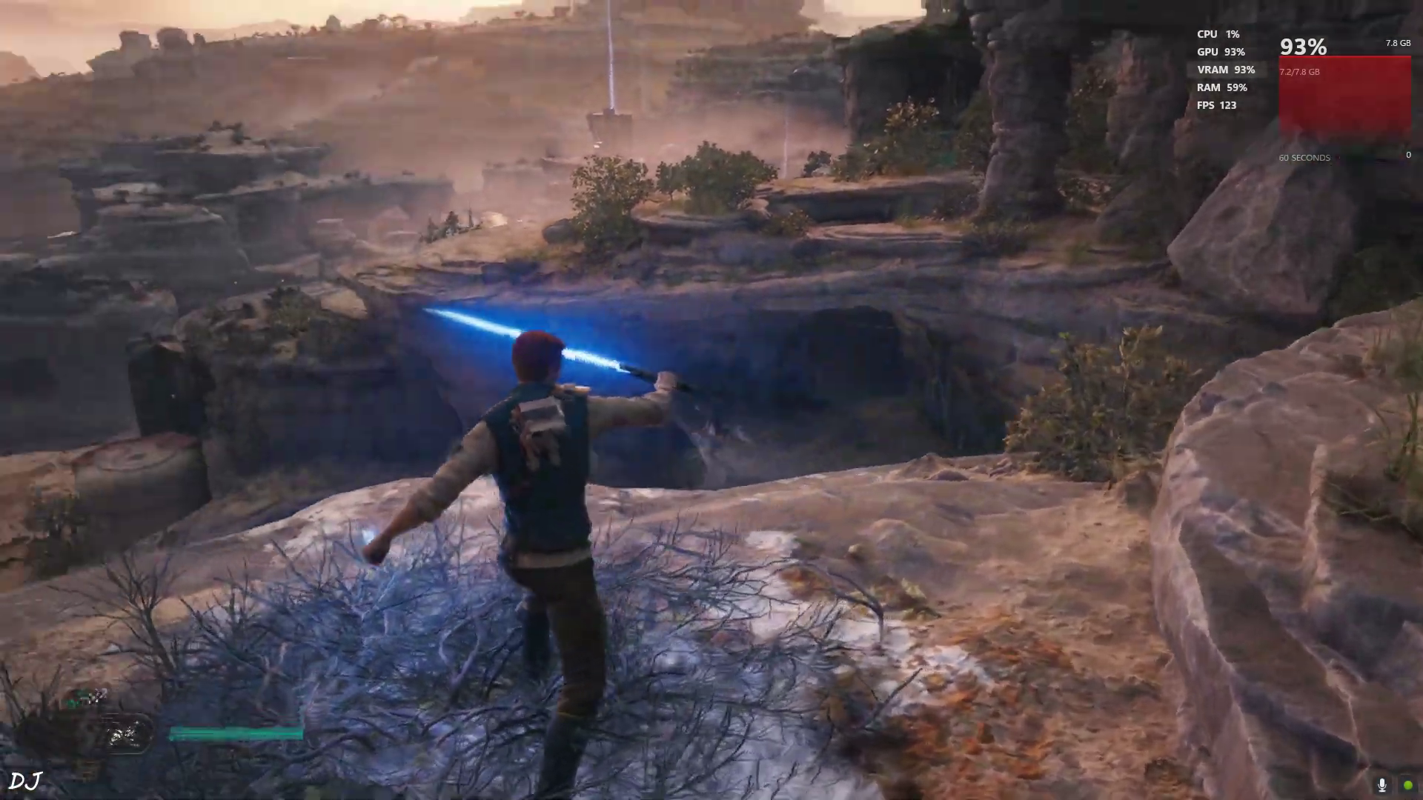
Enable FG Debug View in the OptiScaler overlay over the paused game.
key("Insert")
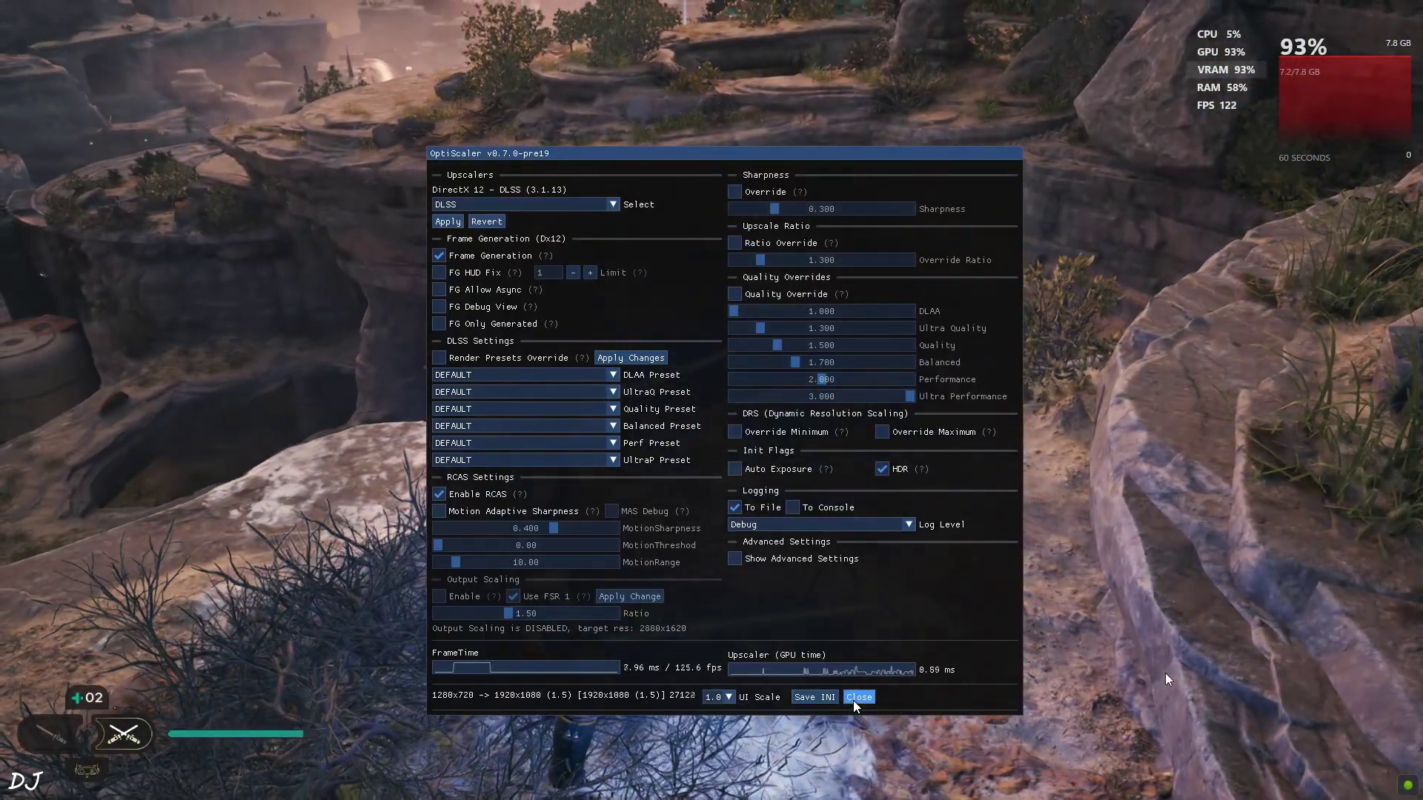
key("Escape")
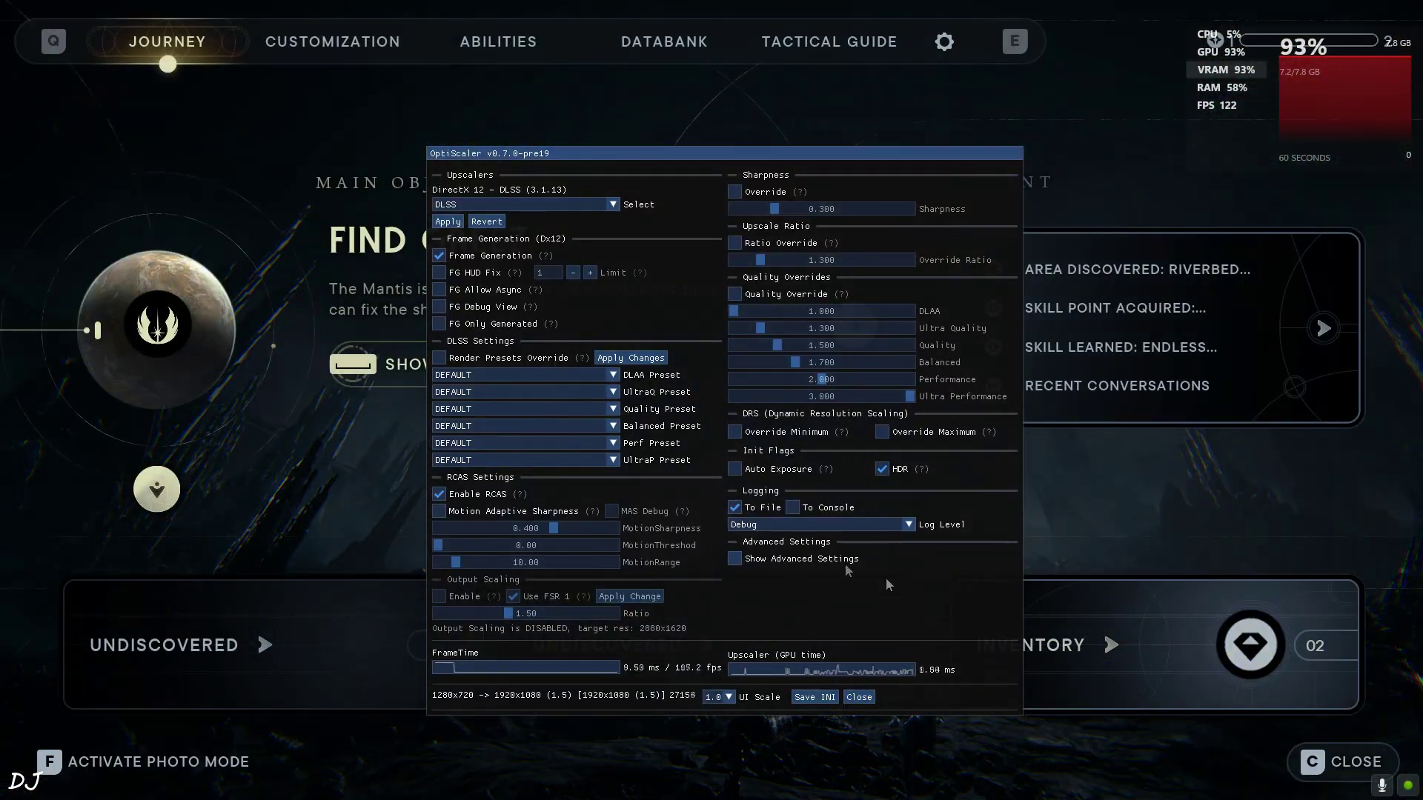
left_click(439, 307)
Close OptiScaler, resume play, then reopen it and enable FG HUD Fix.
left_click(856, 696)
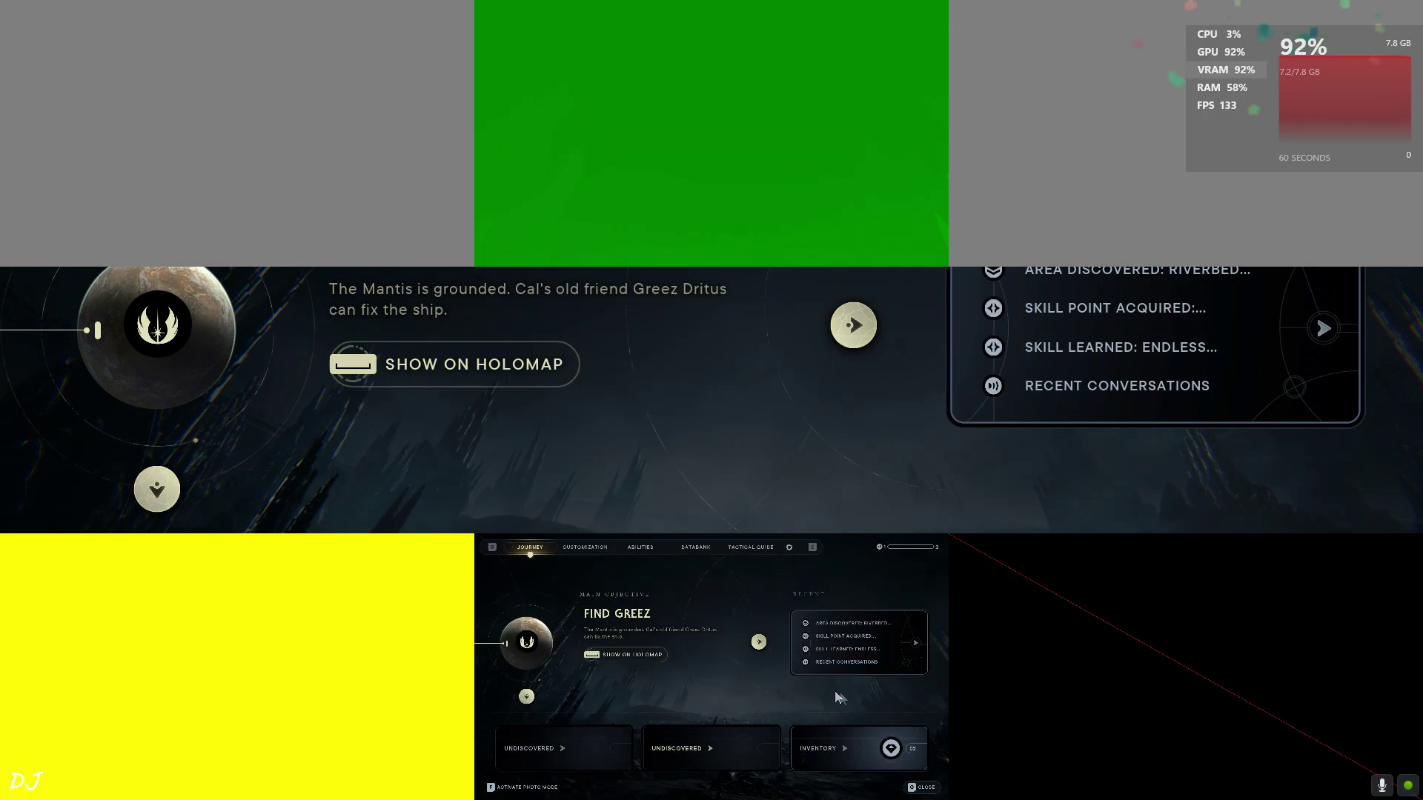
key("Escape")
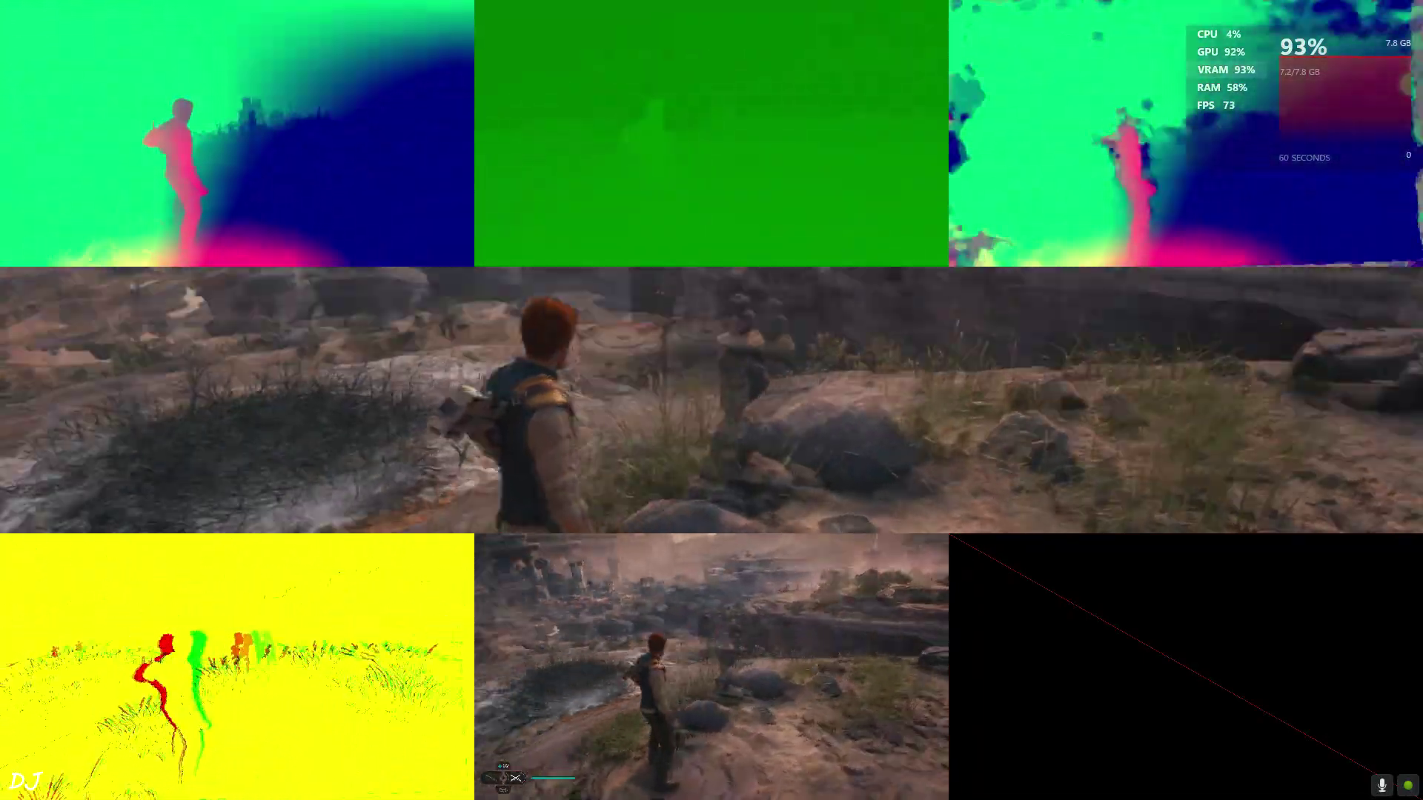
key("Insert")
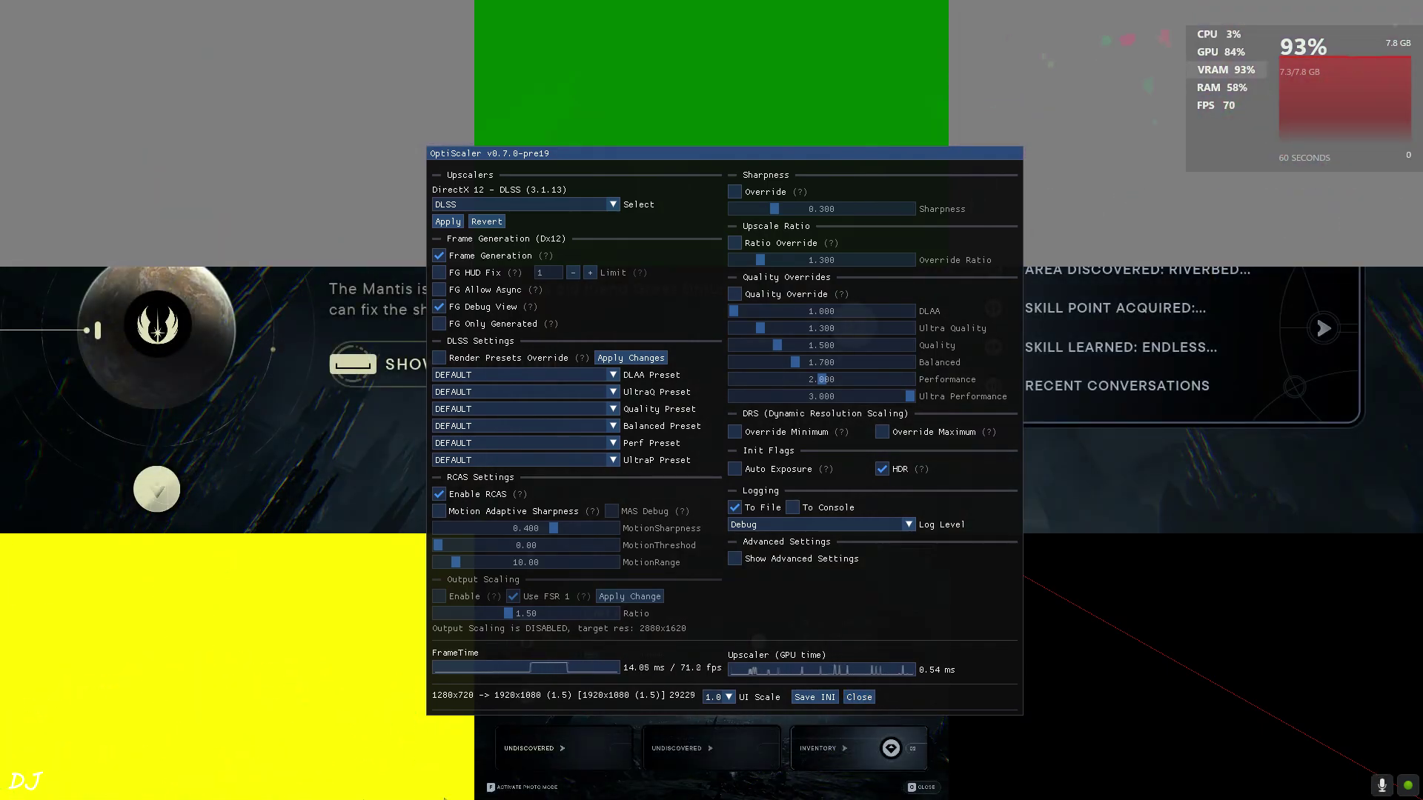
left_click(458, 274)
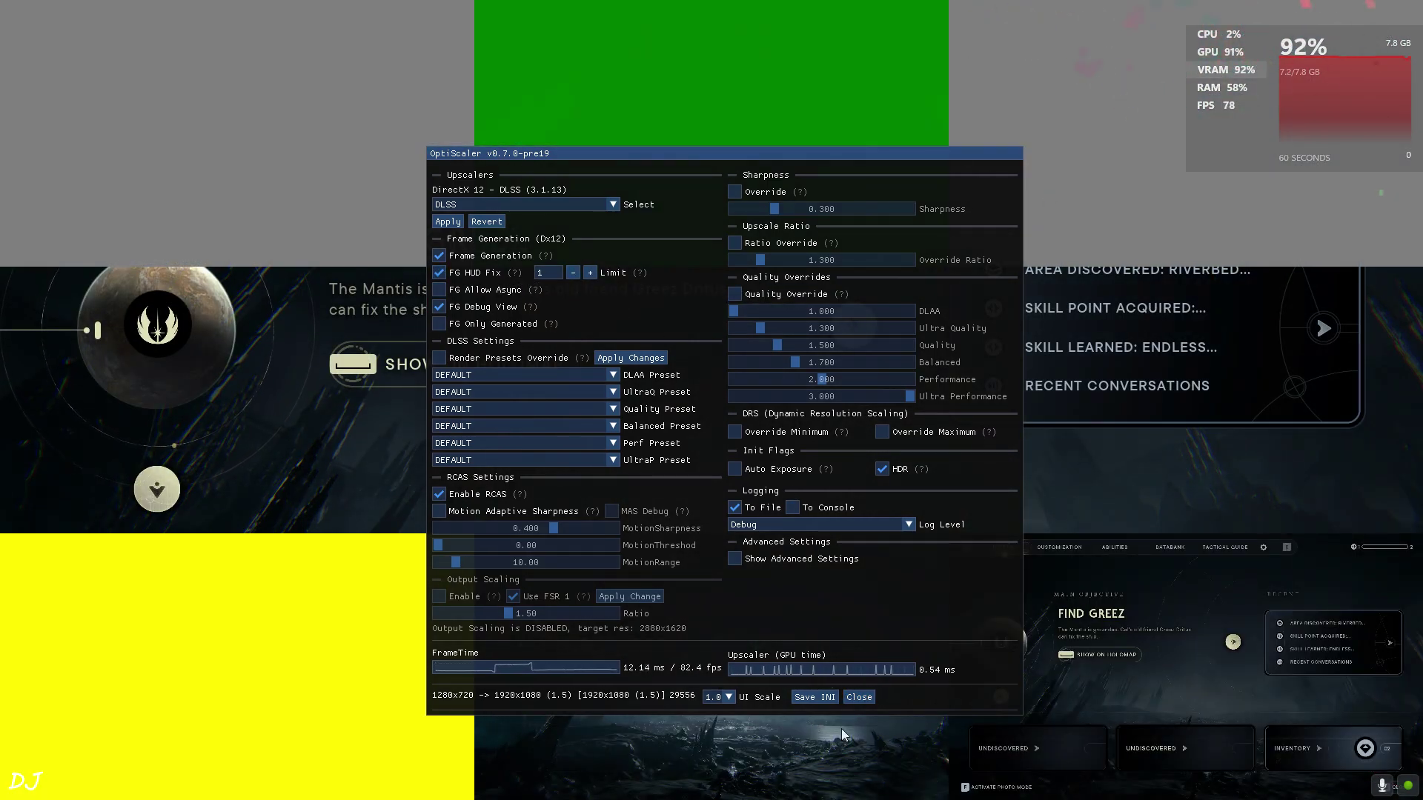
Run over rocks and grass watching the debug quadrants, then reopen OptiScaler with the game paused.
left_click(858, 698)
key("Escape")
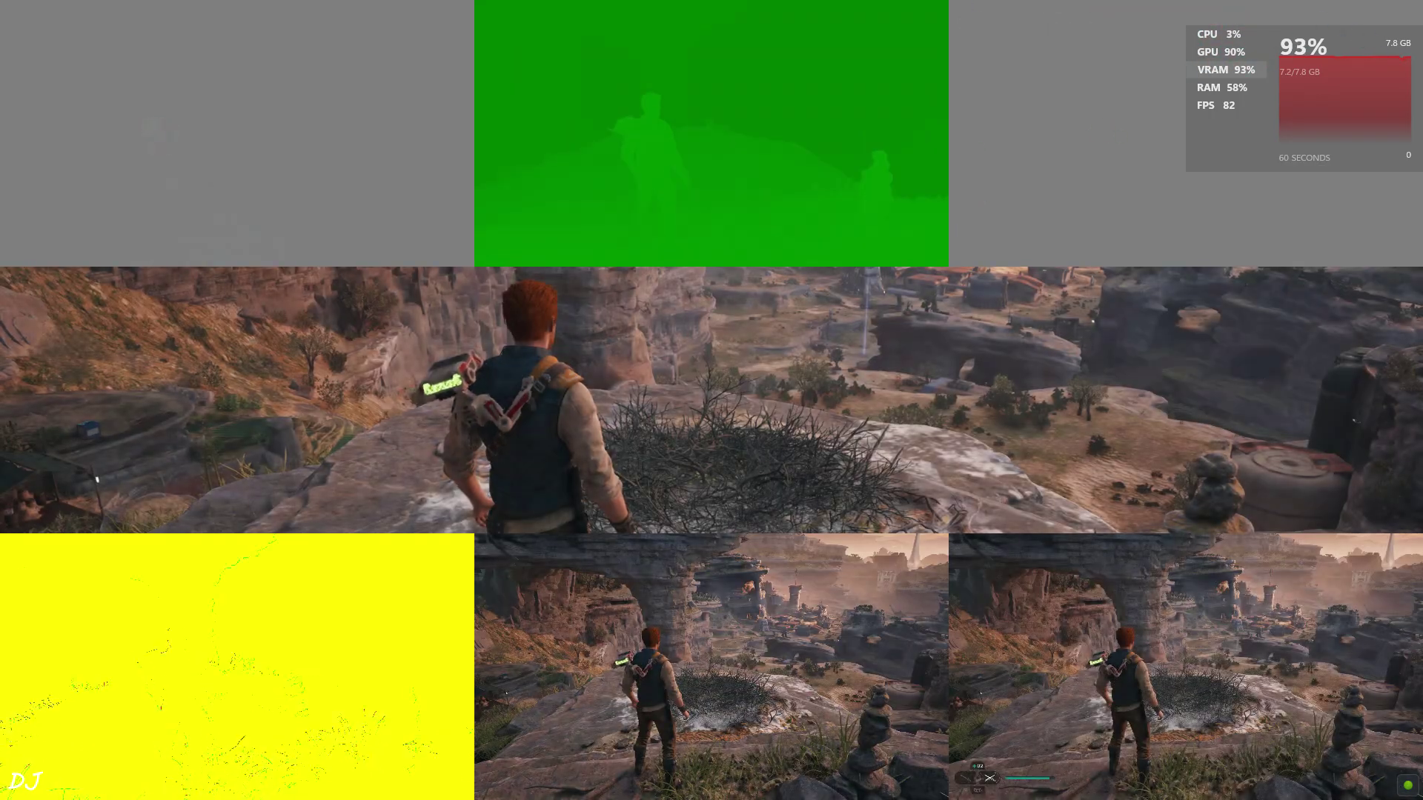
key("w")
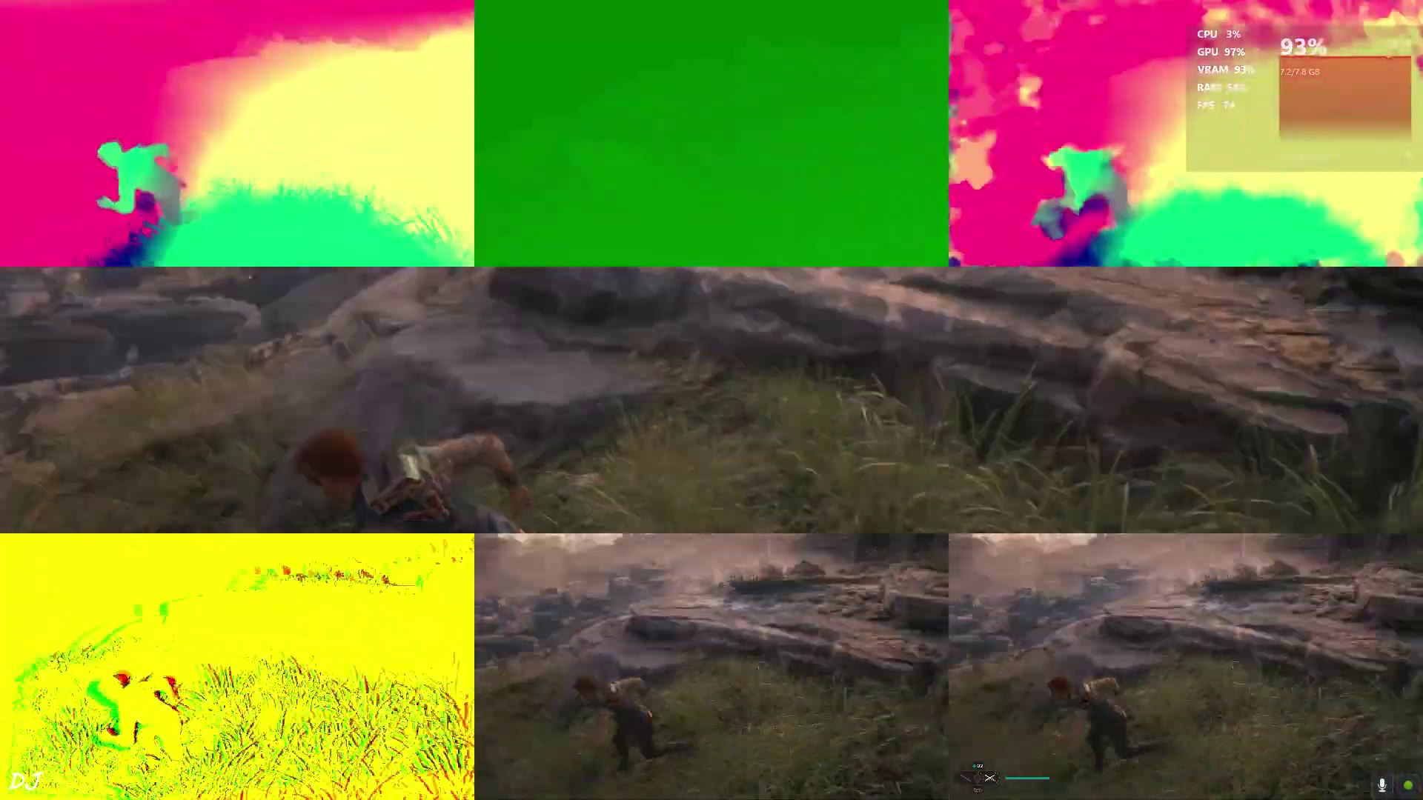
key("w")
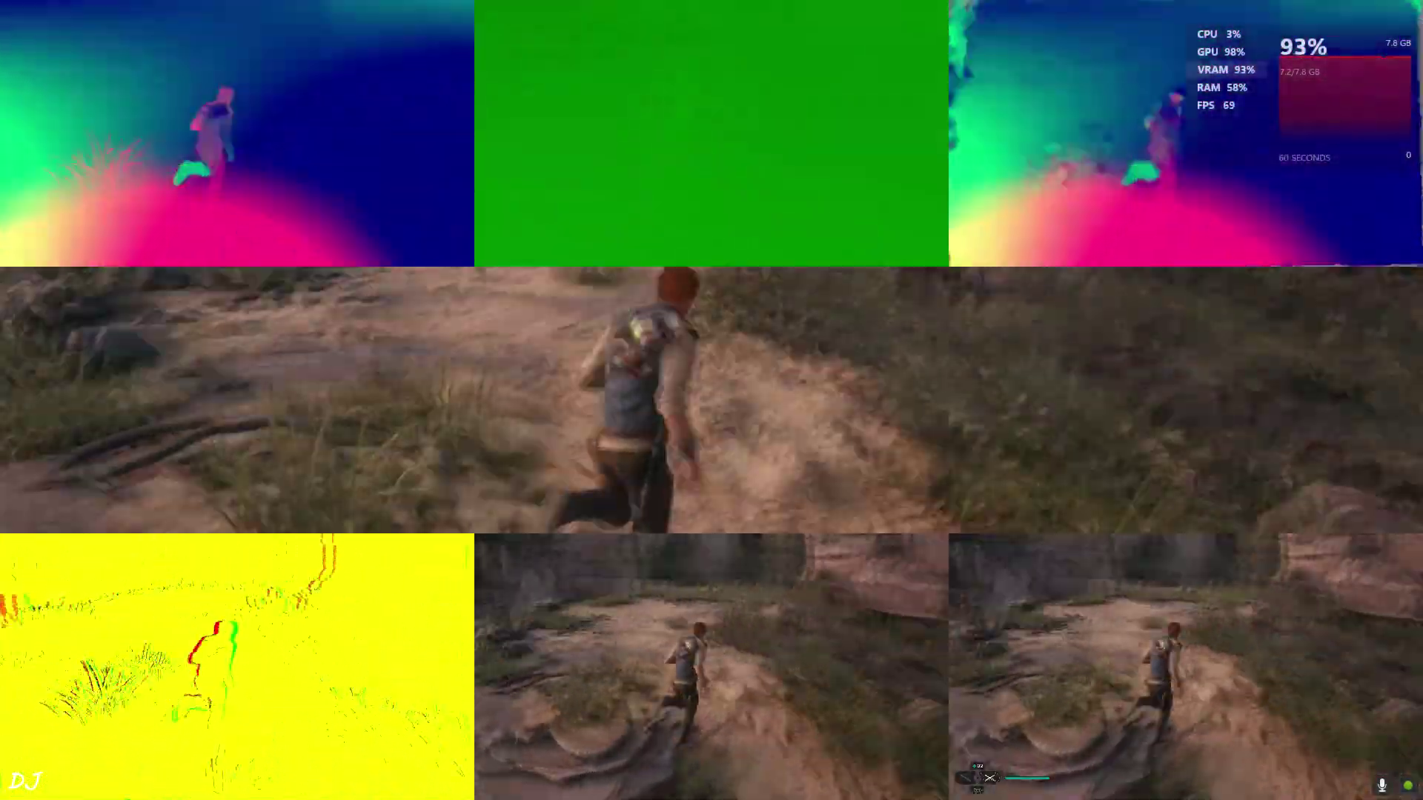
key("w")
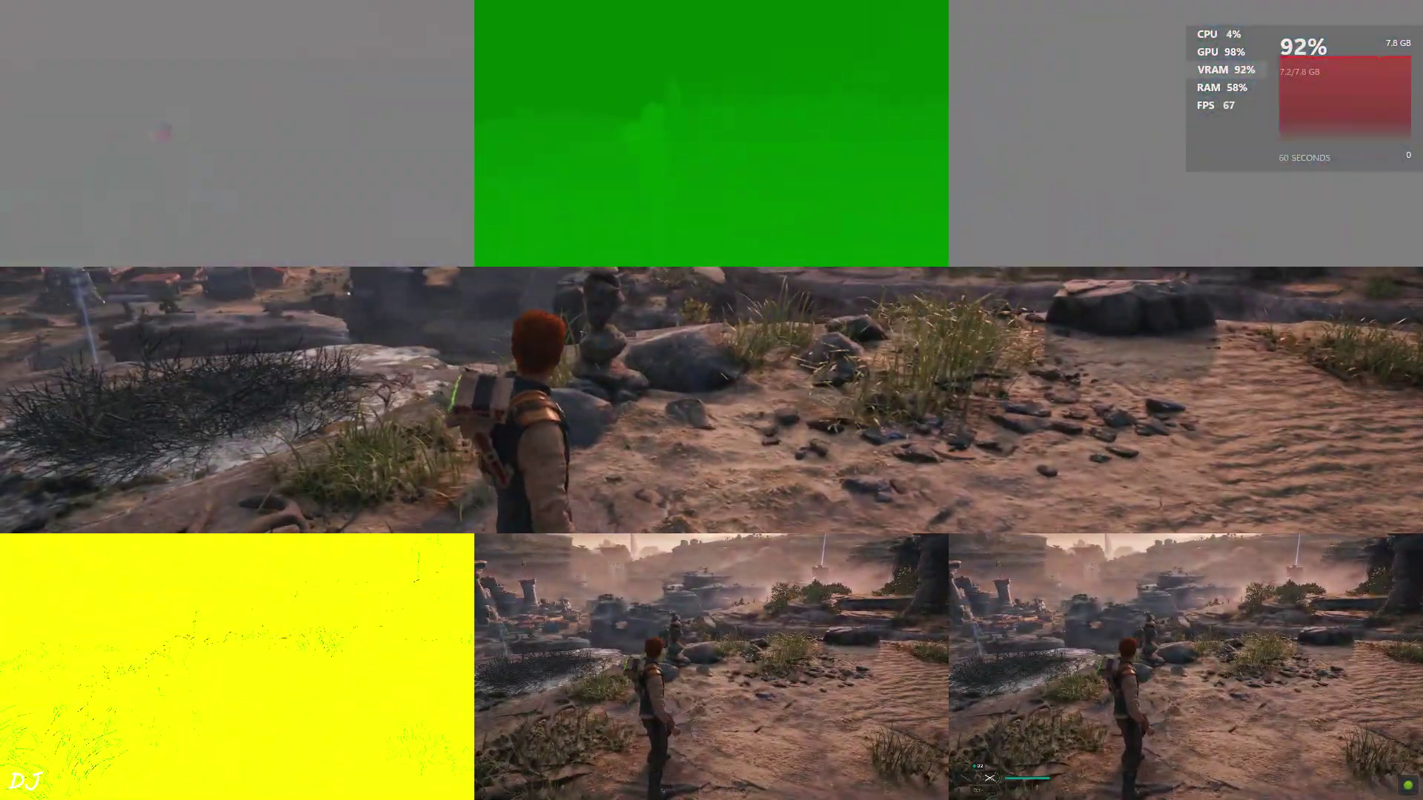
key("Insert")
key("Escape")
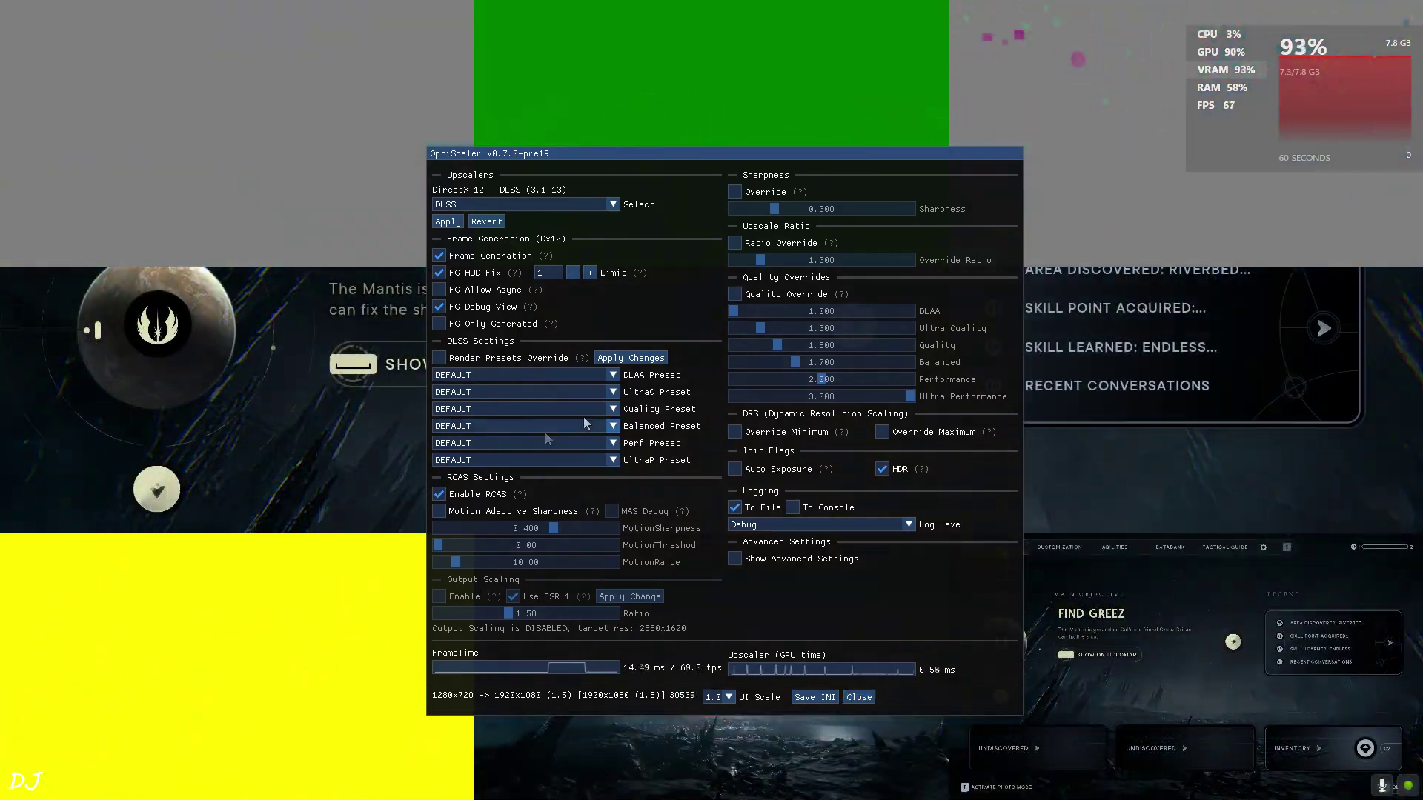
Turn off FG Debug View, close OptiScaler and run along the ledge.
left_click(438, 306)
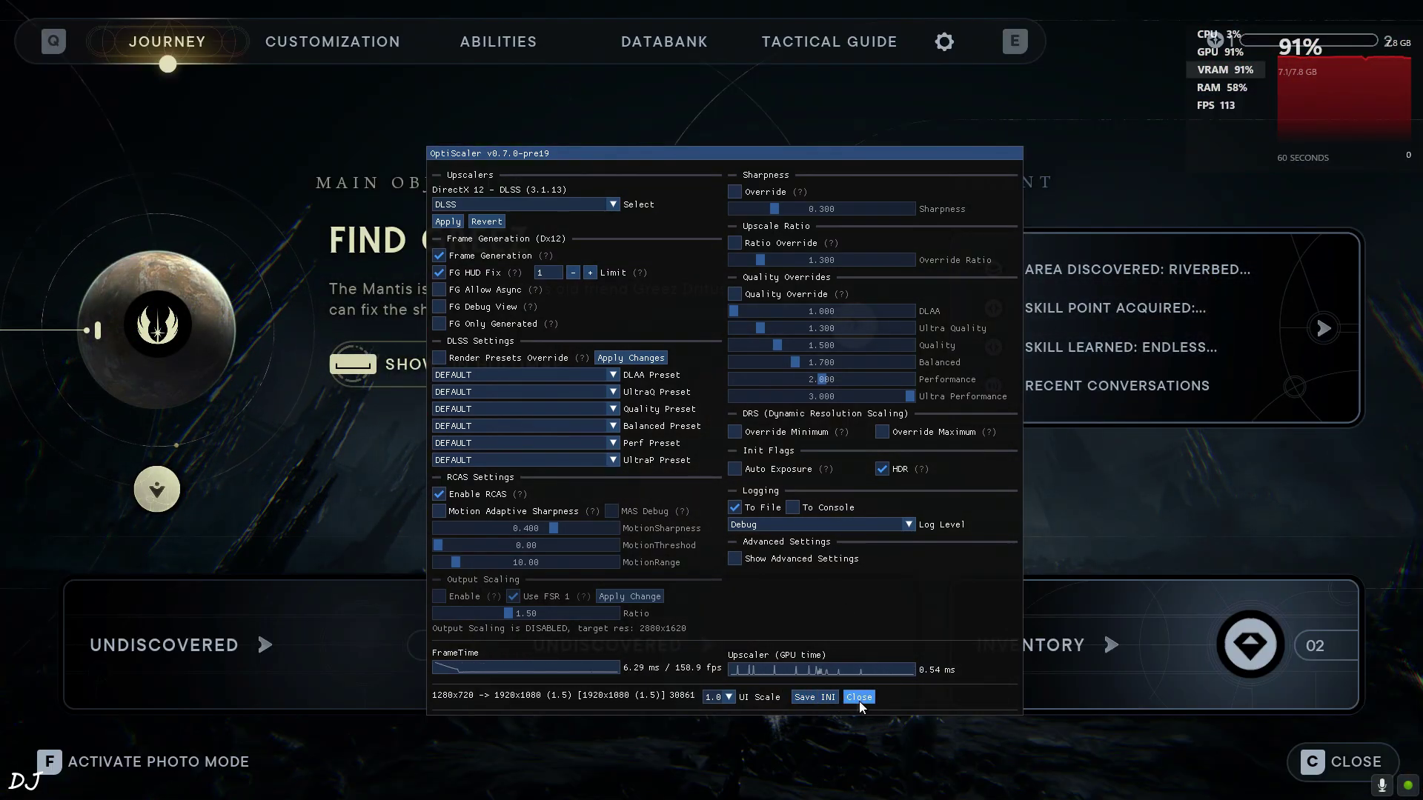
key("c")
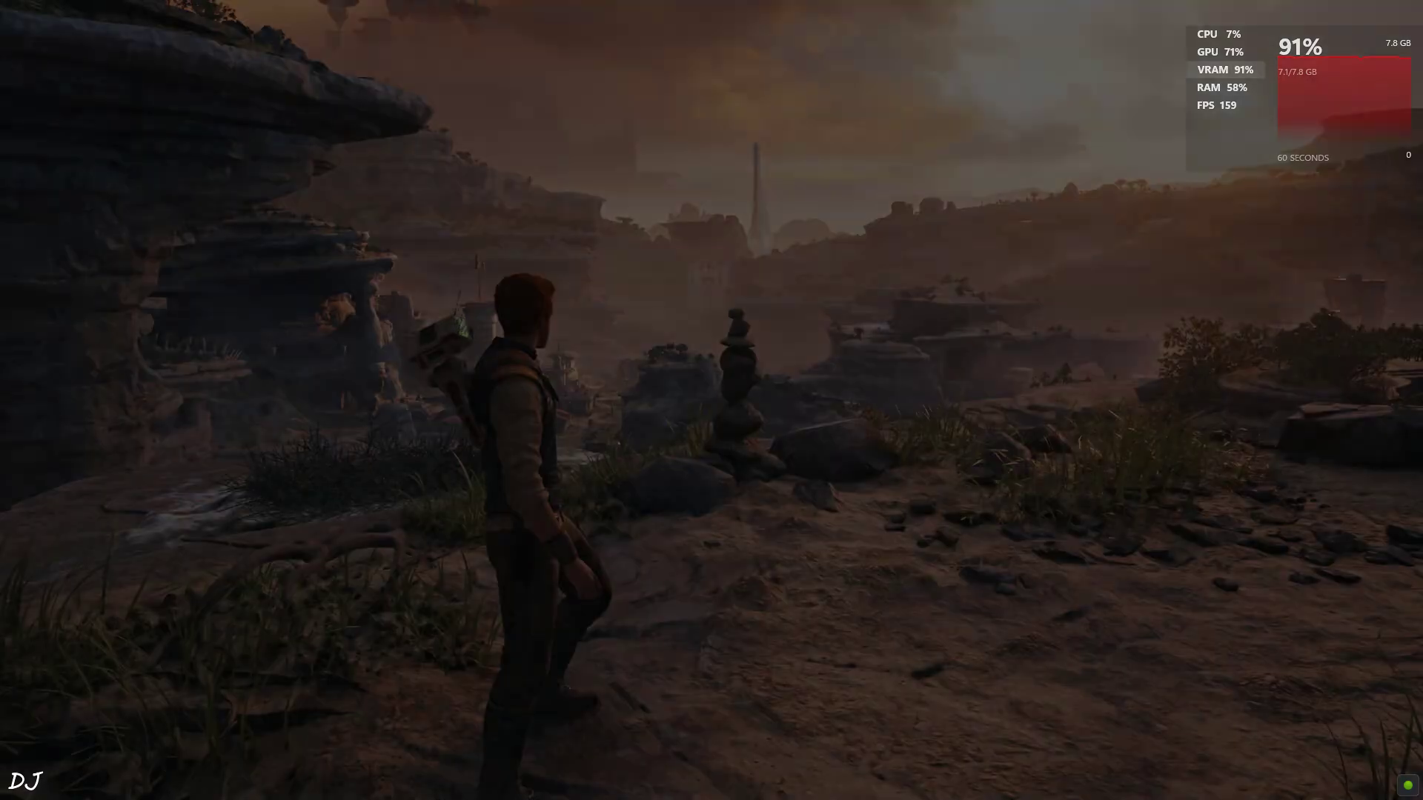
key("w")
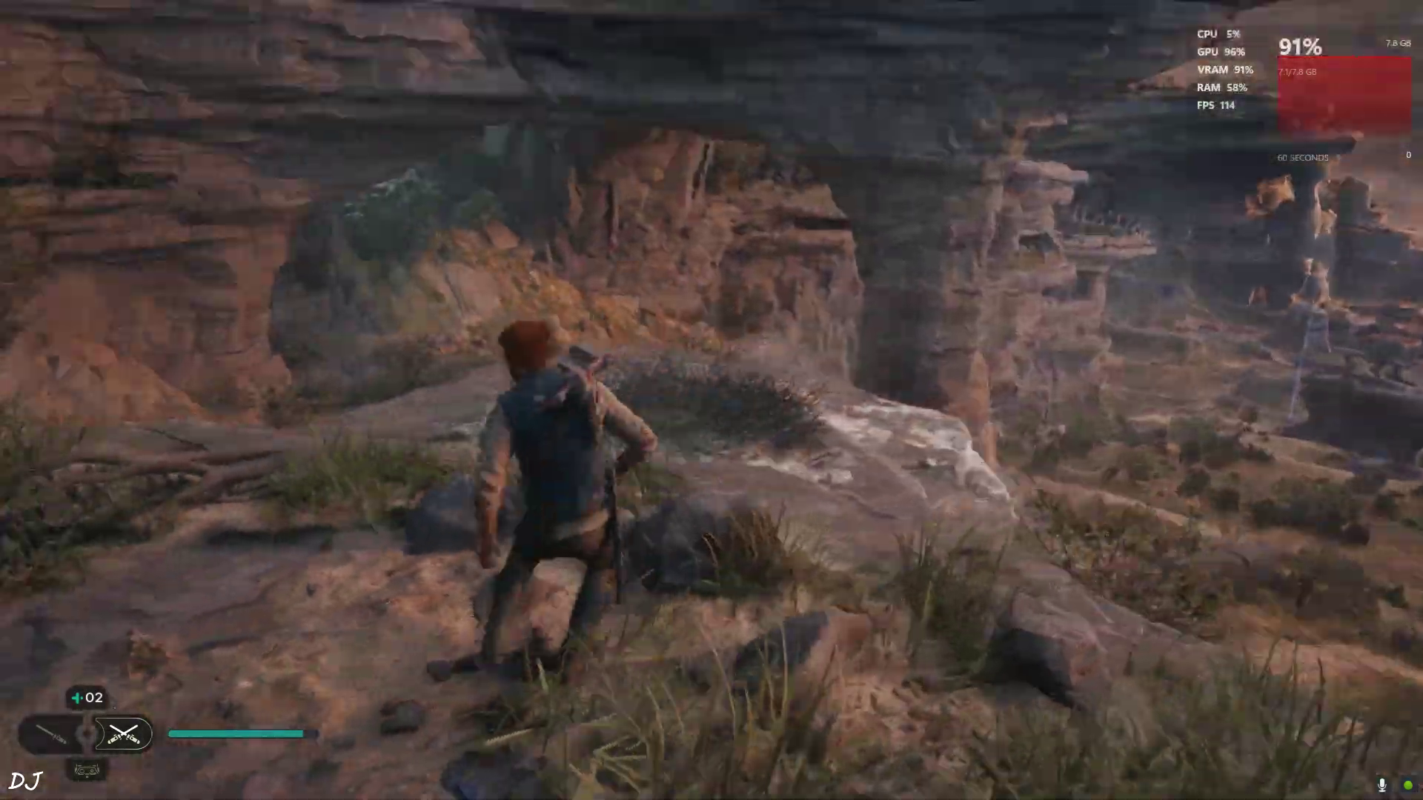
key("w")
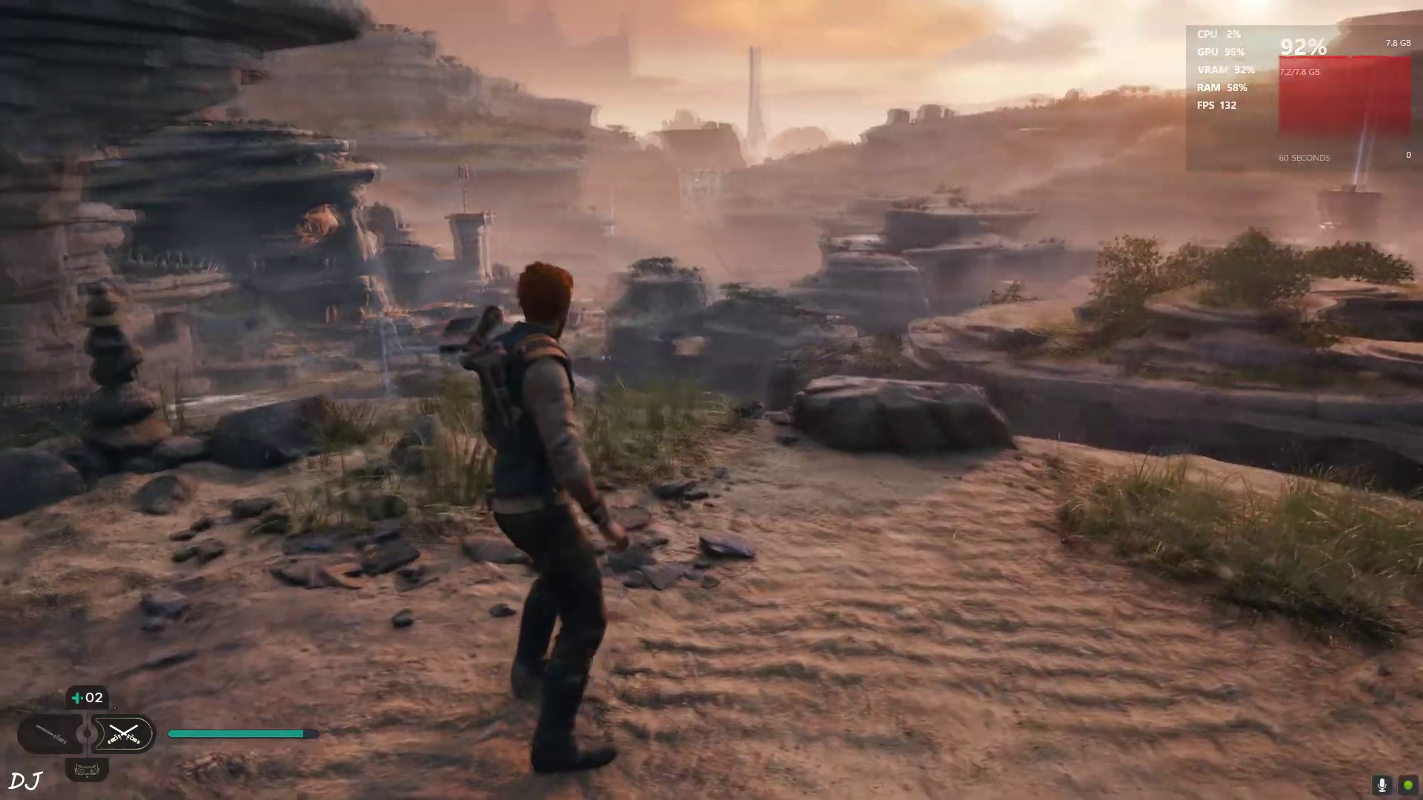
Swing the lightsabers, run under the arch over the rocky ledge and jump toward the camp.
left_click(712, 400)
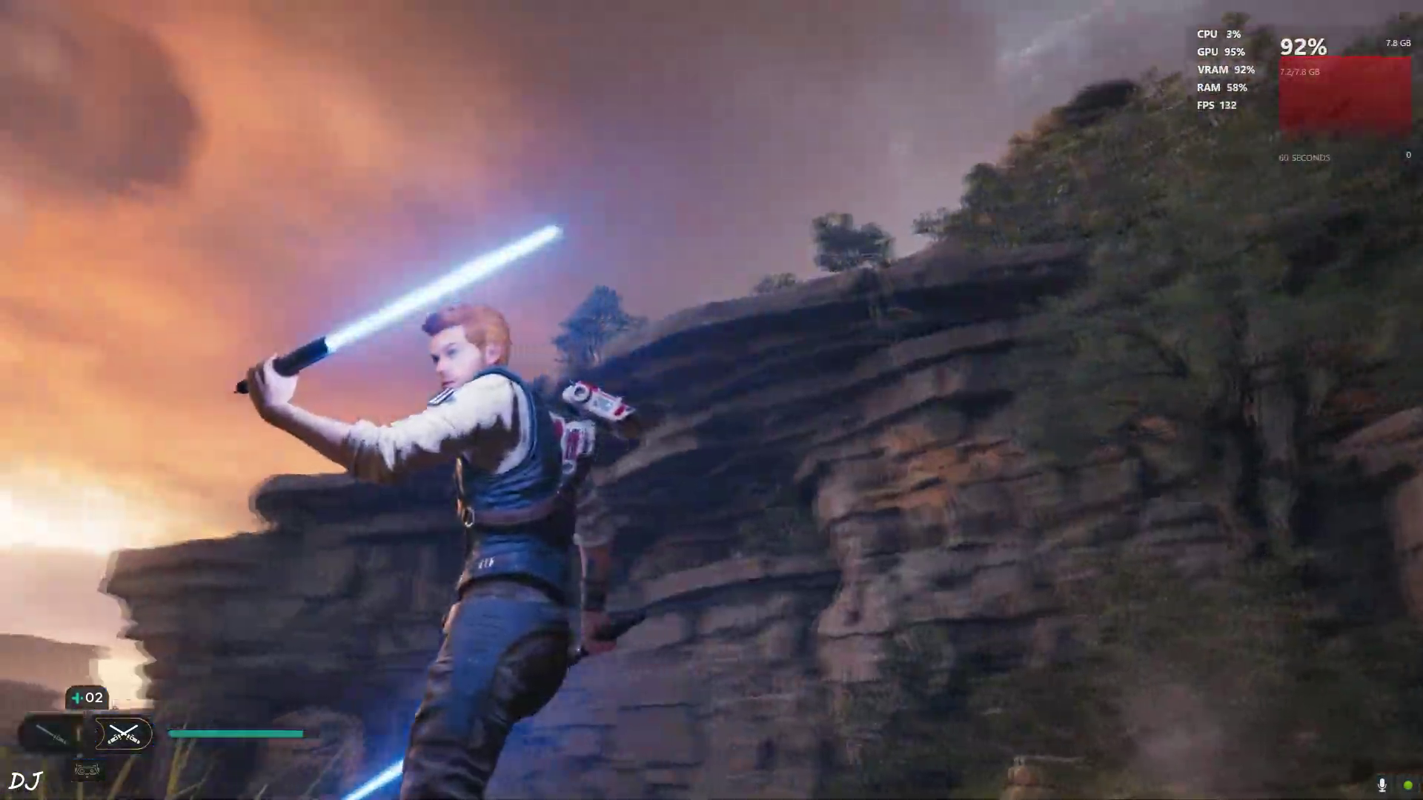
key("w")
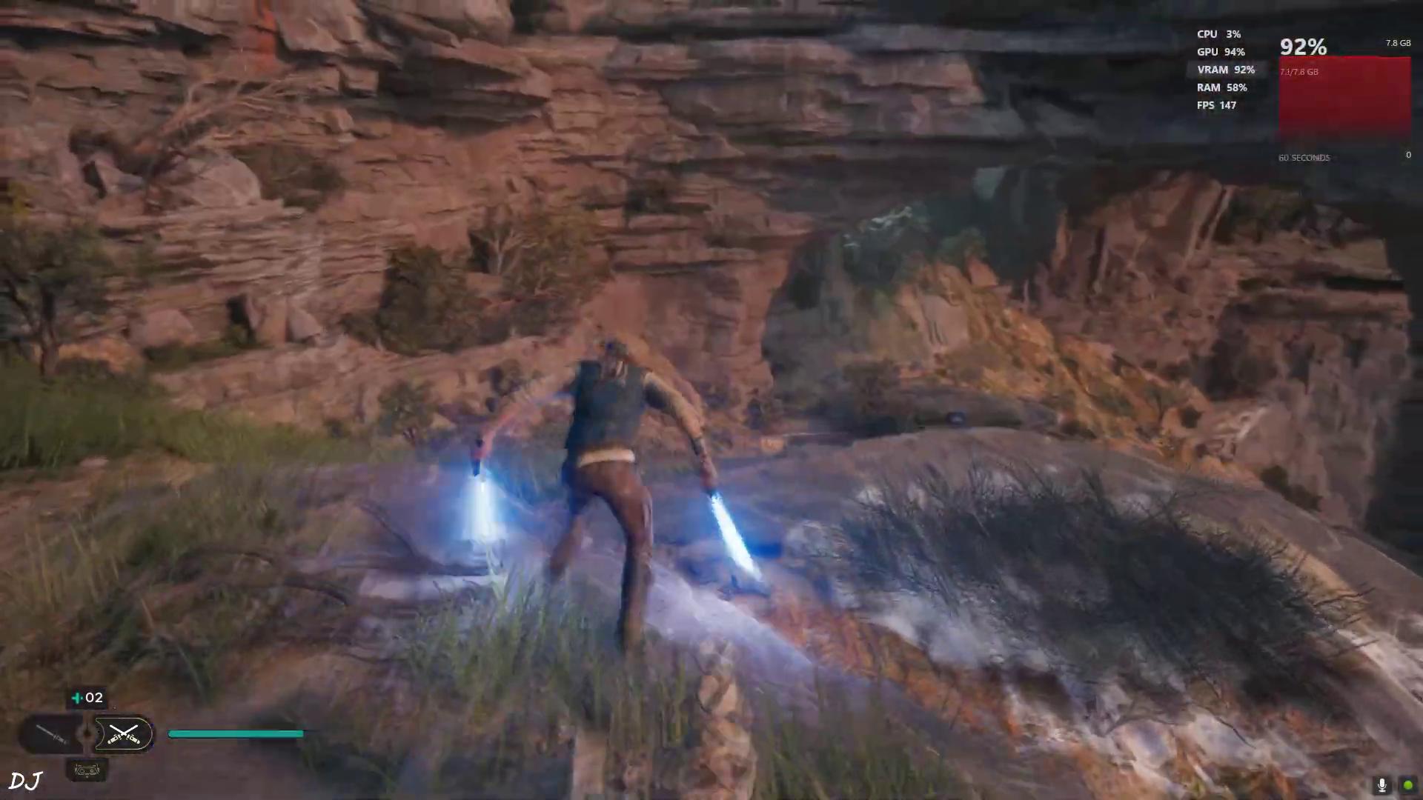
key("w")
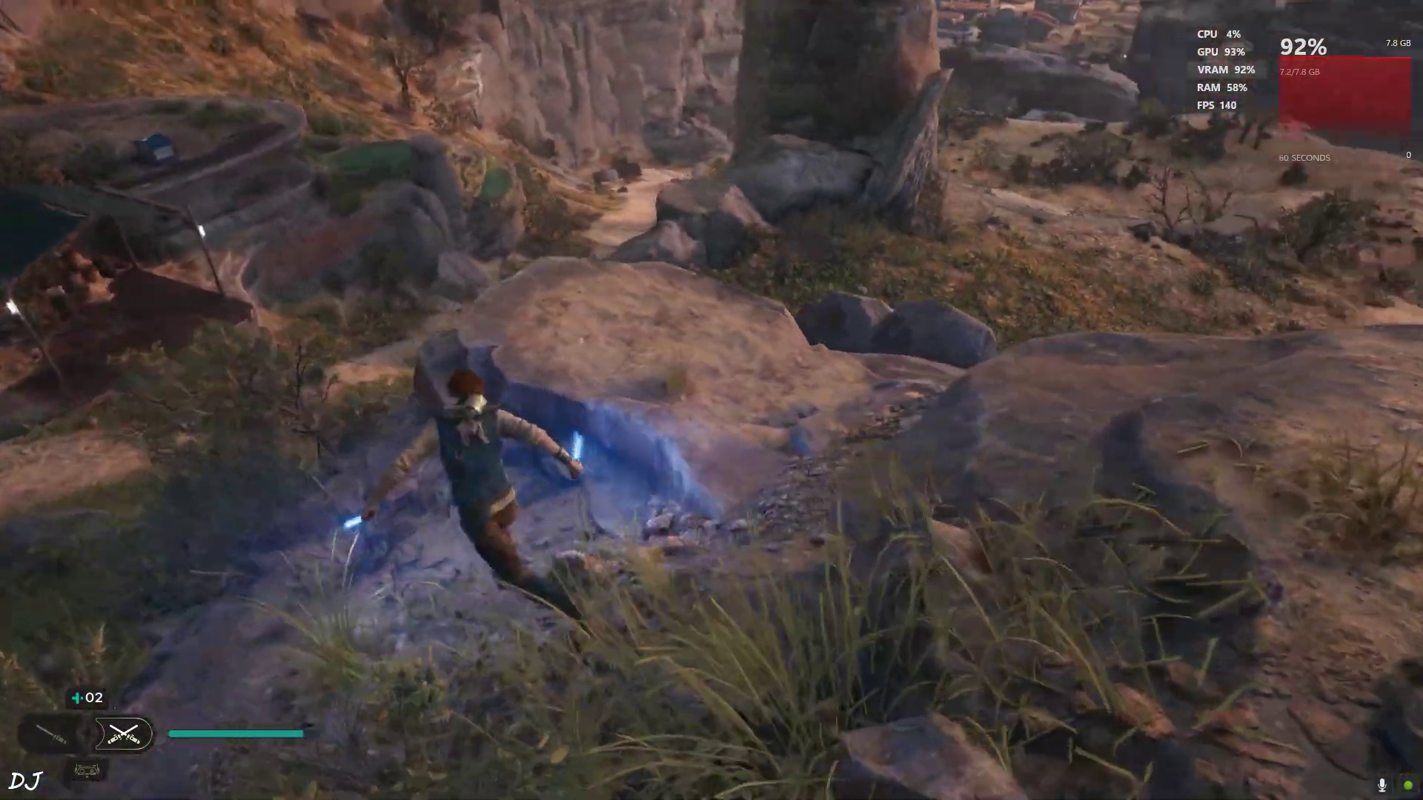
key("w")
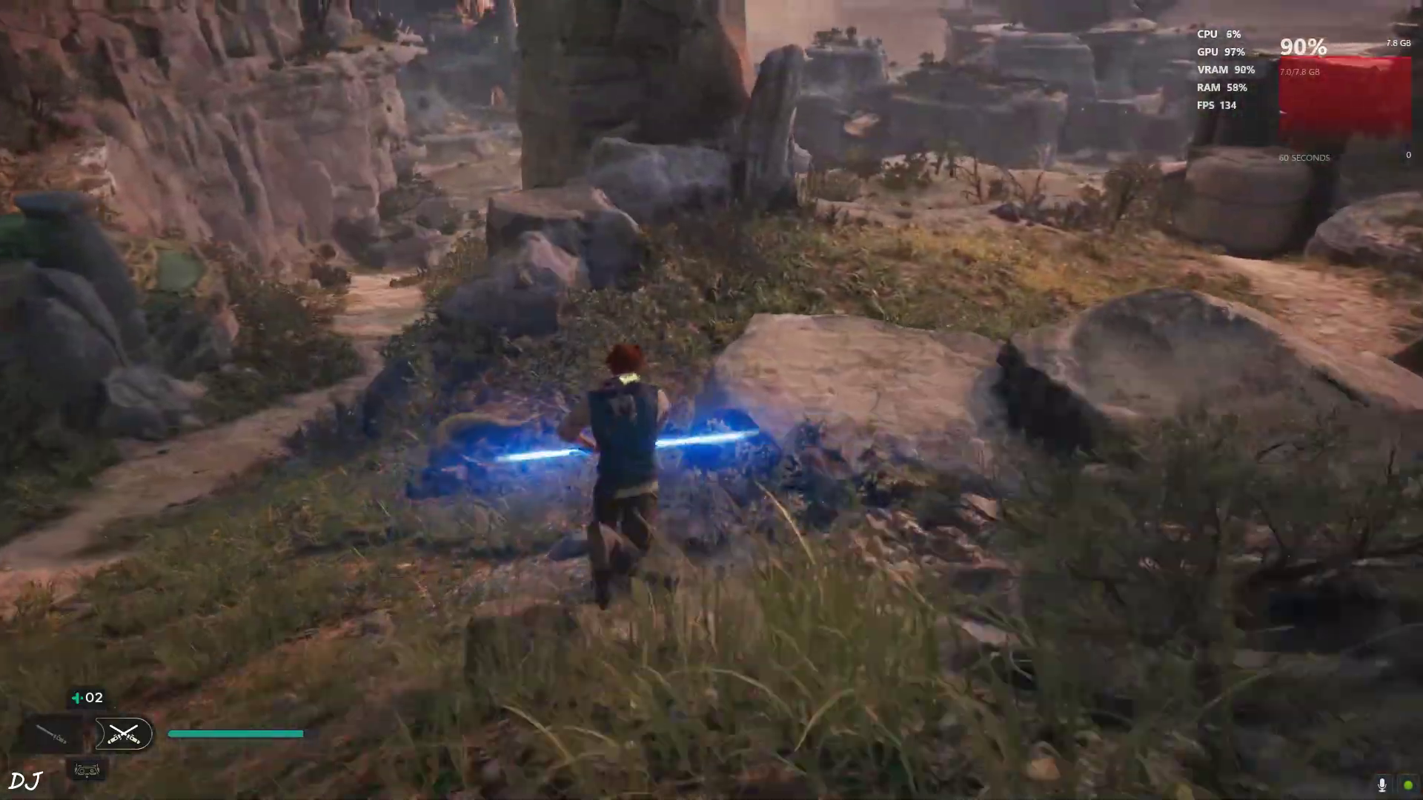
Run through the grass with both sabers lit and defeat the creature.
left_click(711, 400)
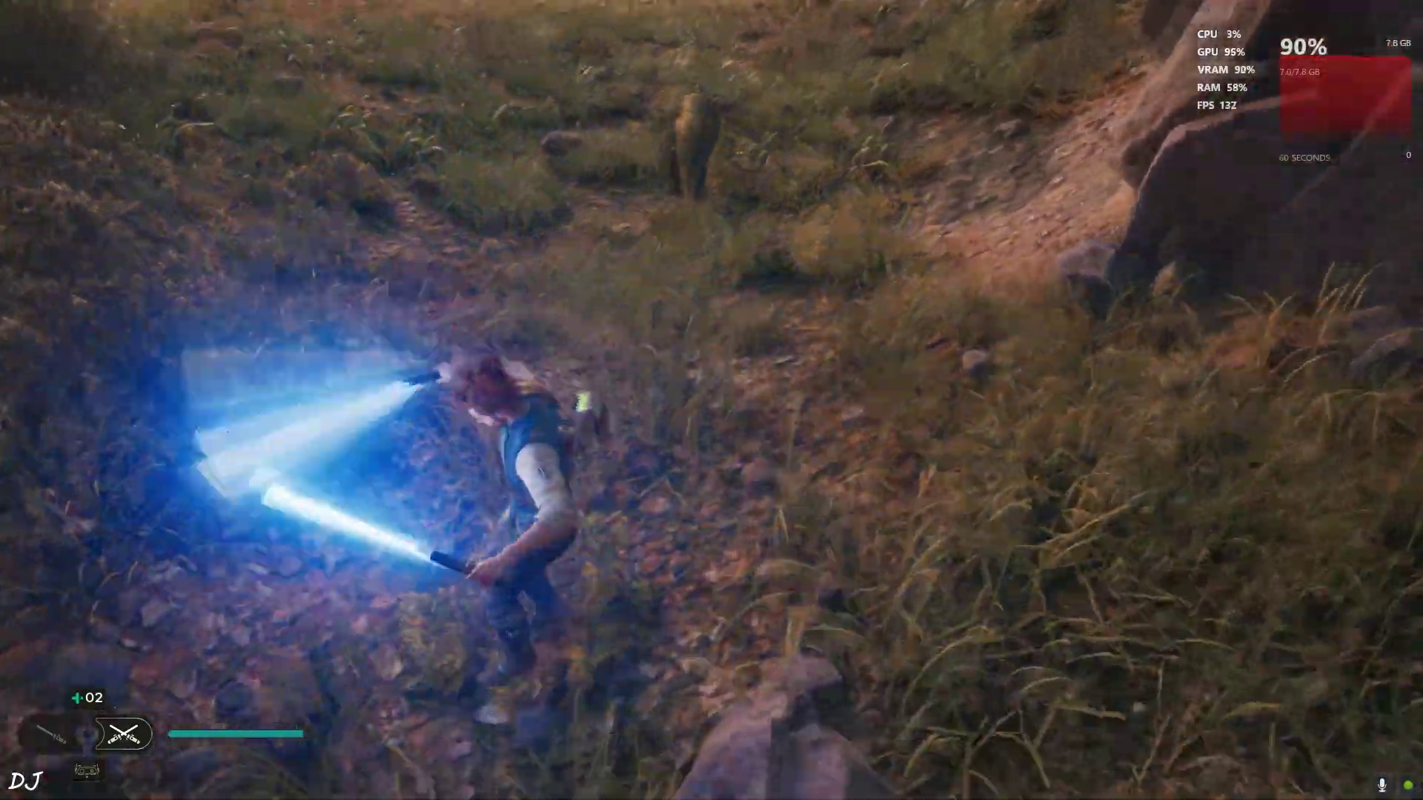
key("w")
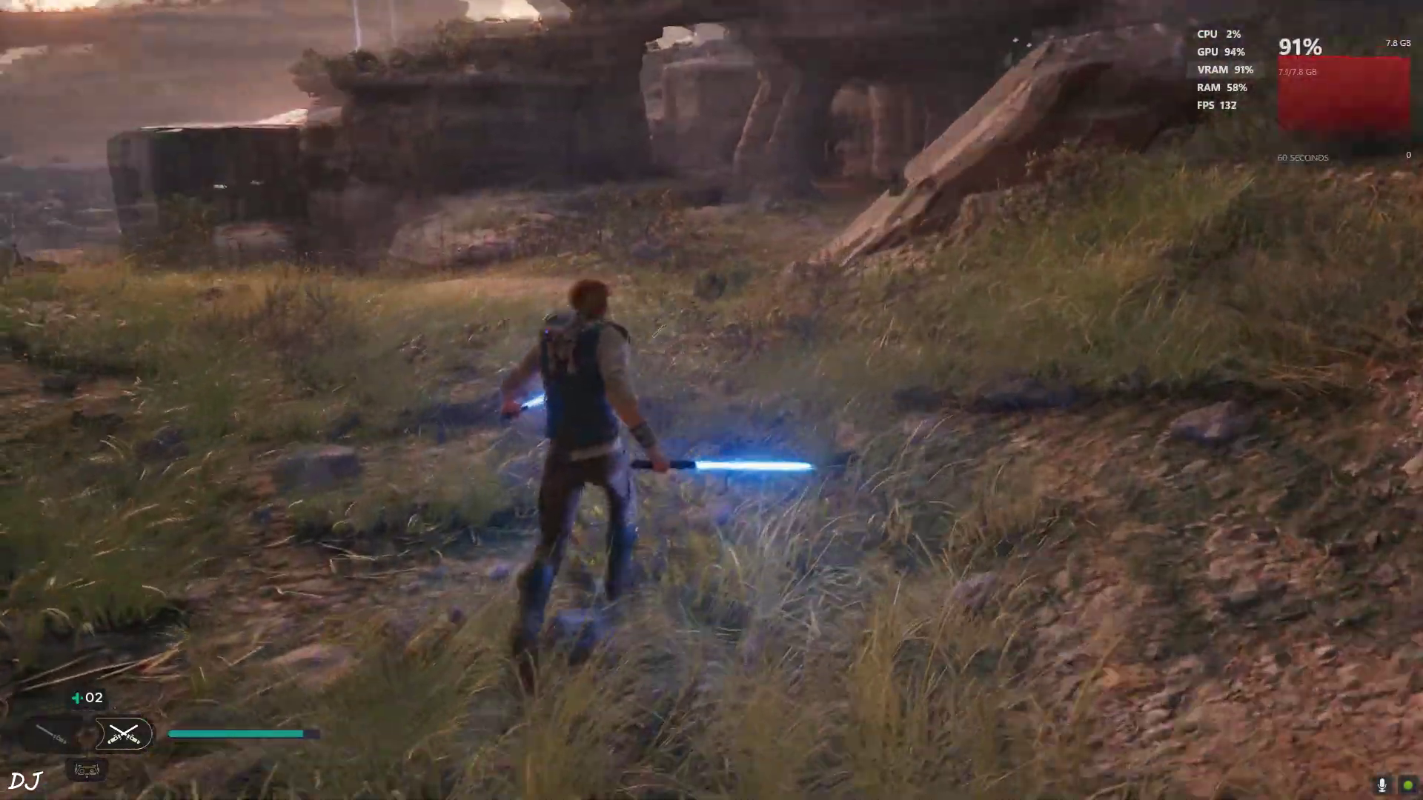
key("w")
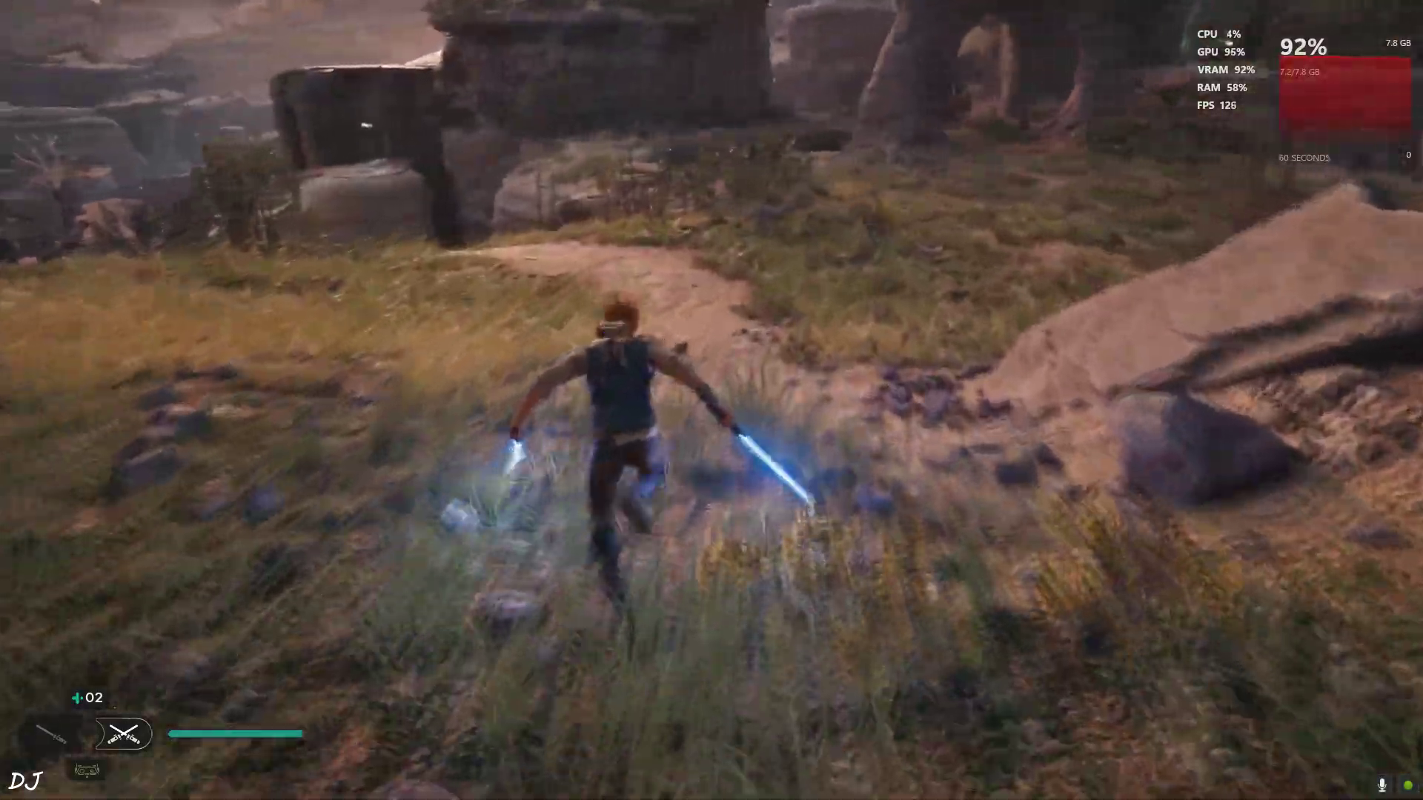
key("w")
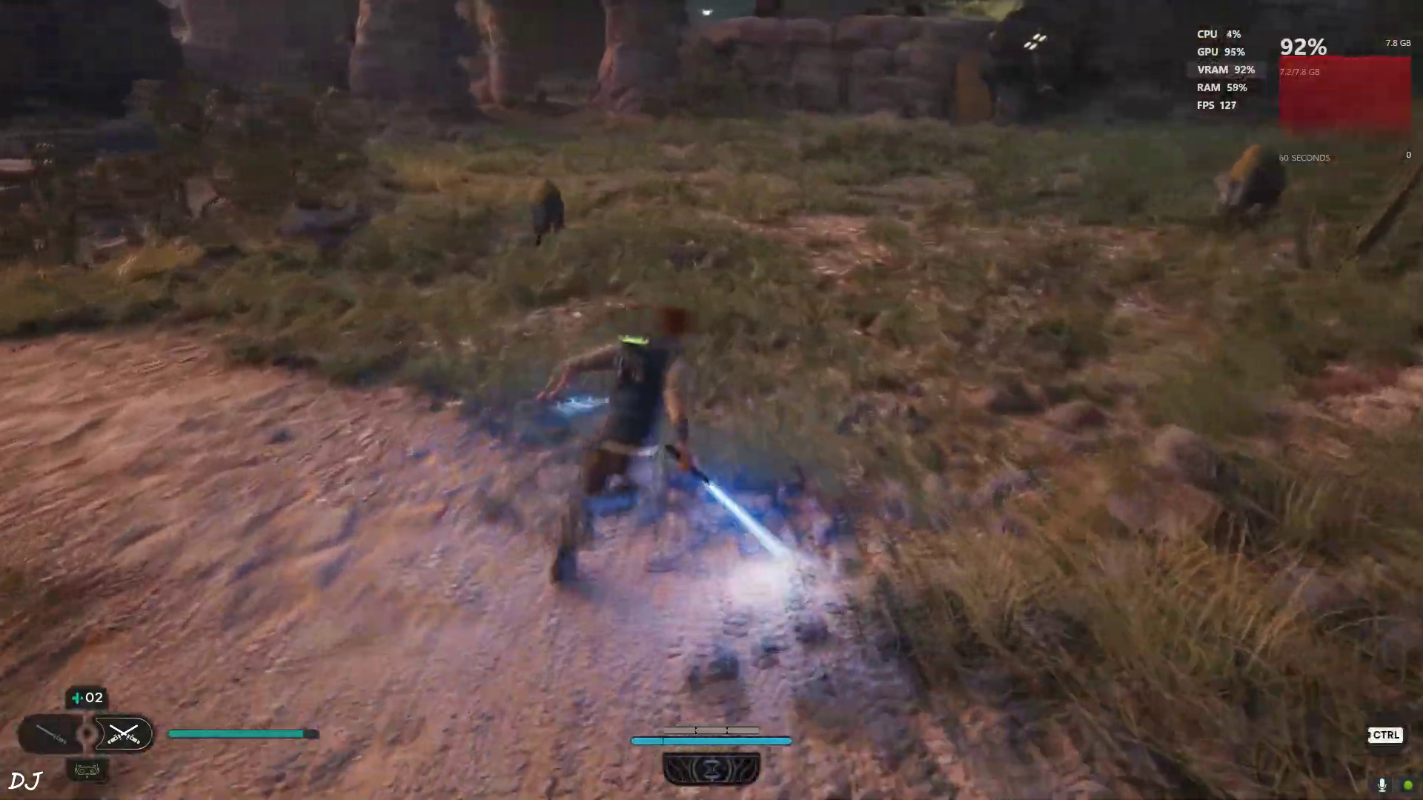
key("w")
left_click(711, 401)
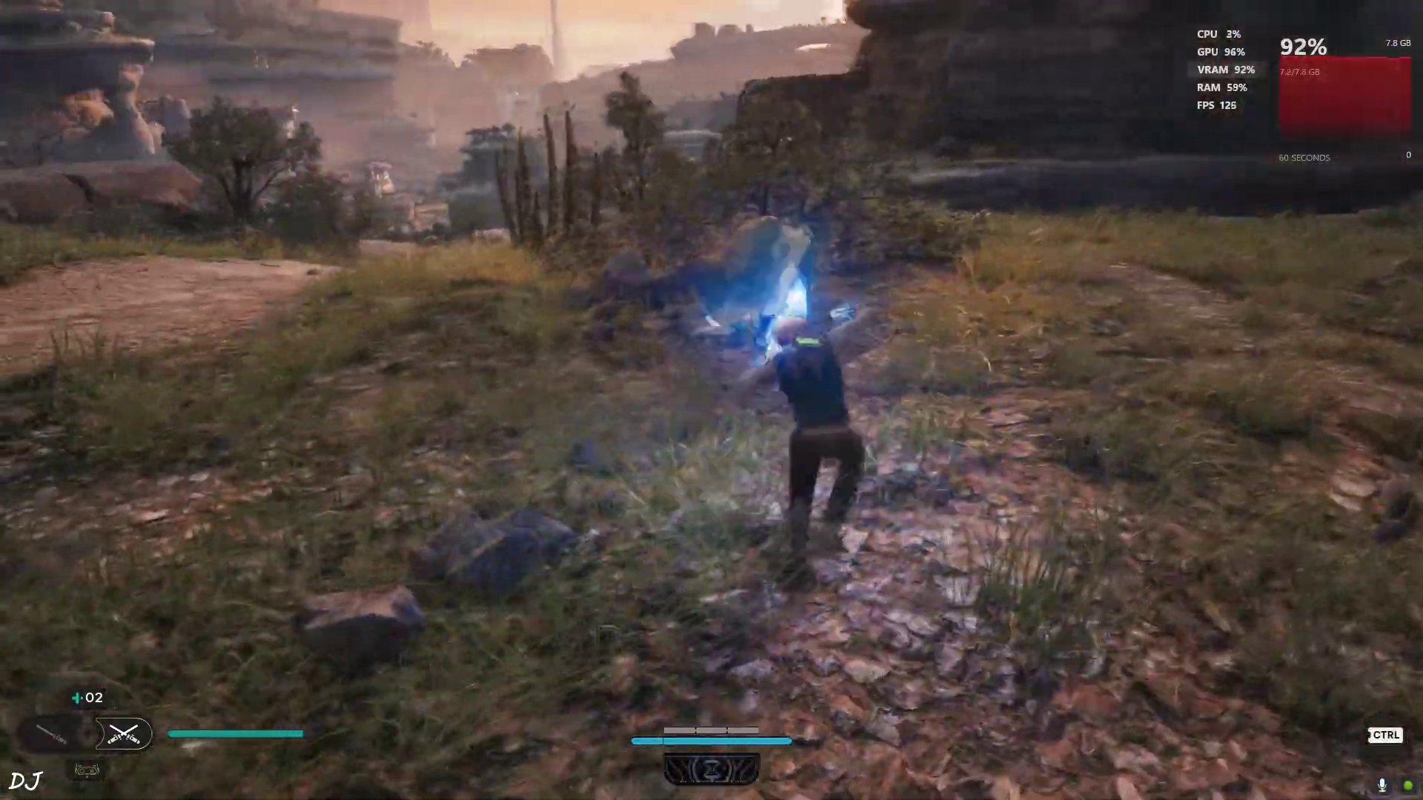
left_click(711, 400)
left_click(712, 401)
left_click(711, 400)
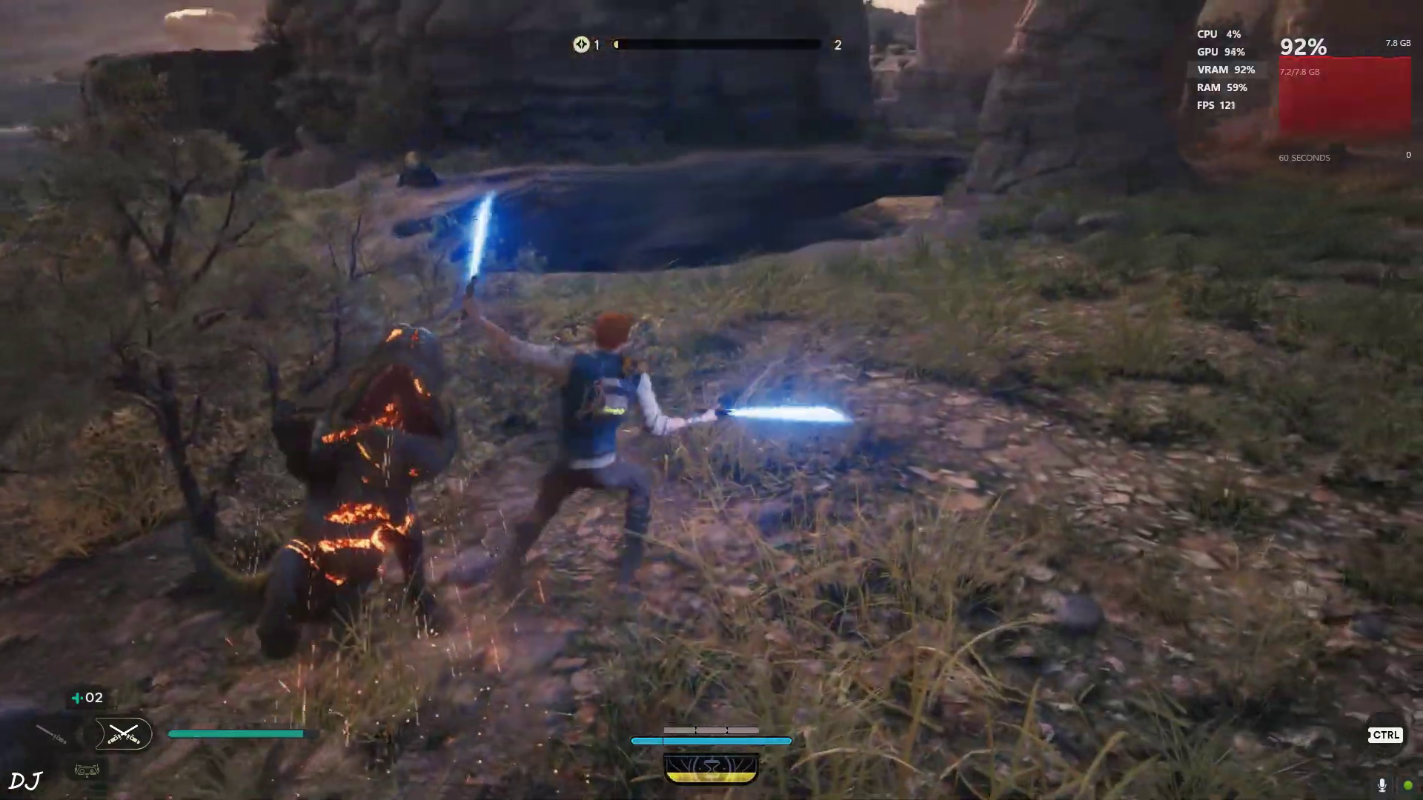